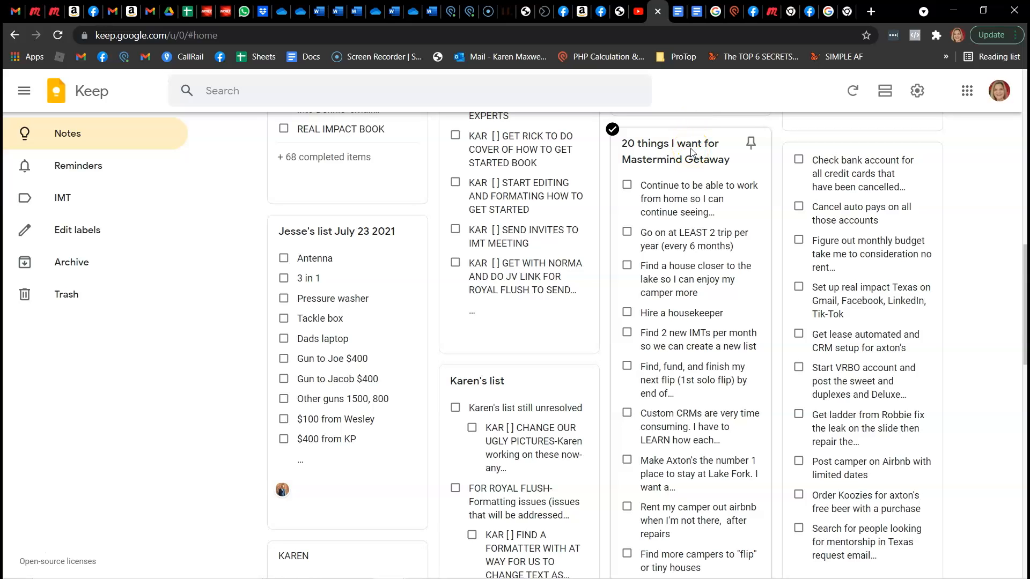
Open the "20 things I want for Mastermind Getaway" note and turn its checklist into plain text by hiding the checkboxes
click(691, 150)
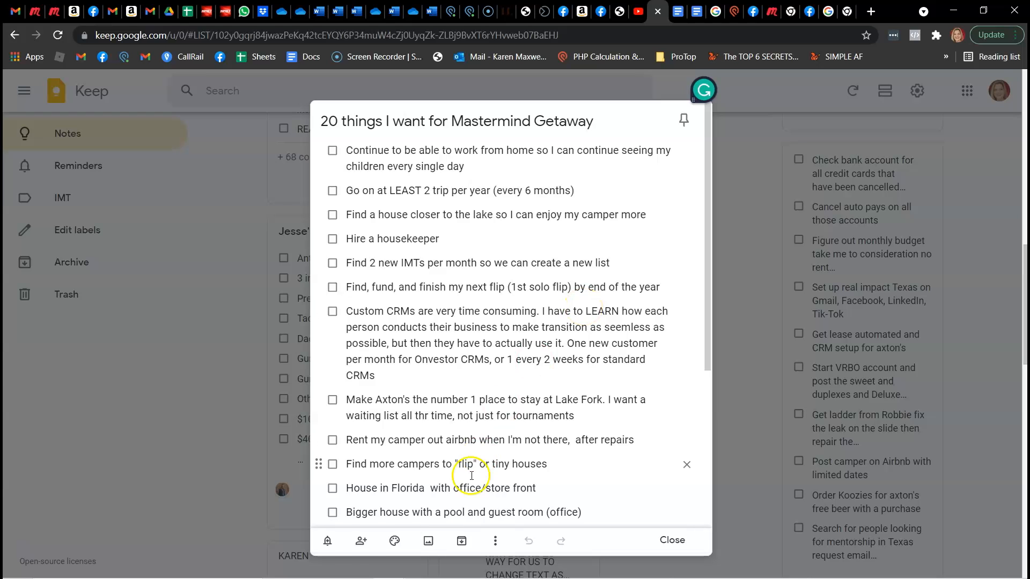
click(497, 542)
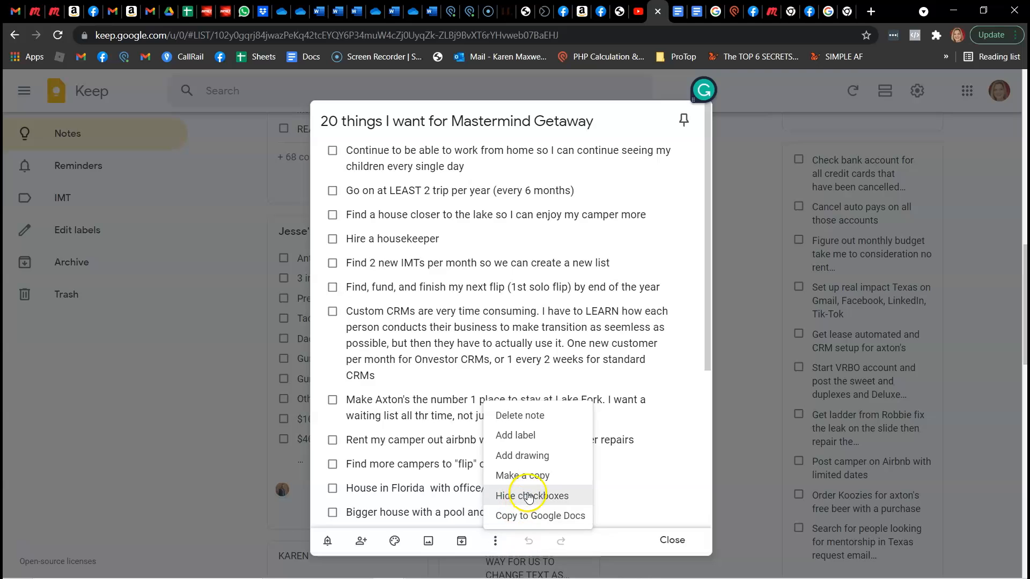
click(528, 494)
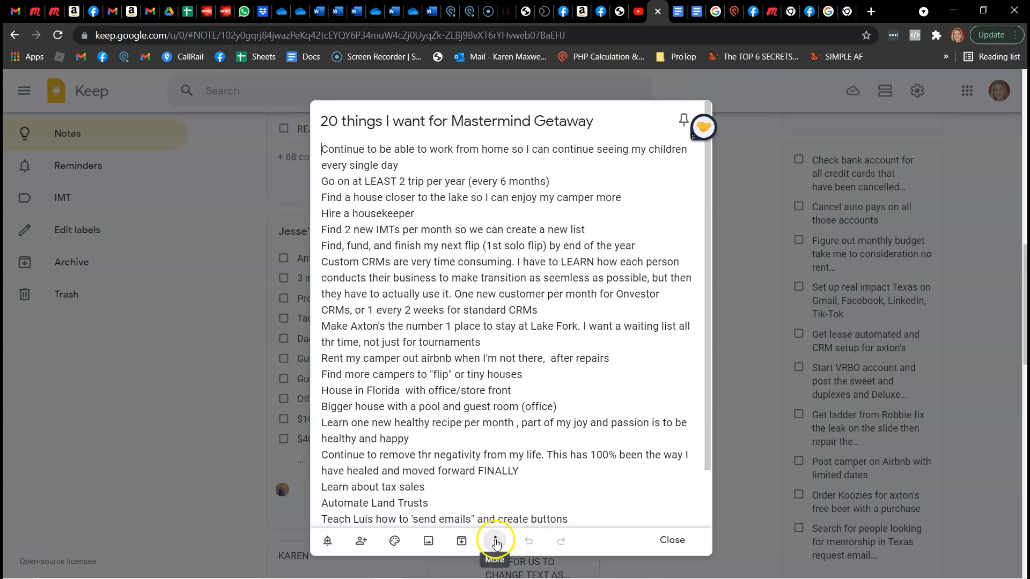
Copy the "20 things I want for Mastermind Getaway" note to Google Docs and open the resulting document
click(496, 543)
click(531, 516)
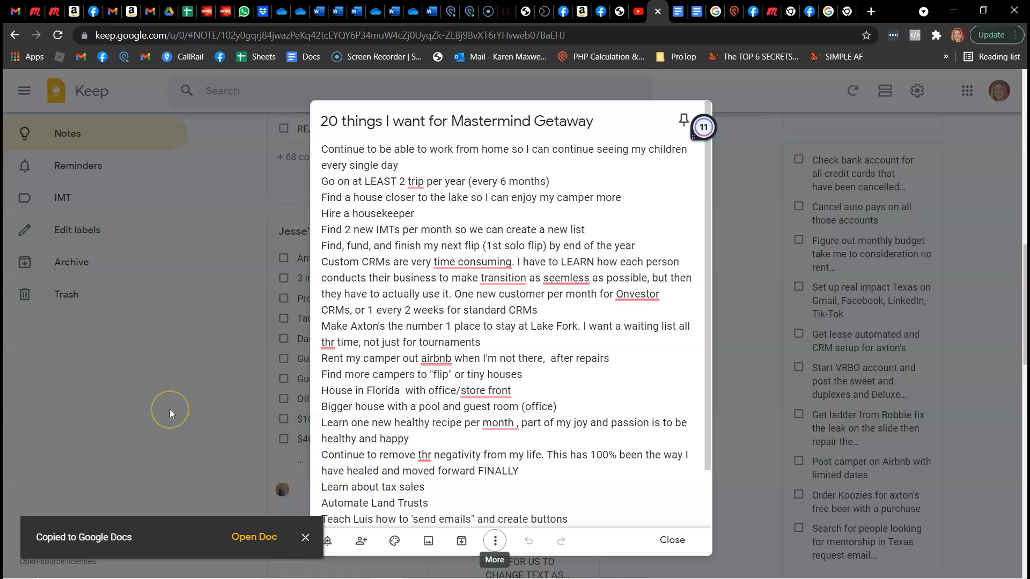
click(247, 538)
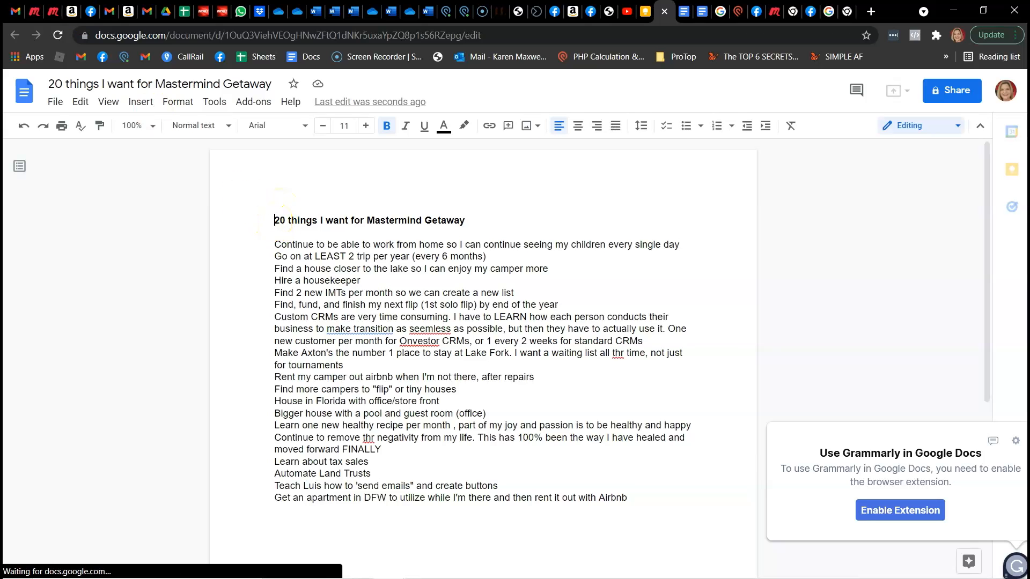
Switch to Gmail to look through the emailed task list thread, and return to the open note in Google Keep
click(15, 10)
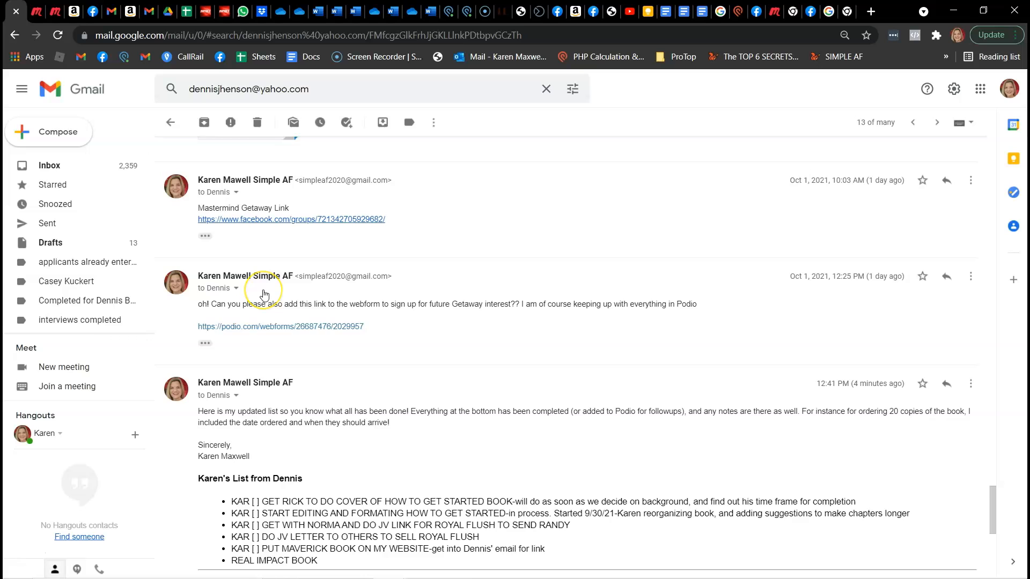
scroll(263, 294, down, 15)
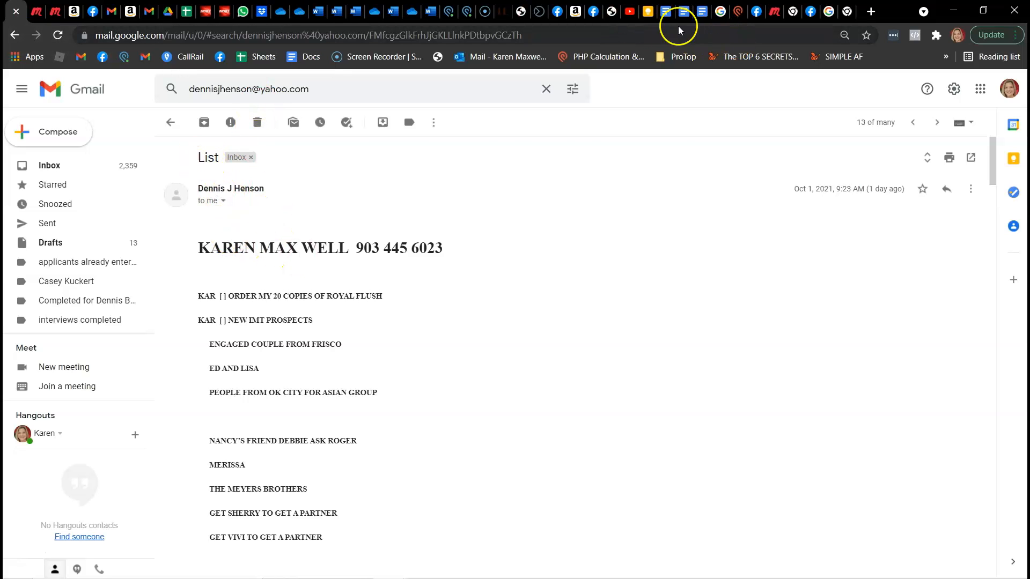
click(648, 12)
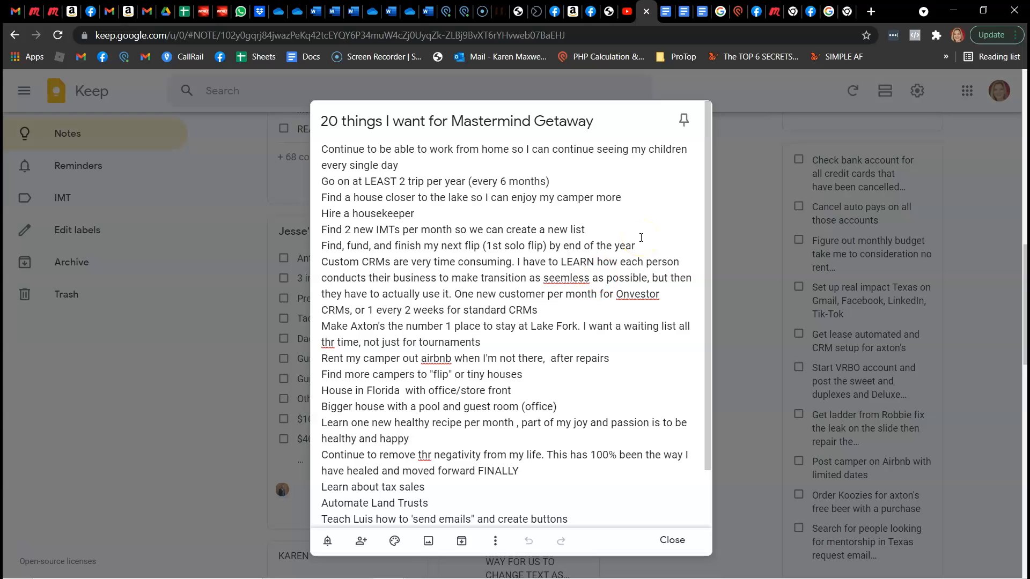
Correct the misspelled words in the custom CRMs item of the note to "seamless" and "Investor"
right_click(566, 280)
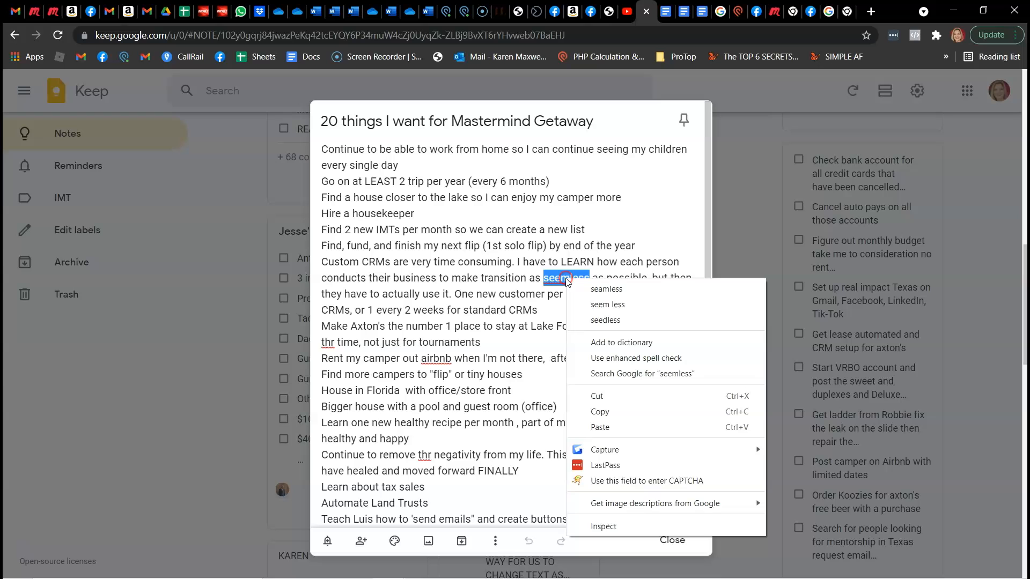
click(601, 289)
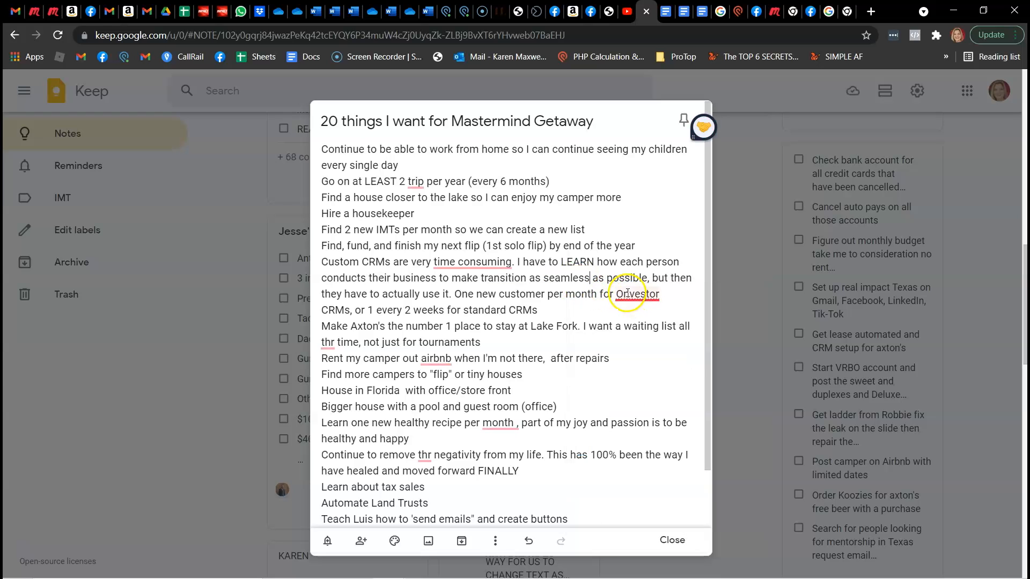
click(621, 293)
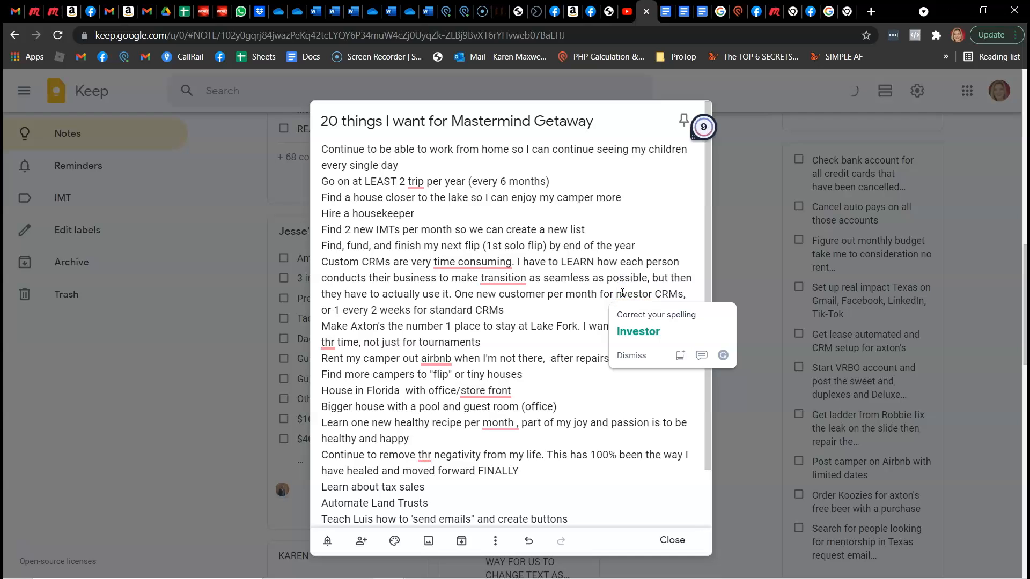
click(638, 331)
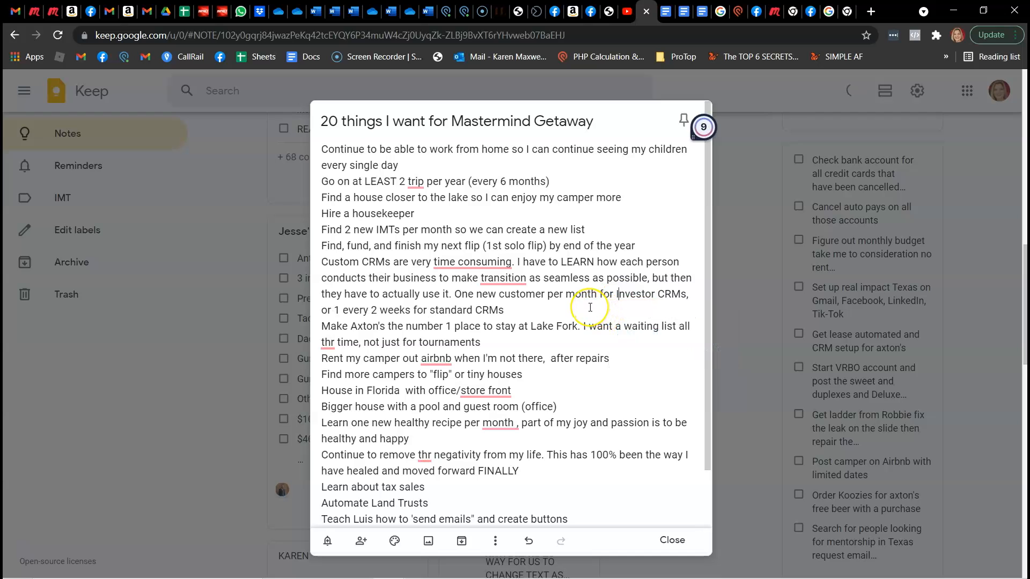
Correct both occurrences of "thr" to "the" in the waiting list and negativity items of the note
click(510, 387)
click(328, 342)
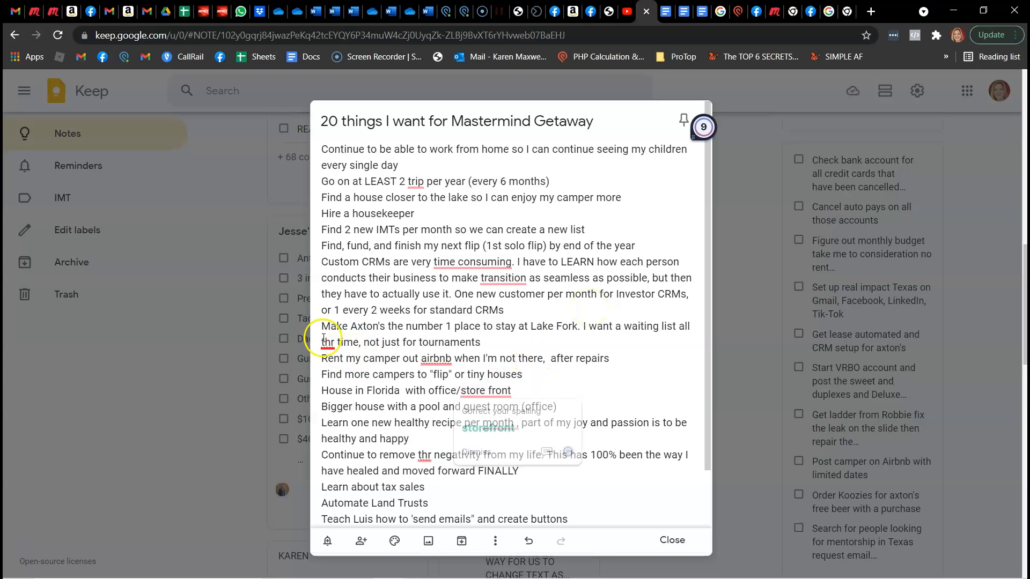
click(334, 379)
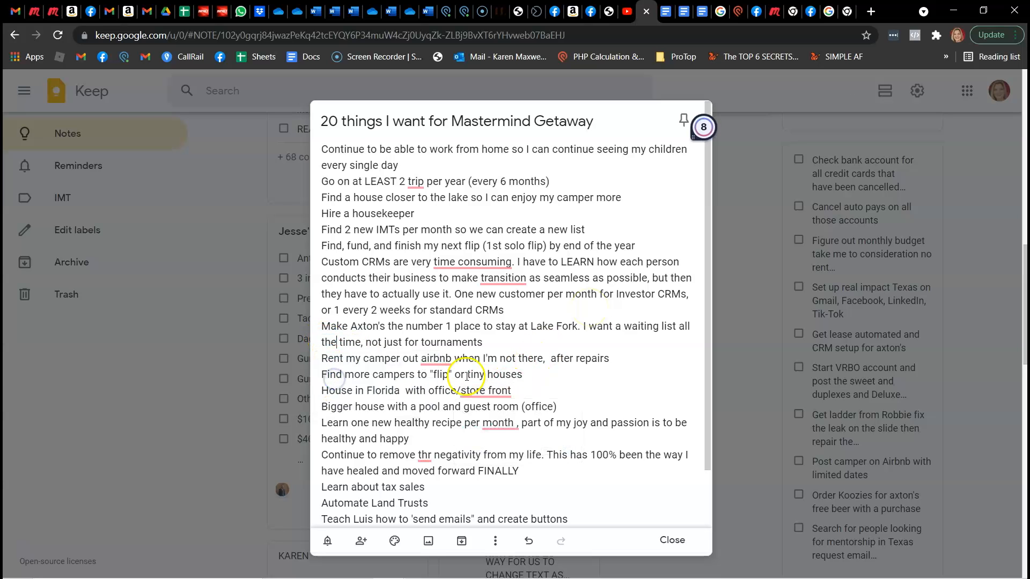
click(427, 455)
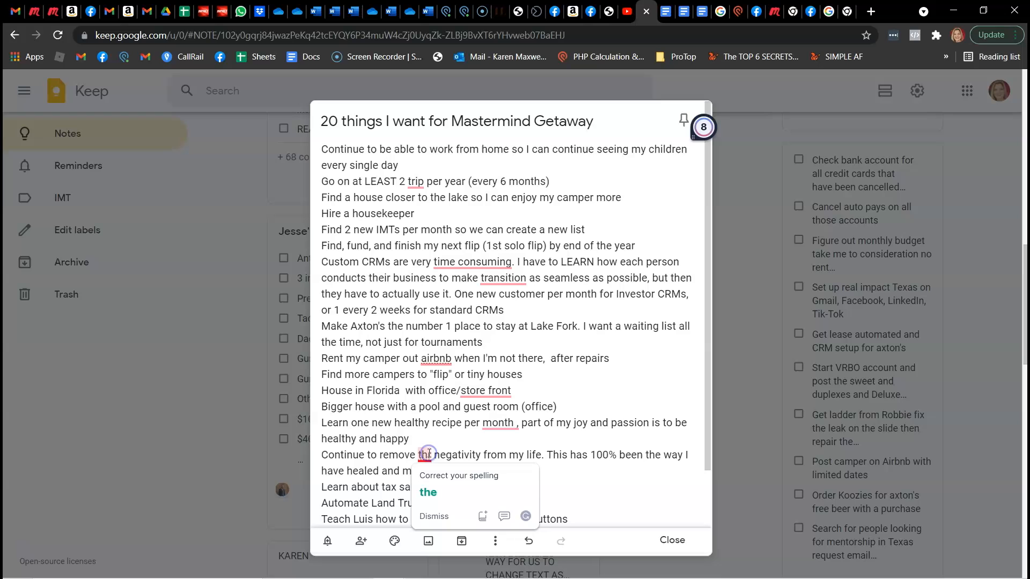
click(429, 491)
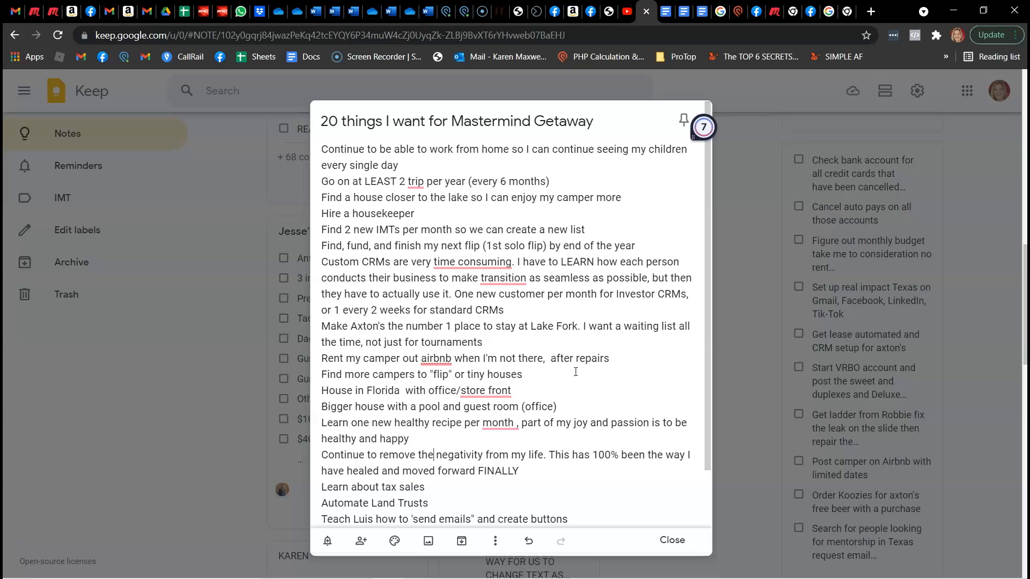
Copy the whole body text of the "20 things I want for Mastermind Getaway" note and close the note
click(593, 369)
click(594, 383)
key(ctrl+a)
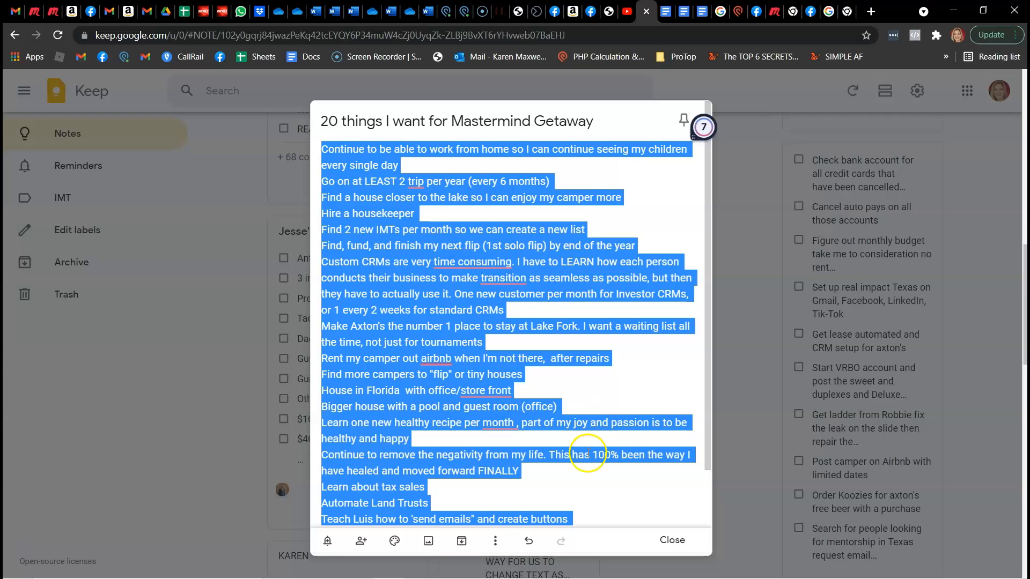
click(254, 432)
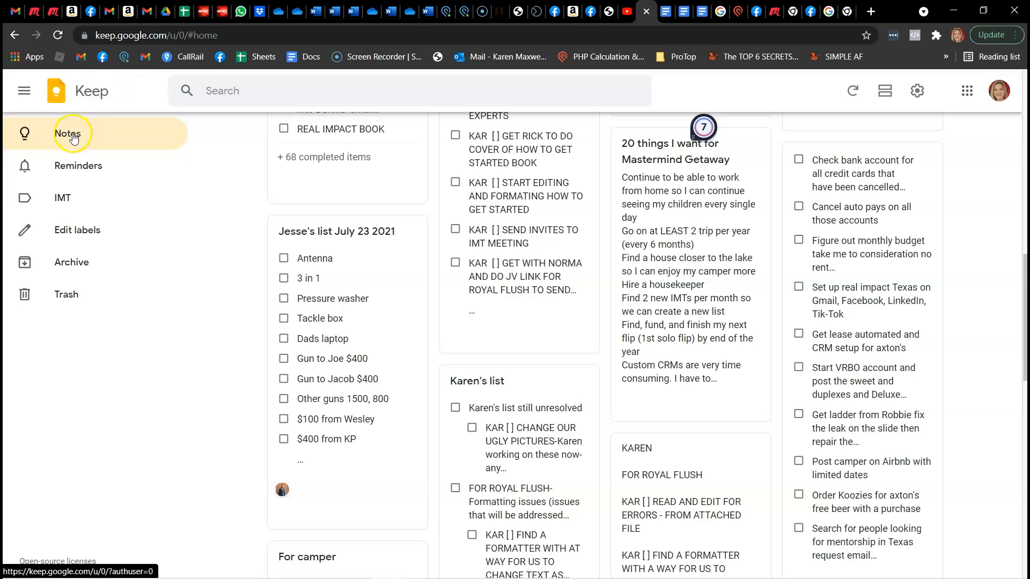
Search Google for "google keep" and open the Google Keep site from the results
click(266, 35)
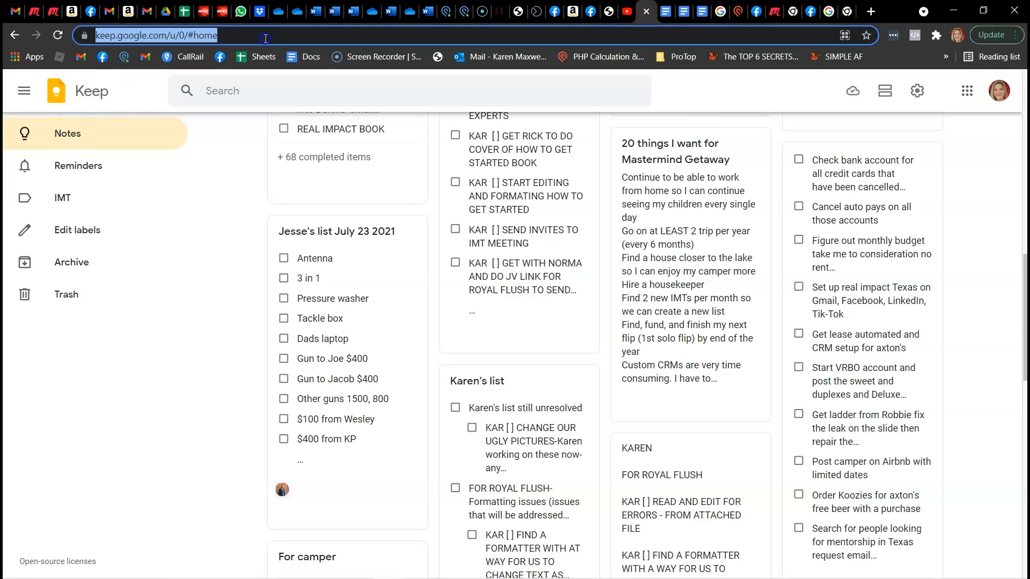
text(goog)
key(Return)
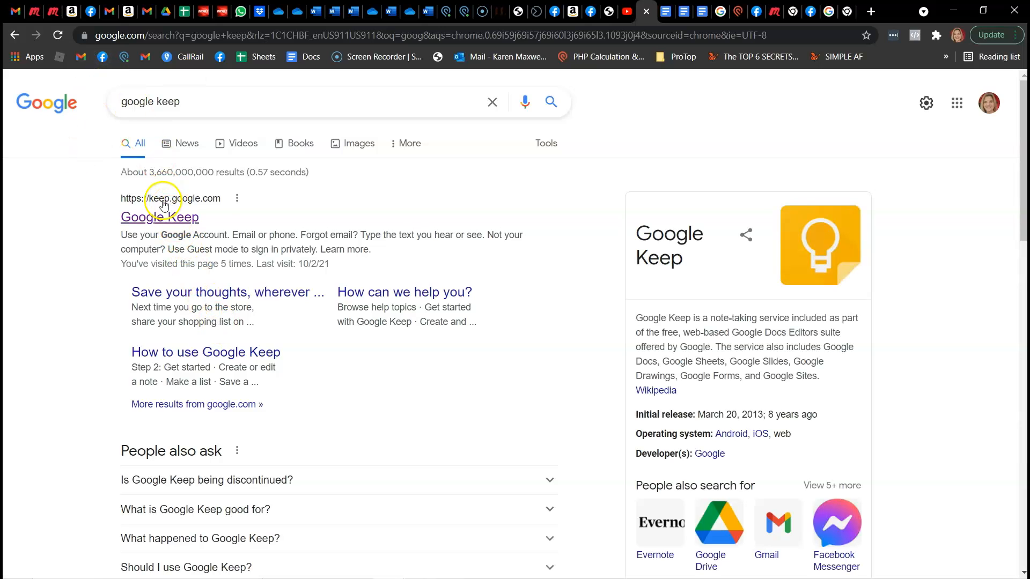
click(180, 223)
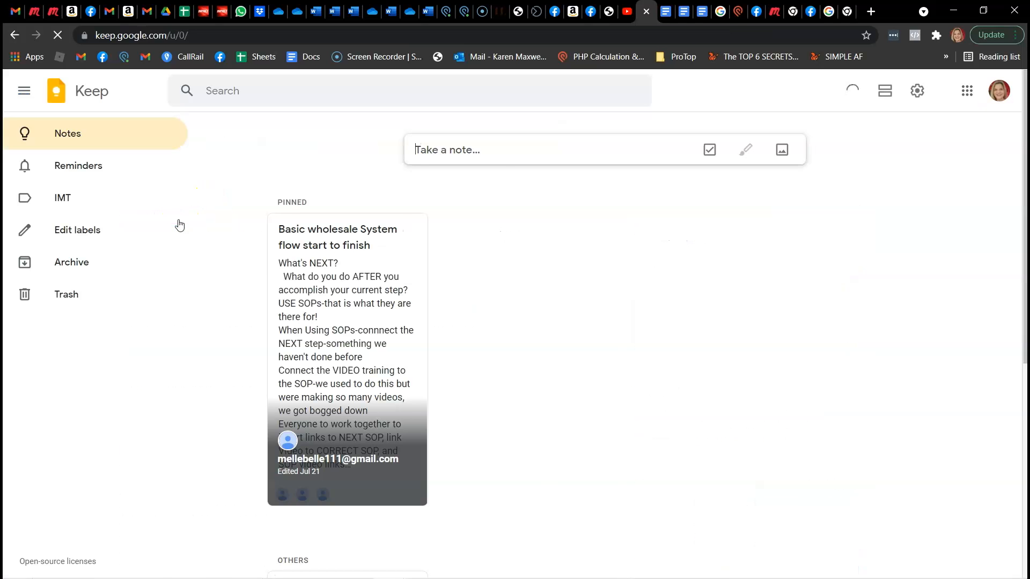
Start a new note titled with the owner's first name followed by "'s Goals from Mastermind Getaway Sept 2021"
click(435, 151)
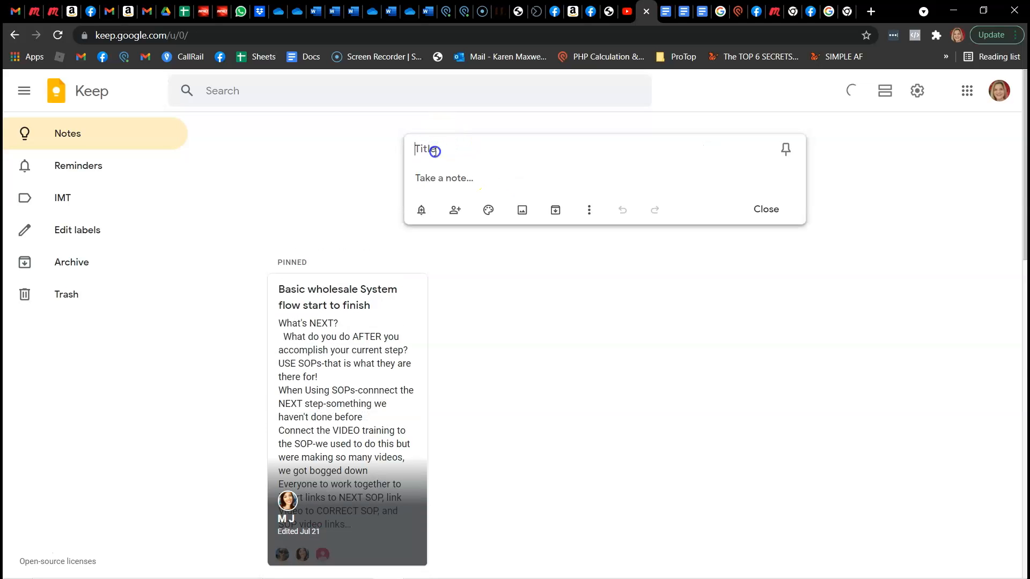
text(Karen's Goals fr)
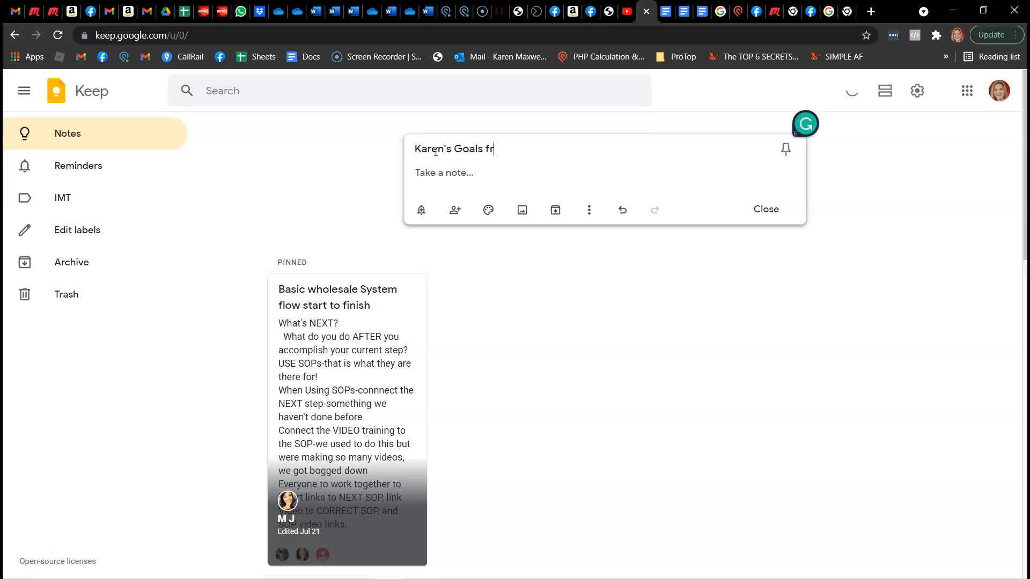
text(om Mastermind )
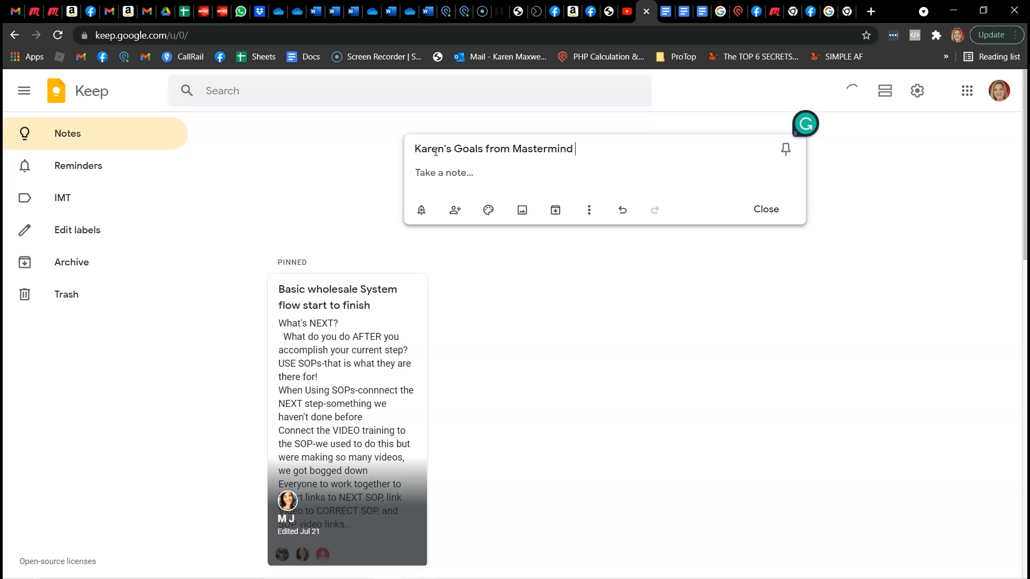
text(Getaway Sept 2021)
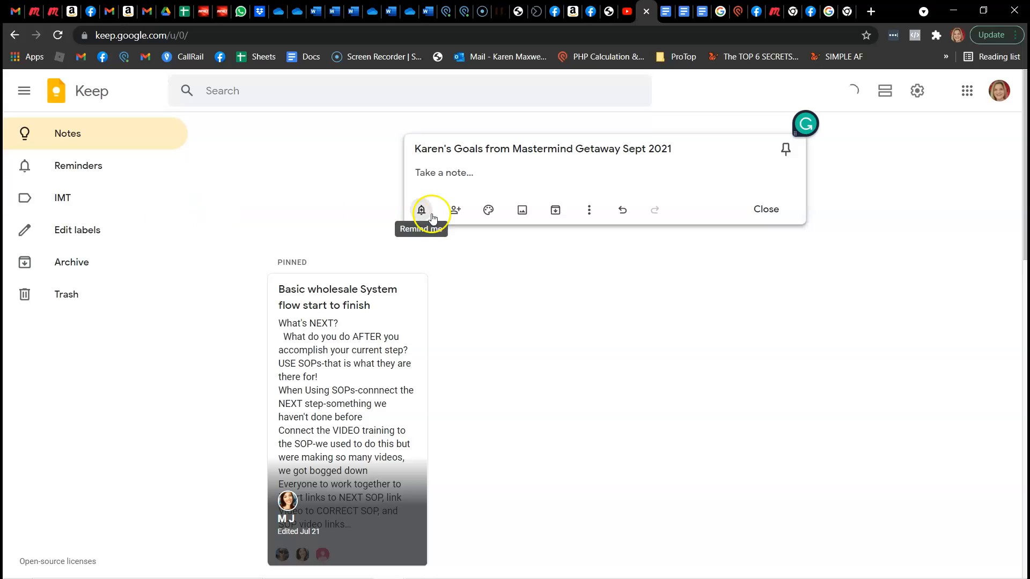
Paste the copied goals into the new note's body and show checkboxes so each line becomes a checklist item
click(451, 174)
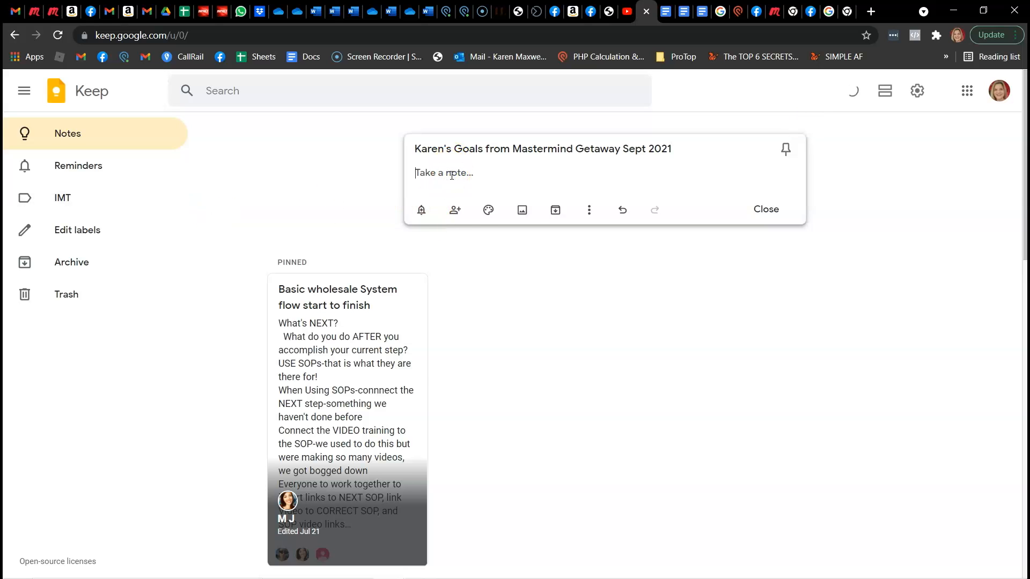
key(ctrl+v)
click(459, 312)
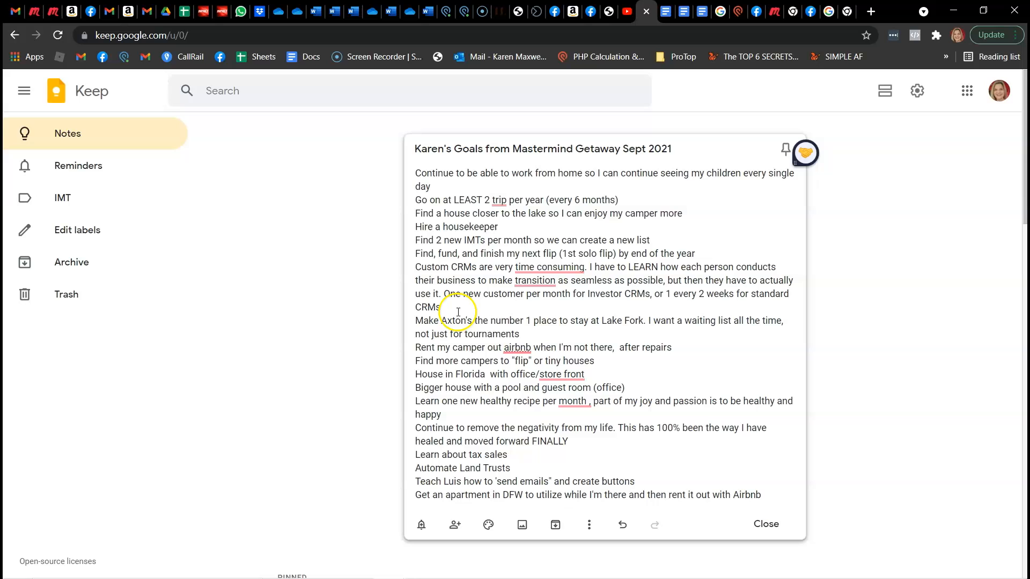
click(590, 527)
click(613, 480)
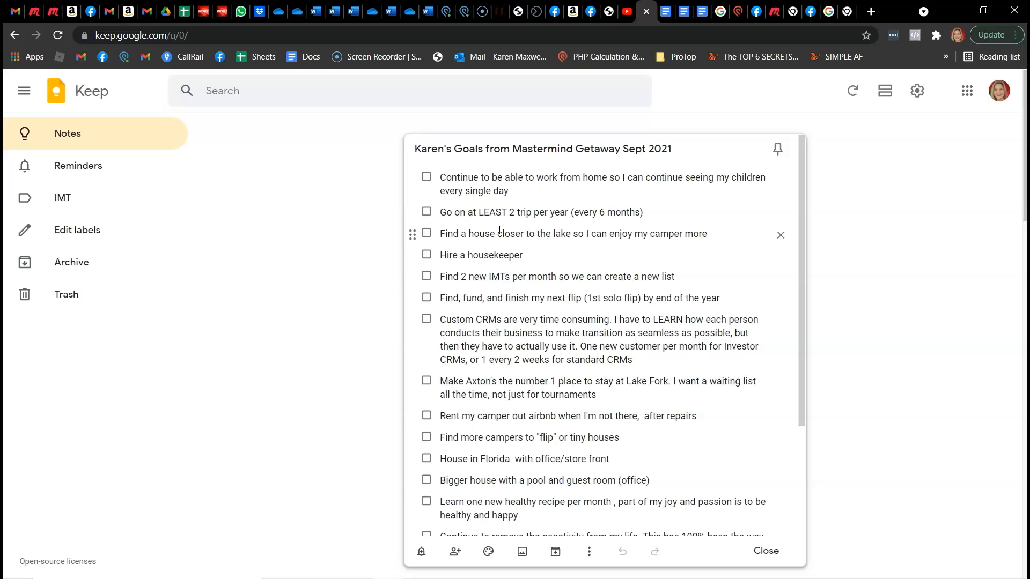
click(518, 324)
click(595, 128)
Check off the "Hire a housekeeper" item and uncheck it again to return it to the open items
click(426, 256)
scroll(536, 356, down, 4)
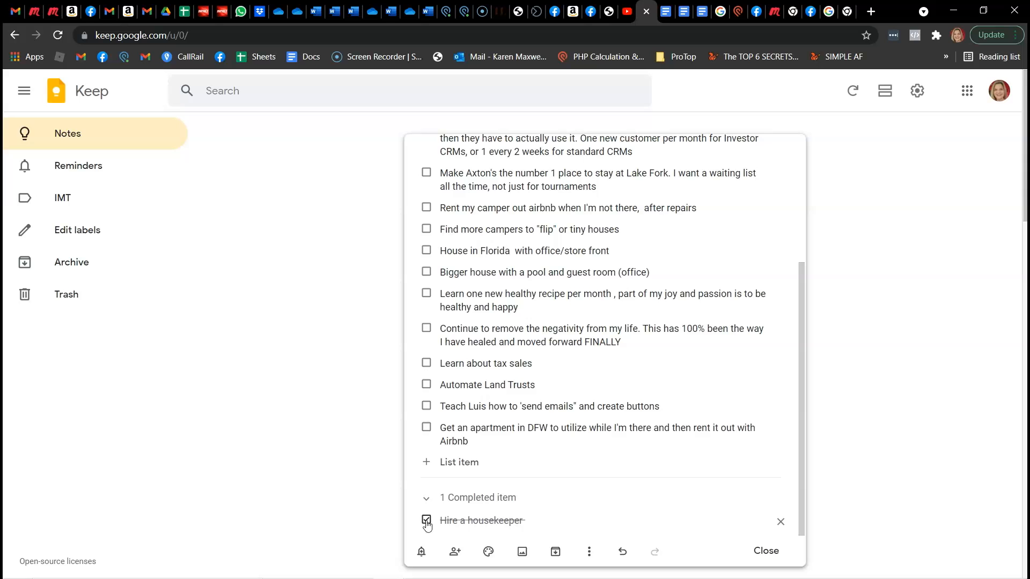
click(426, 520)
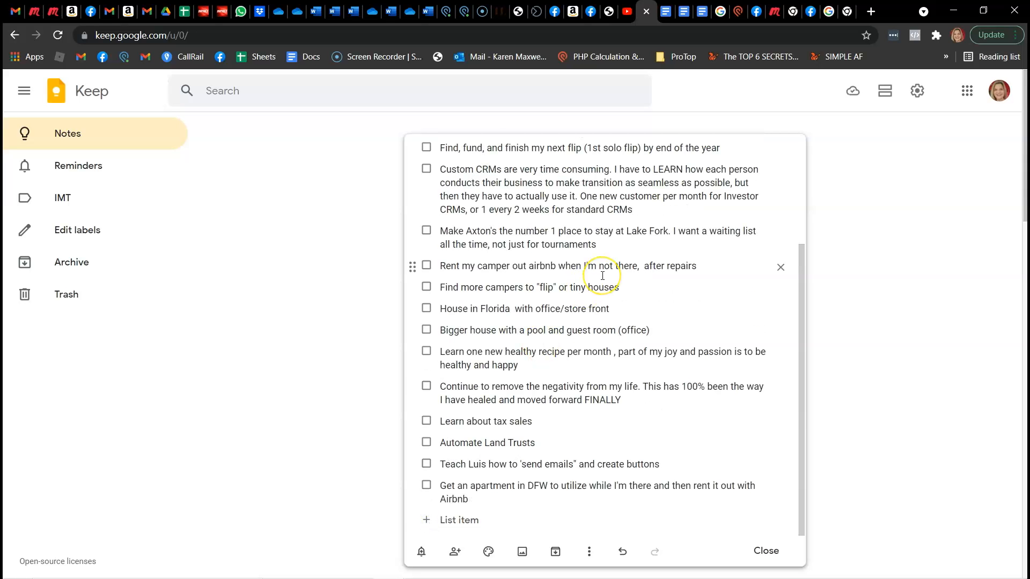
scroll(595, 268, up, 3)
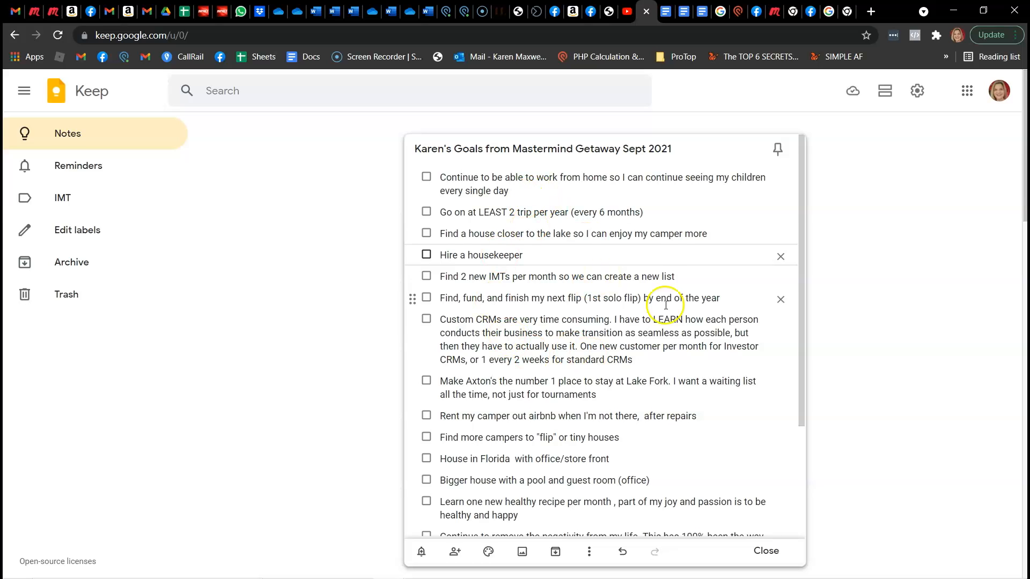
Extend the "Hire a housekeeper" item with "- Hired", the housekeeper's first name, and ", started Sept 29, 2021"
click(537, 257)
text(- Hired Dian)
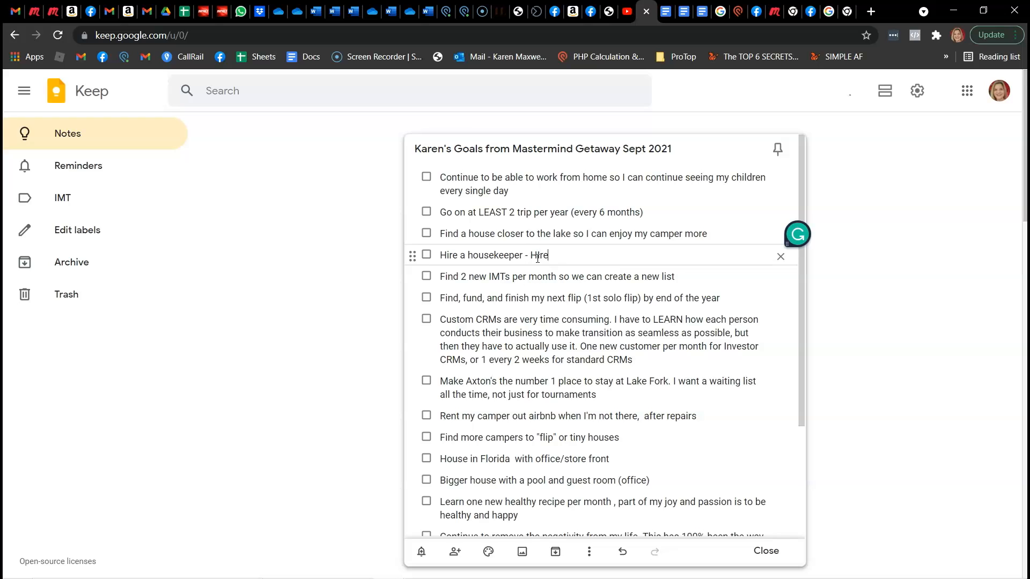
text(na,)
click(618, 260)
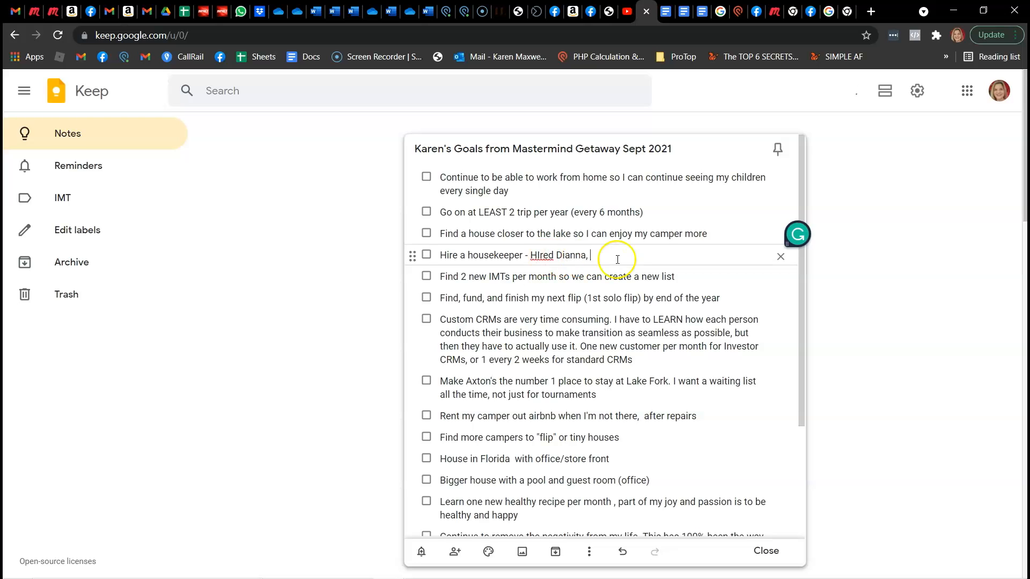
click(542, 252)
key(BackSpace)
key(BackSpace)
text(ir)
click(608, 255)
text(, started Sept 29, 2021)
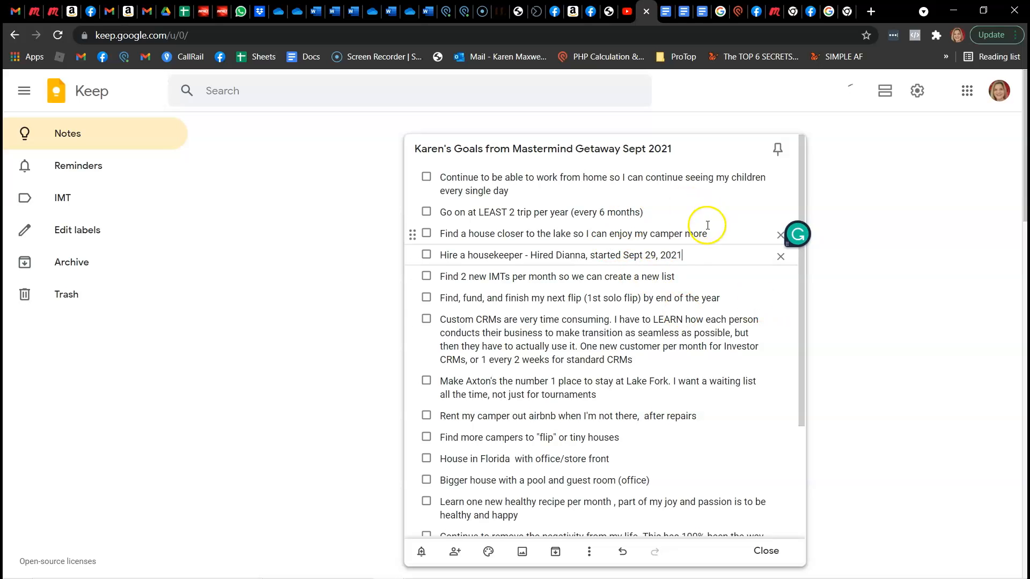
Check off the extended "Hire a housekeeper" goal and view it among the note's completed items
click(426, 255)
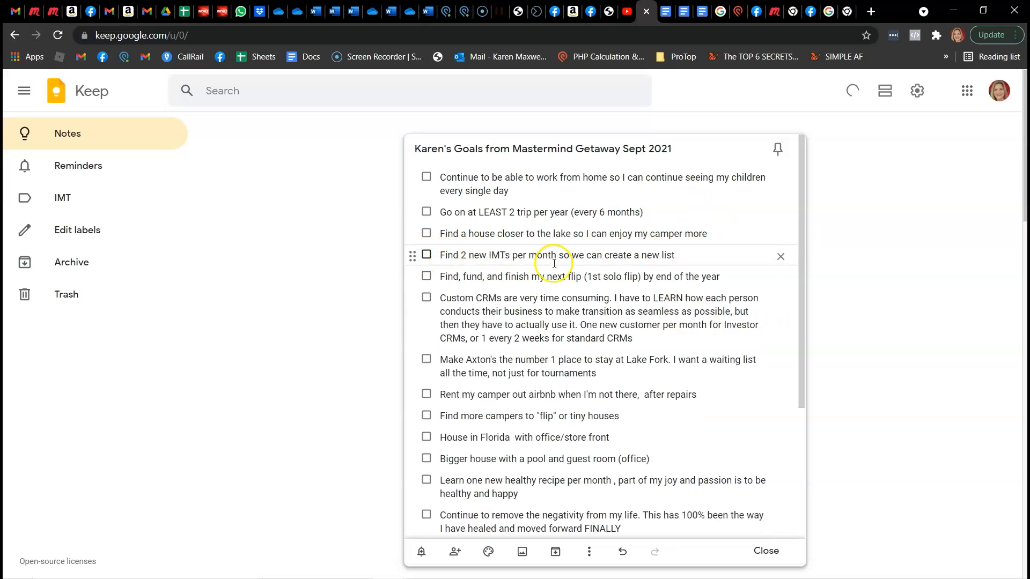
scroll(561, 263, down, 1)
scroll(561, 263, down, 3)
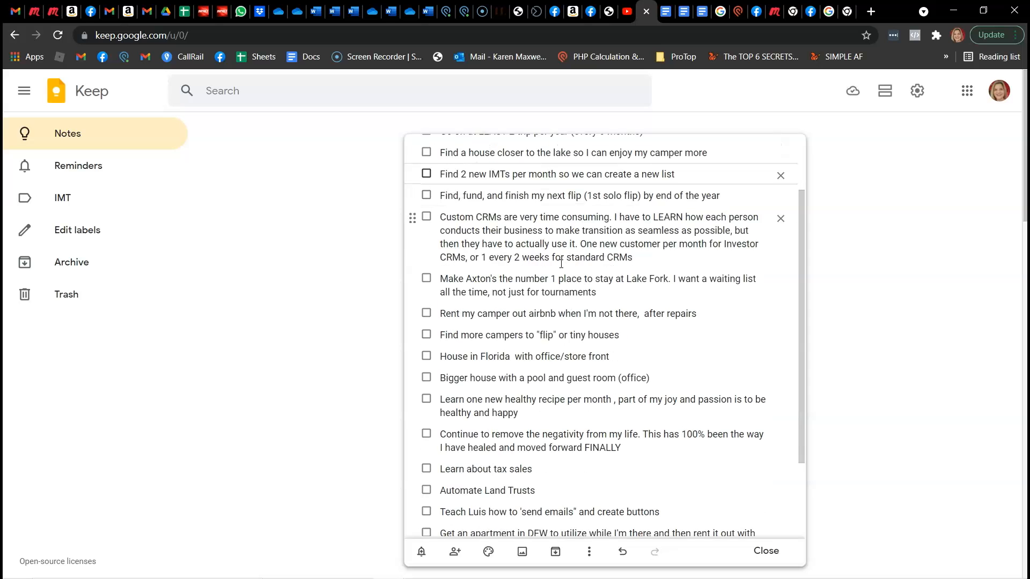
click(581, 234)
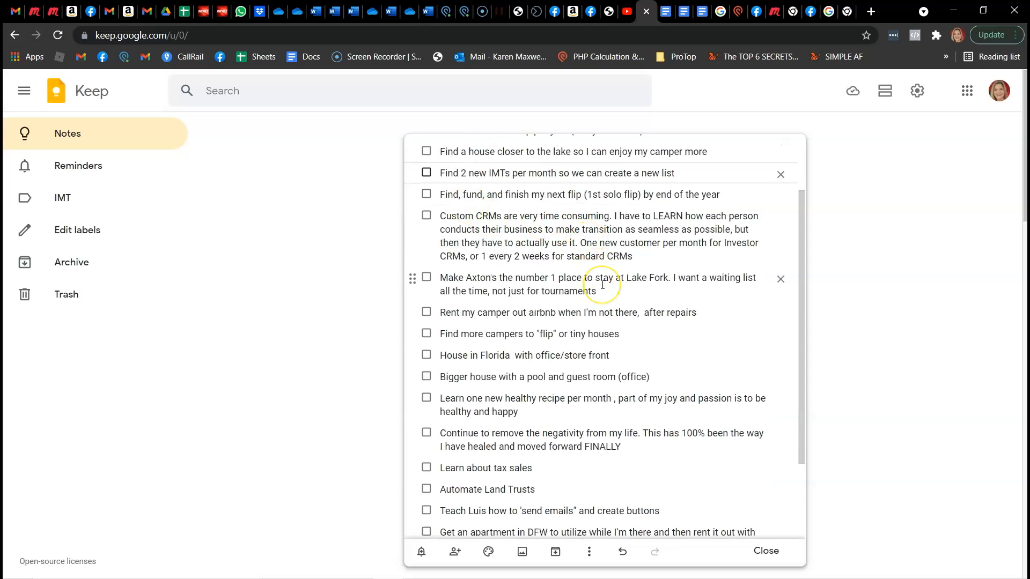
scroll(602, 279, down, 2)
scroll(602, 286, down, 2)
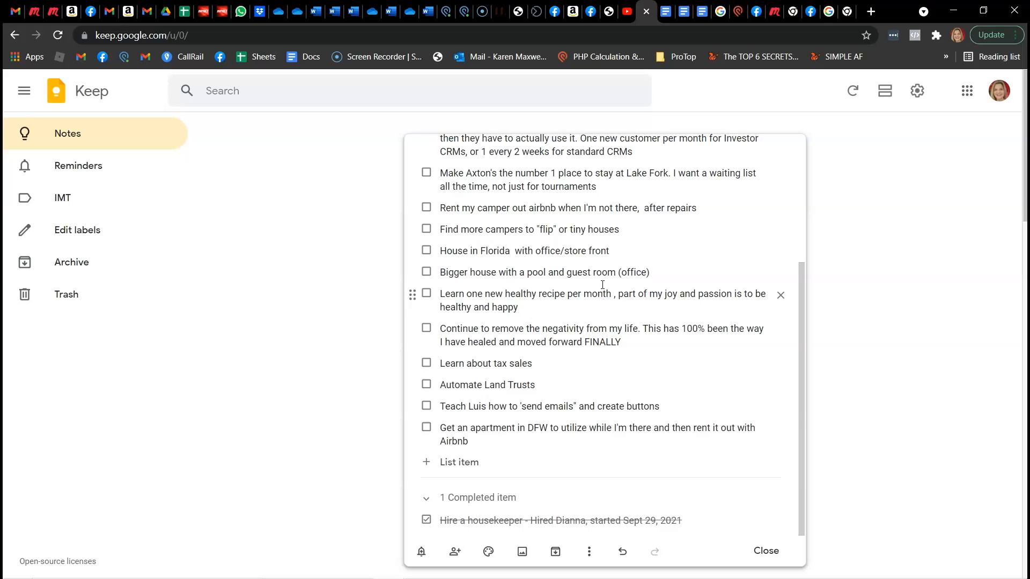
Close the goals note after reviewing it and unpin the "Basic wholesale System flow start to finish" note
click(574, 408)
scroll(574, 407, up, 5)
click(635, 315)
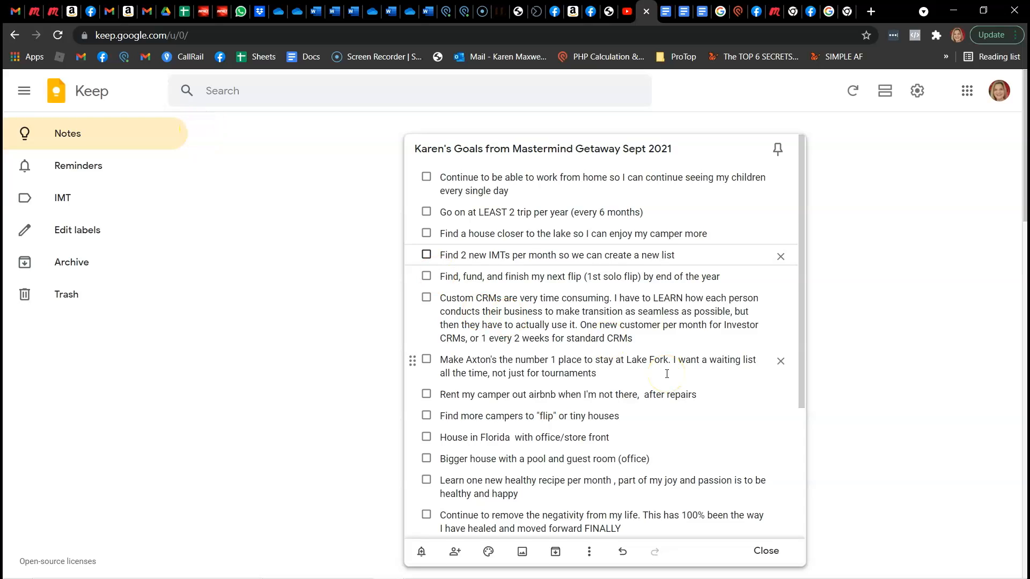
click(659, 522)
click(525, 530)
click(766, 551)
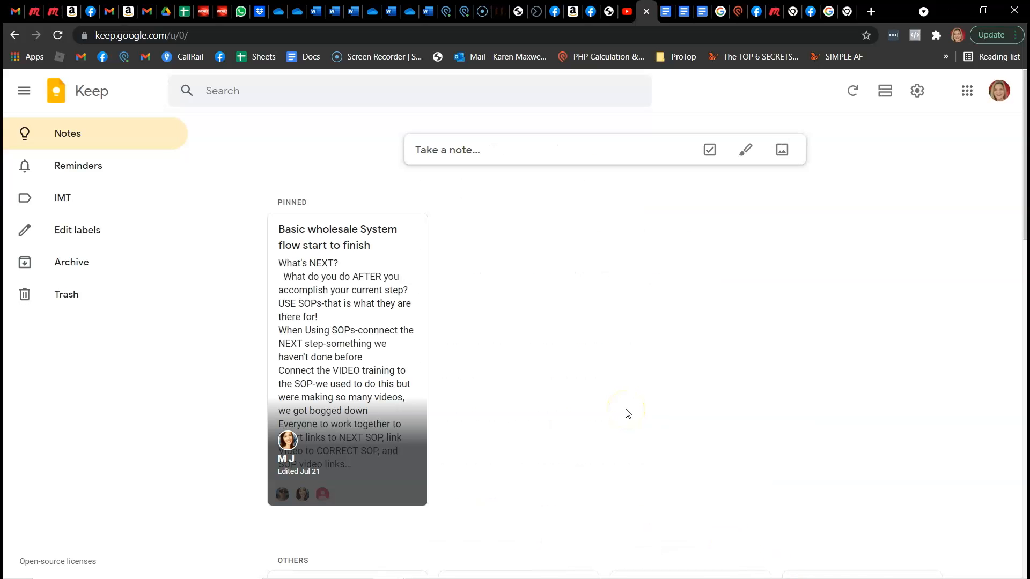
click(405, 232)
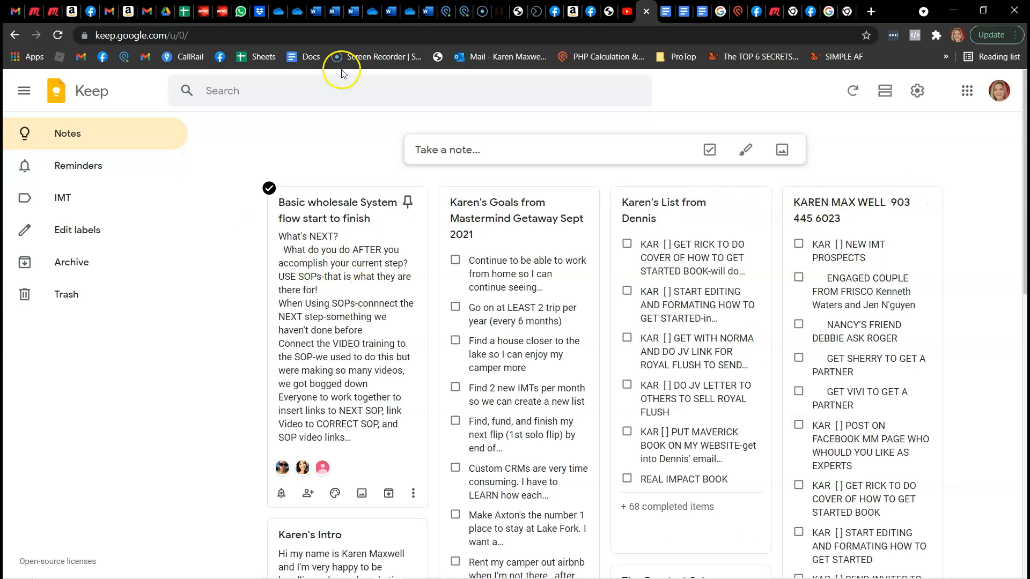
Search the notes for "salon", open the Salon note, and look through its nested checklist
click(336, 92)
text(salon)
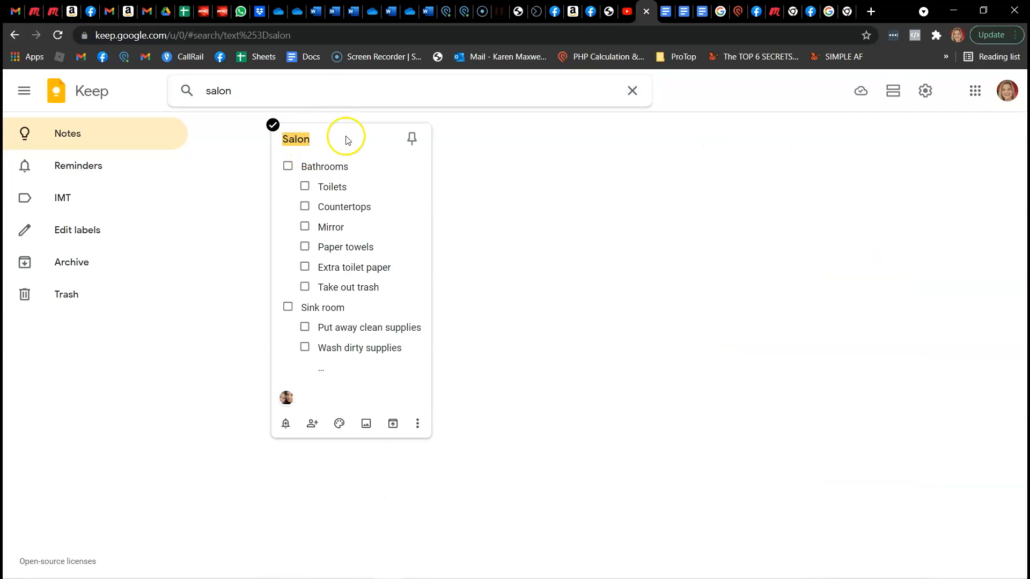
click(346, 139)
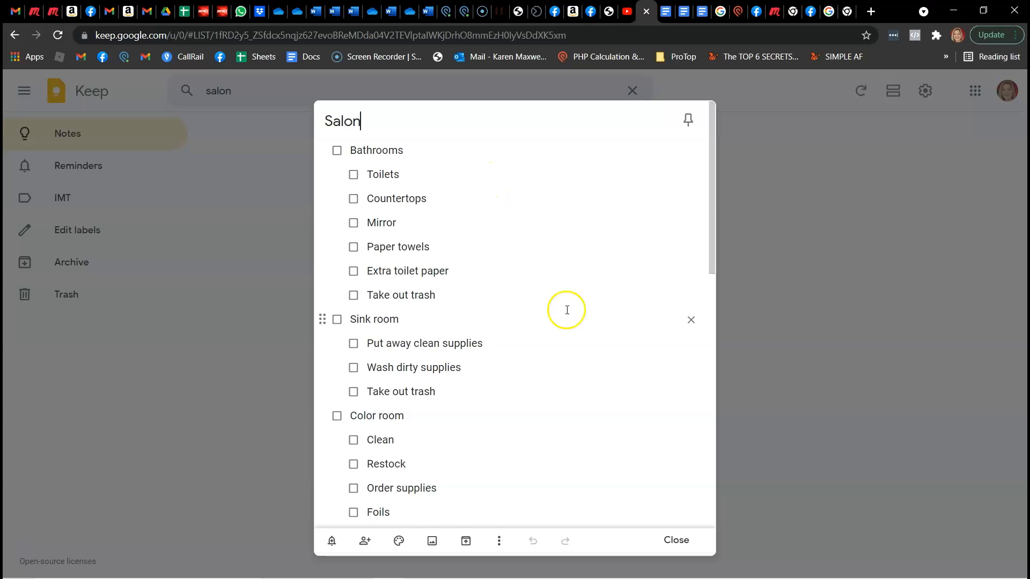
scroll(567, 310, down, 4)
scroll(567, 310, down, 5)
scroll(567, 310, up, 10)
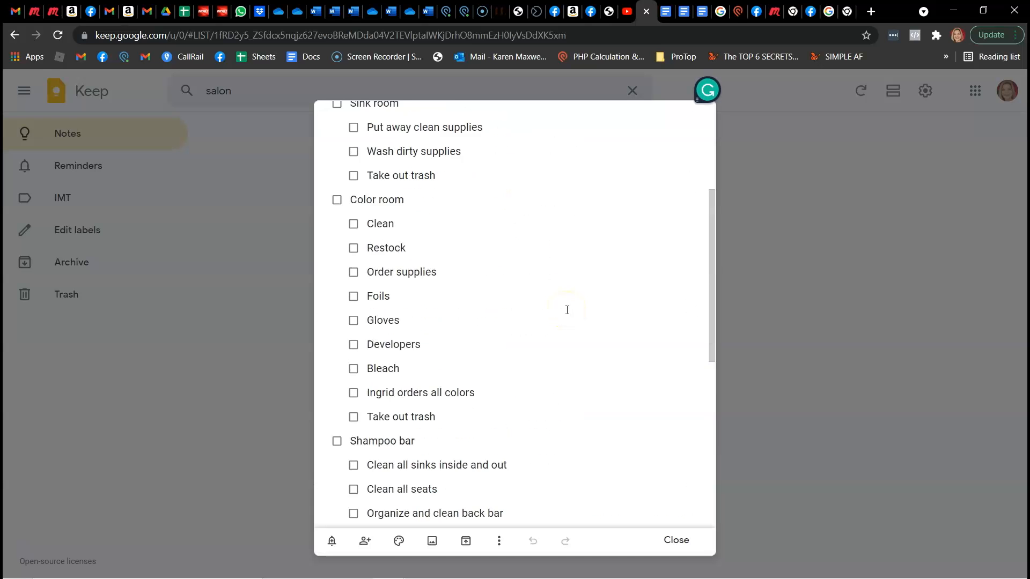
Check off the whole Bathrooms group in the Salon note and uncheck it again to restore its items
click(337, 152)
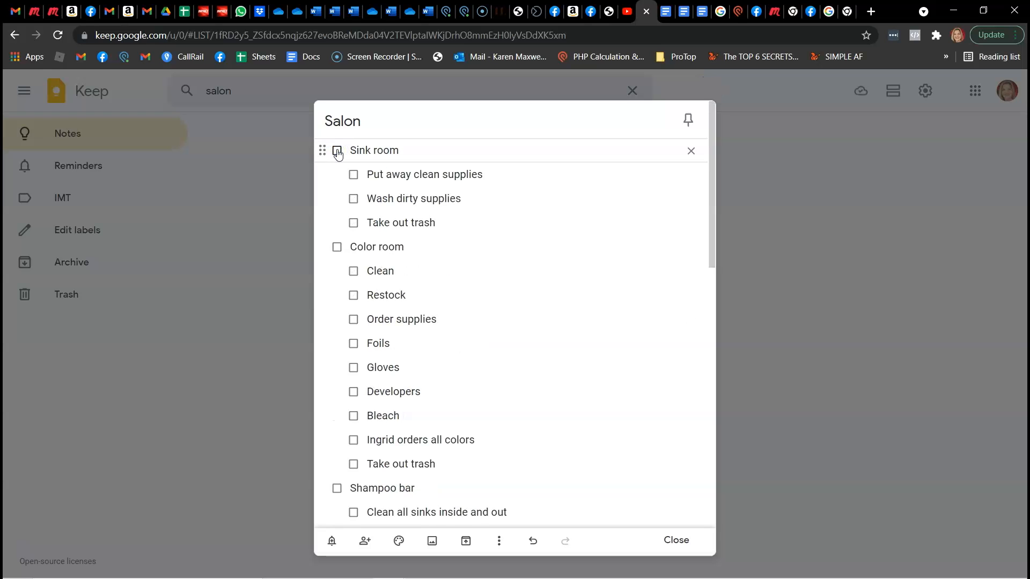
scroll(381, 396, down, 10)
click(337, 333)
scroll(338, 335, up, 10)
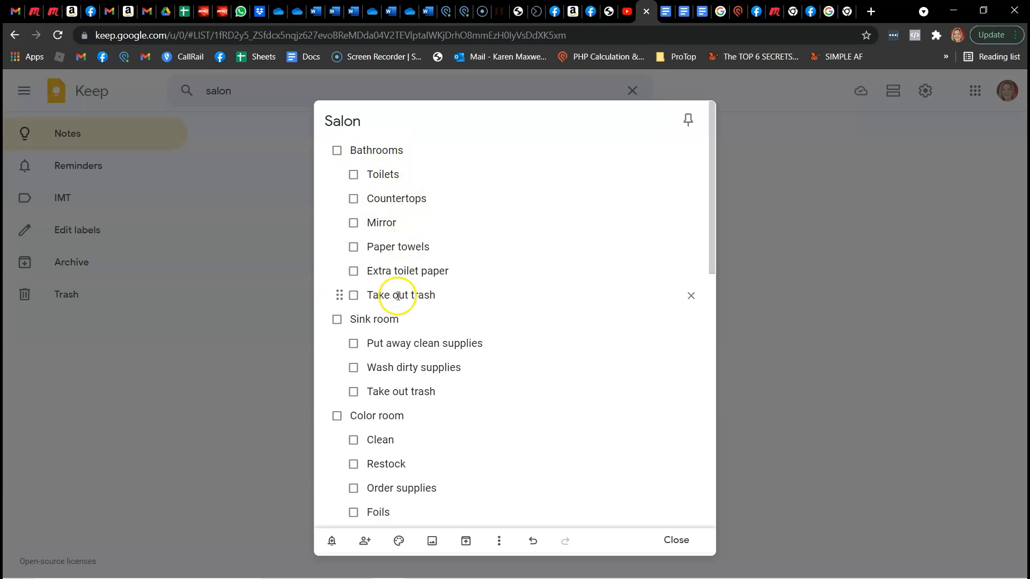
Check off all the Bathrooms sub-items individually, from Toilets through Take out trash, and complete the Bathrooms heading
click(353, 174)
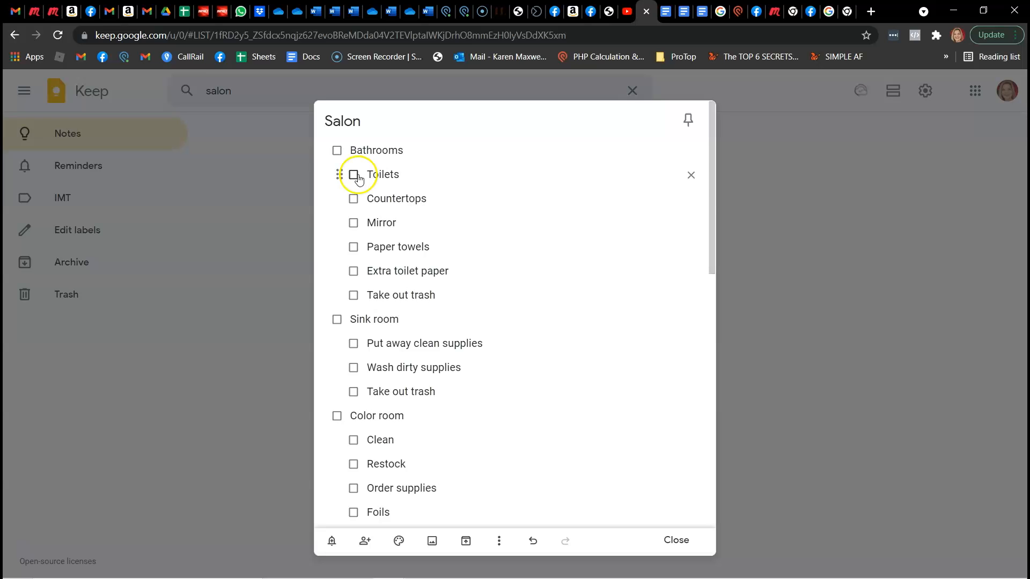
click(352, 174)
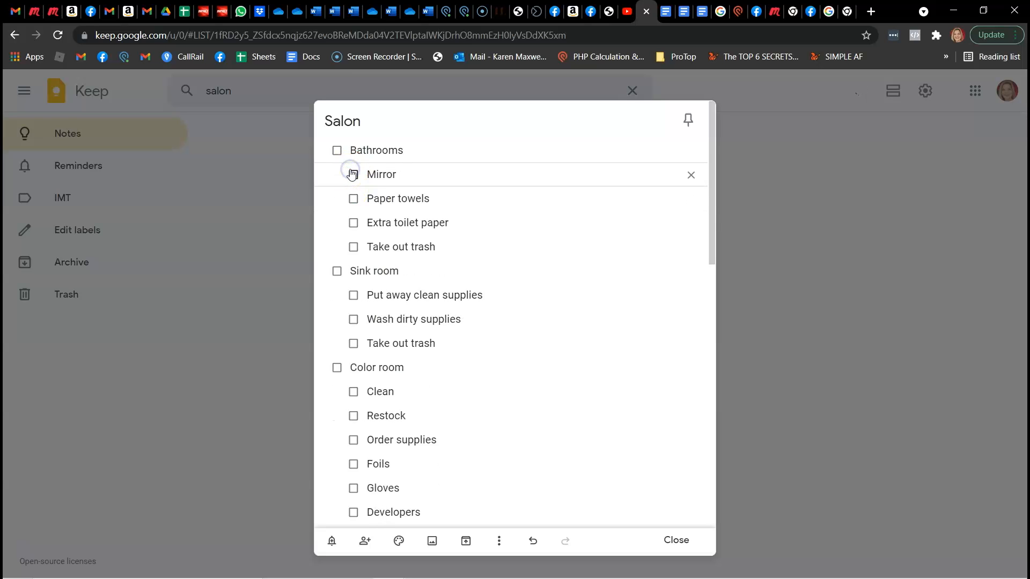
click(355, 199)
click(354, 199)
click(356, 200)
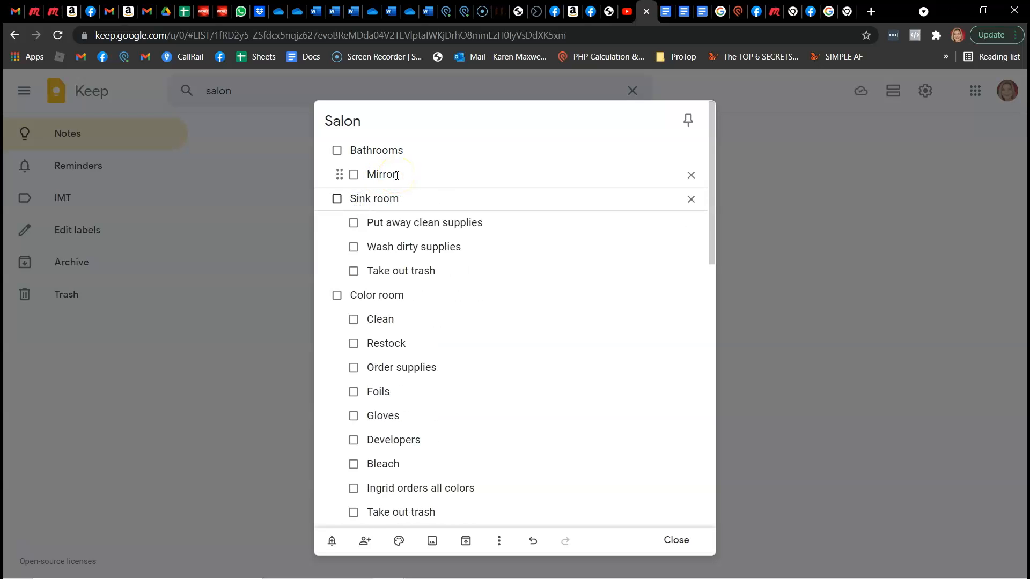
click(353, 175)
click(337, 151)
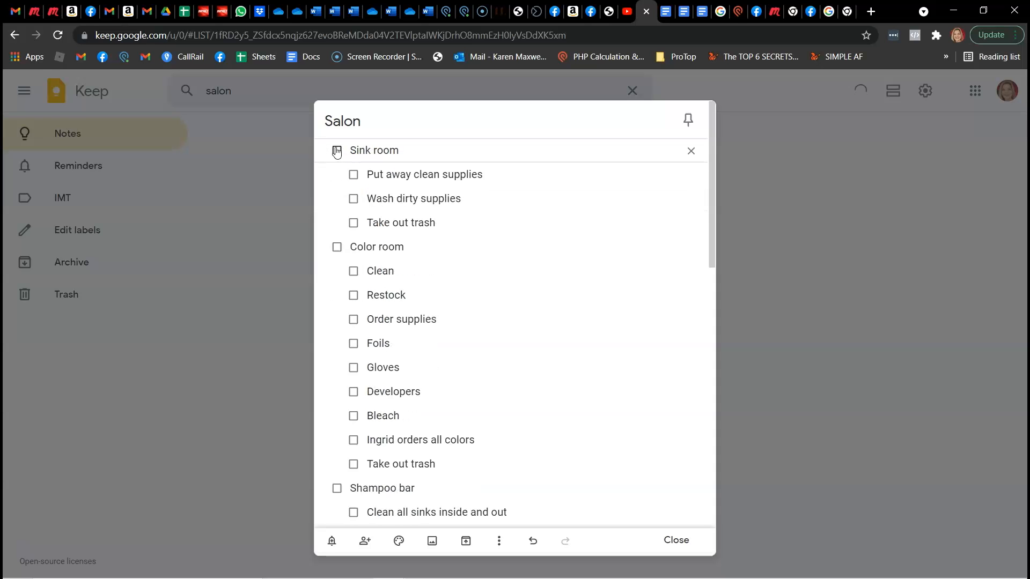
Check off the whole Waiting room group and uncheck it again to return its items to the open list
scroll(425, 340, down, 12)
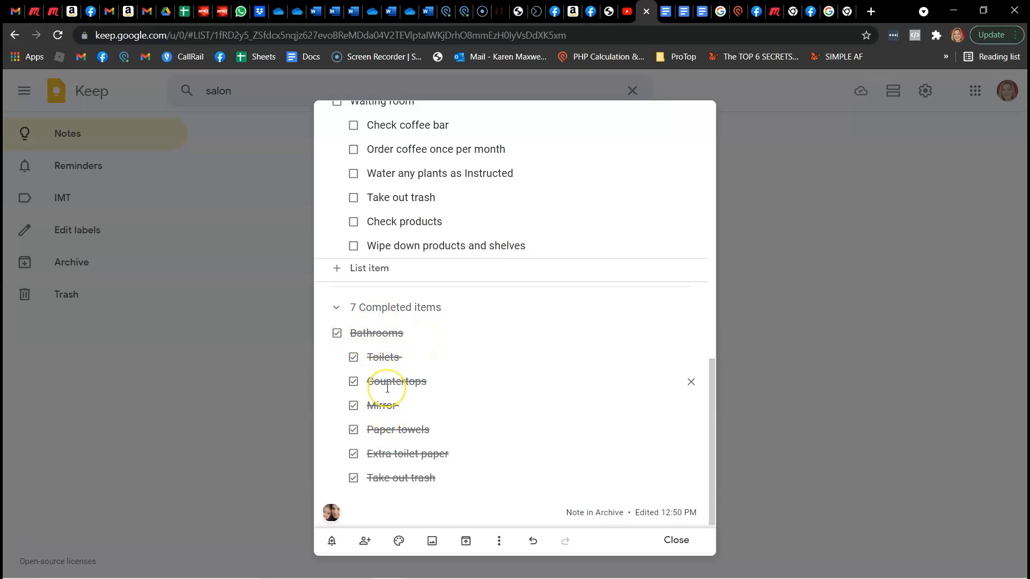
scroll(375, 384, up, 5)
click(337, 388)
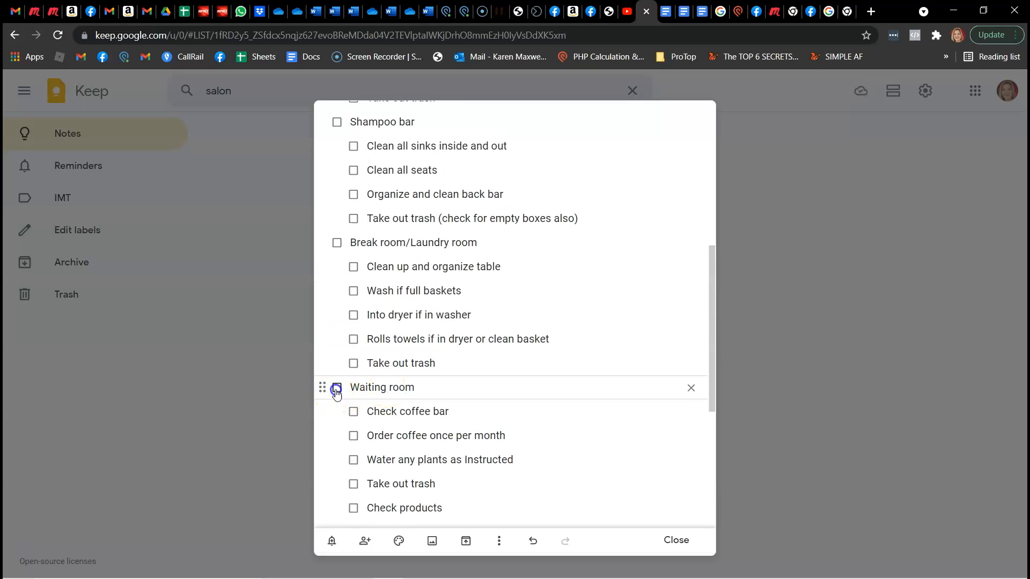
scroll(403, 415, down, 5)
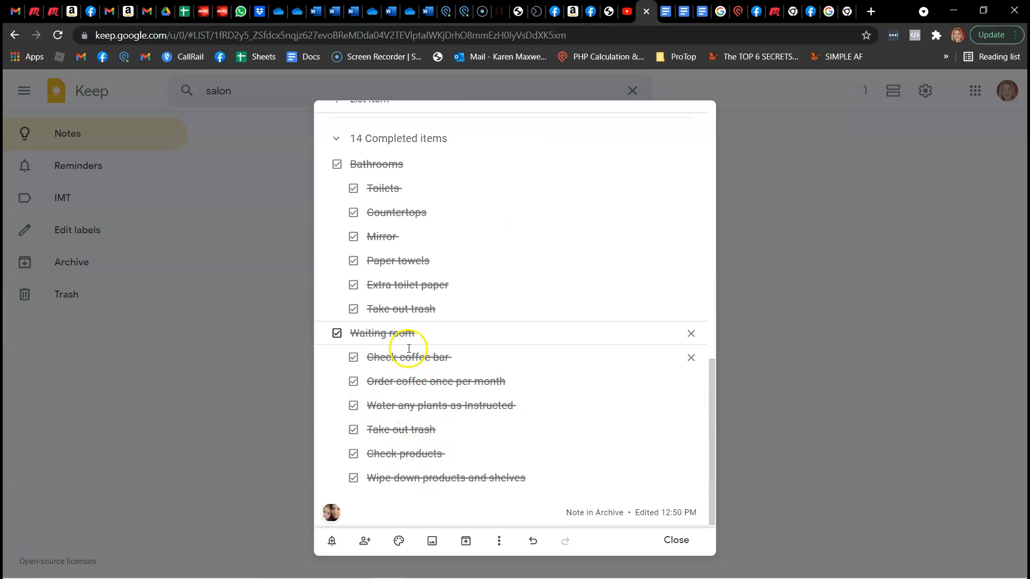
click(336, 334)
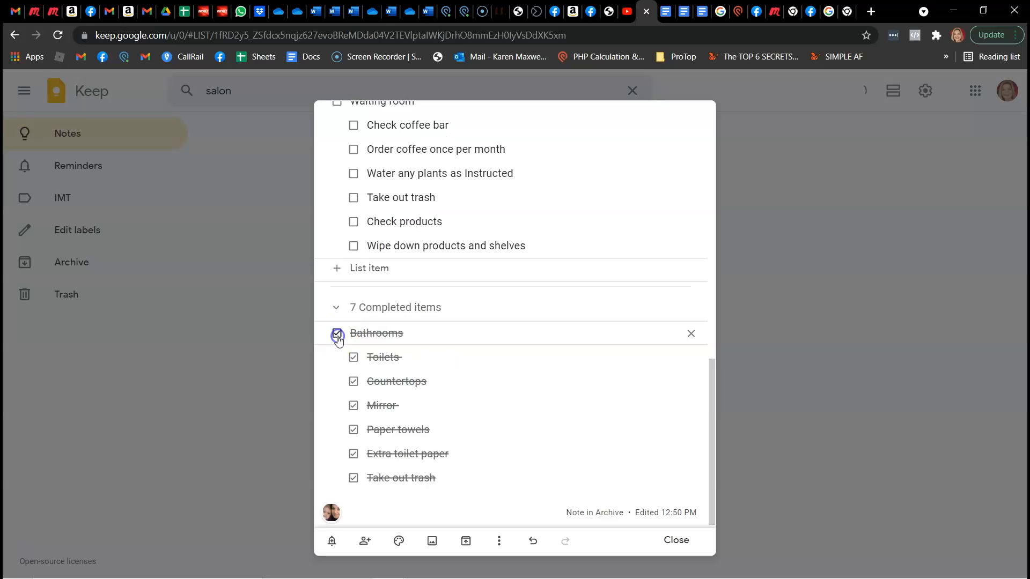
Check off "Check coffee bar" under Waiting room
scroll(421, 359, up, 5)
scroll(421, 357, down, 2)
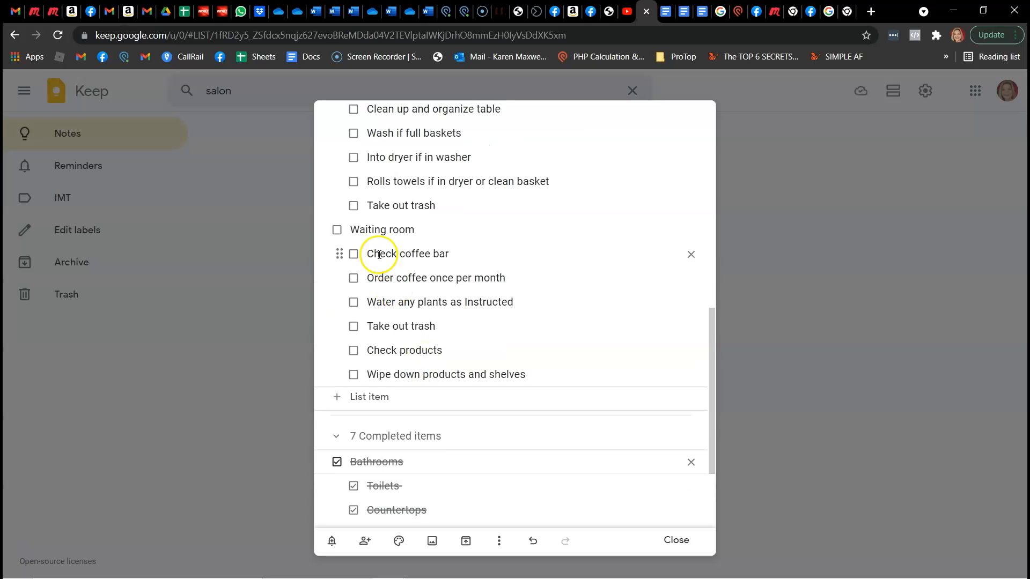
click(354, 255)
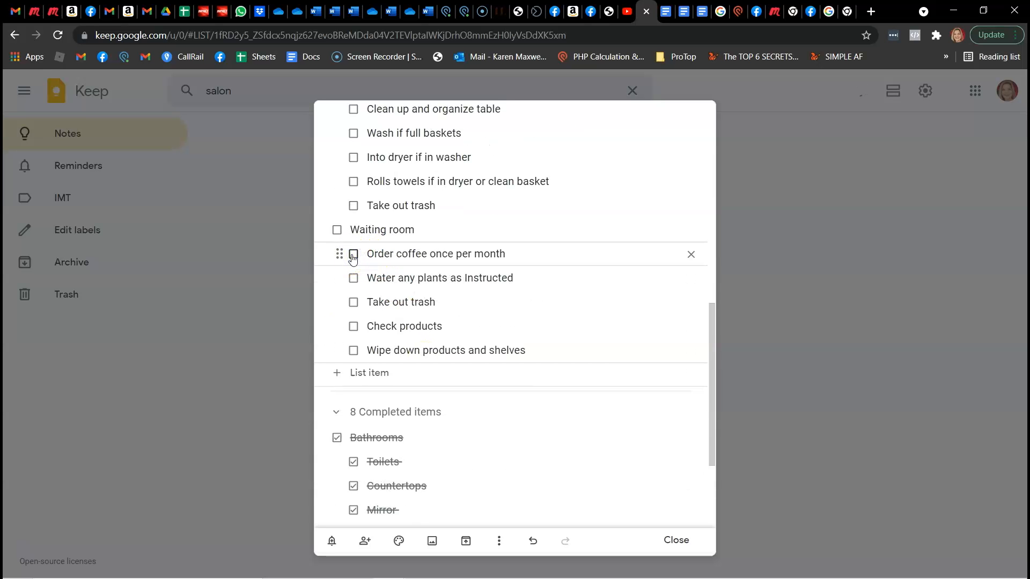
Append "(1st of every month)" to the "Order coffee once per month" item under Waiting room
click(432, 255)
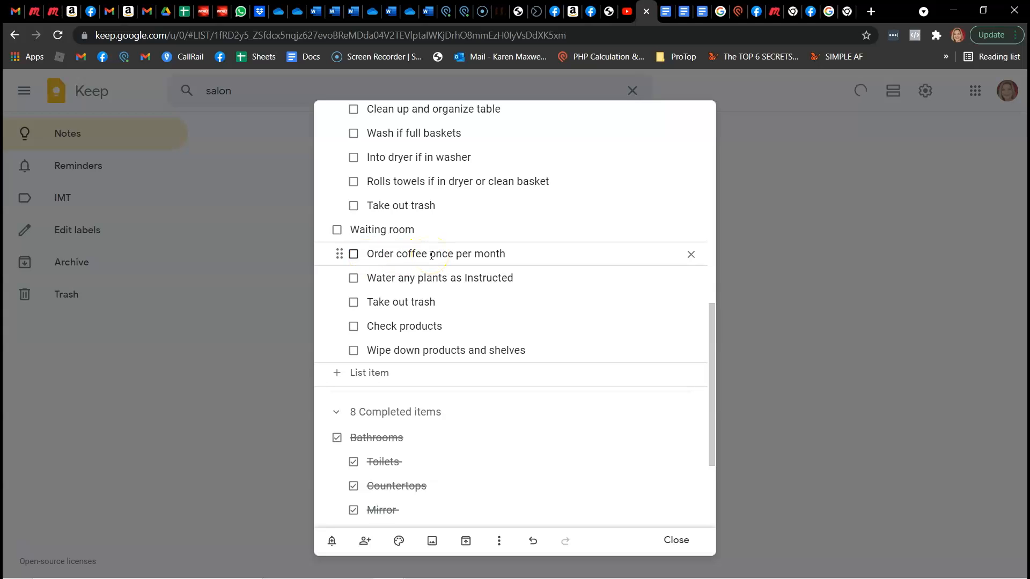
click(354, 280)
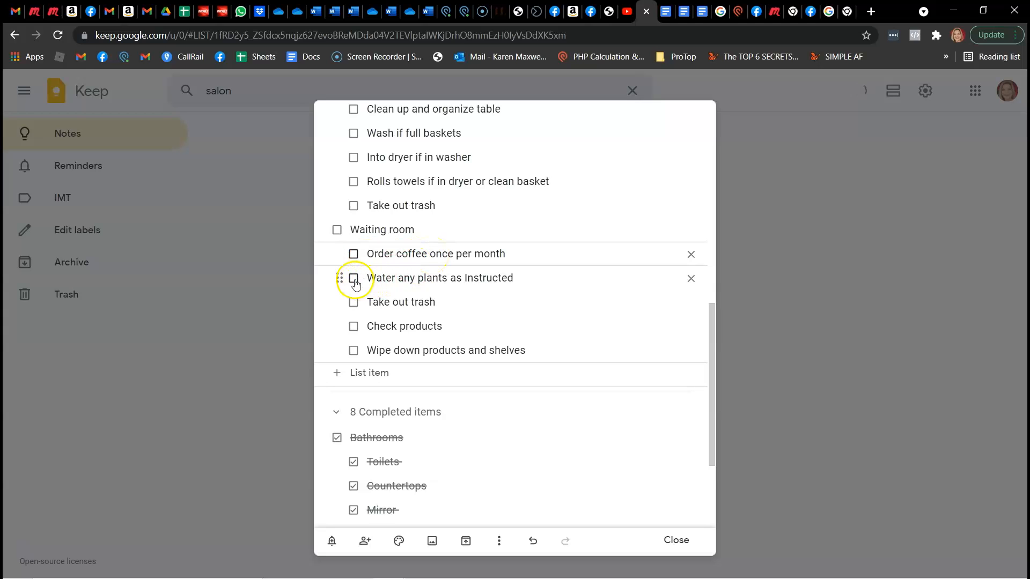
click(533, 248)
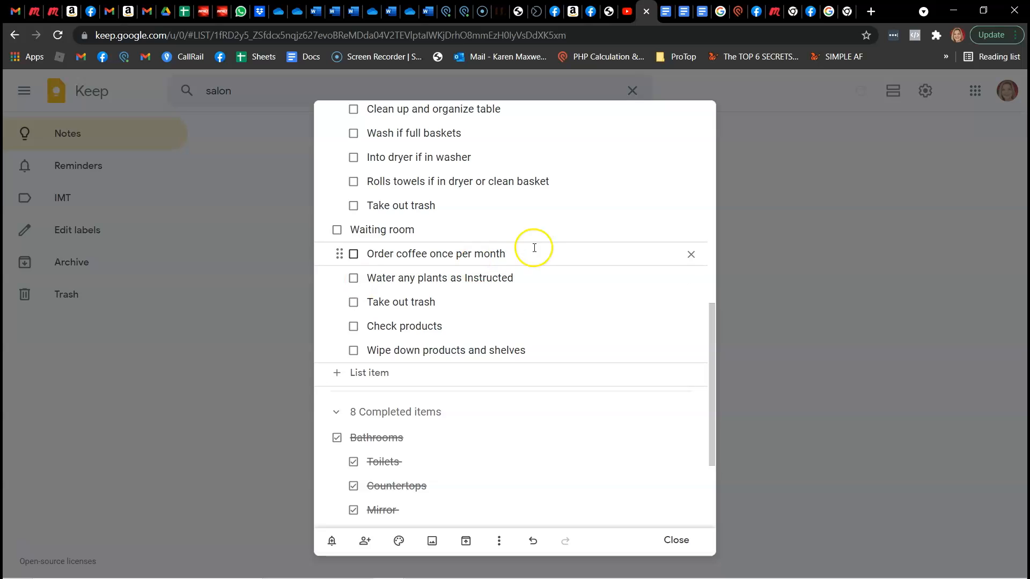
text(()
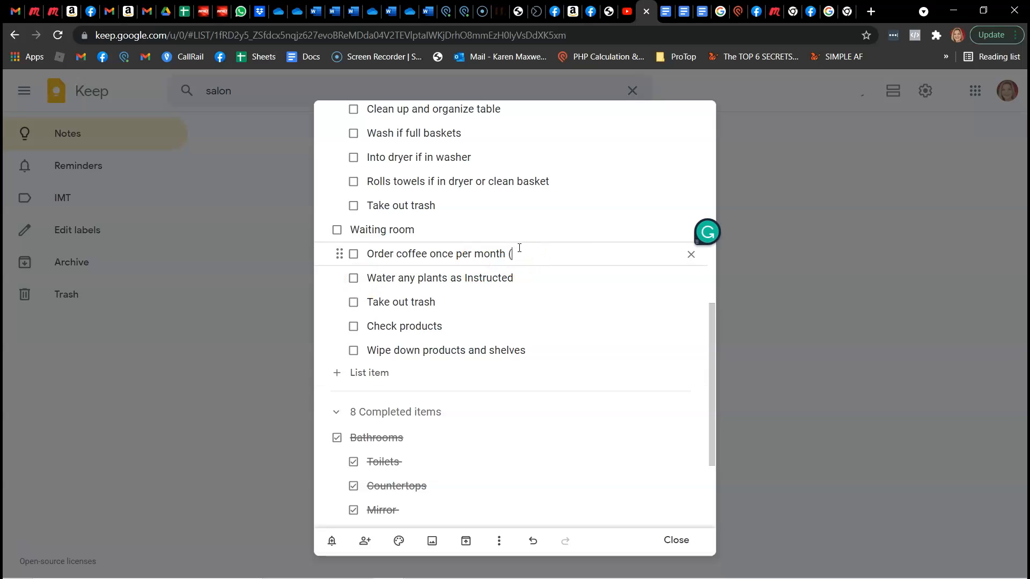
text(1st of every month)
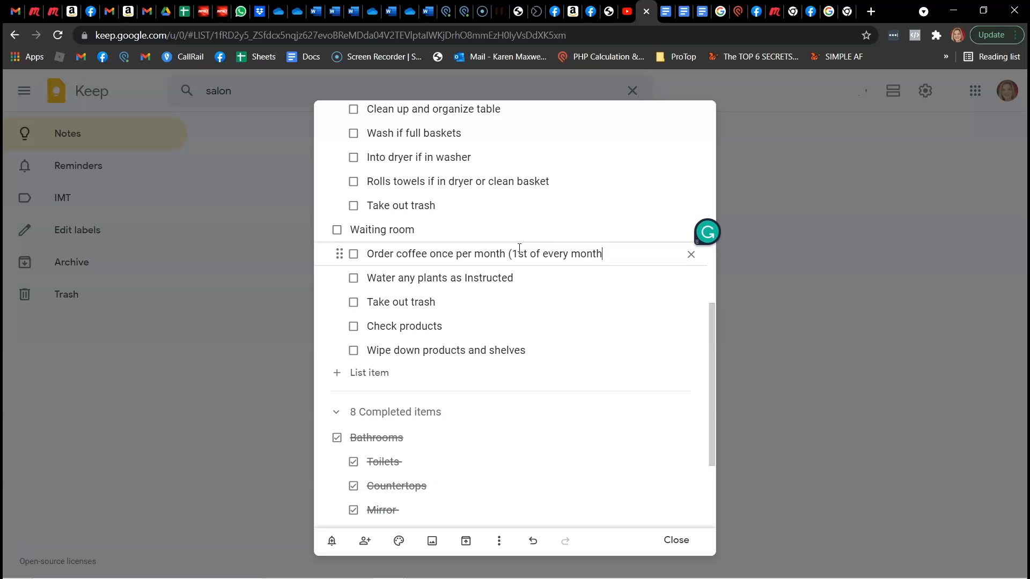
text())
Check off every other open Waiting room item, from watering plants through wiping down shelves, leaving only the coffee order open
click(354, 278)
click(354, 279)
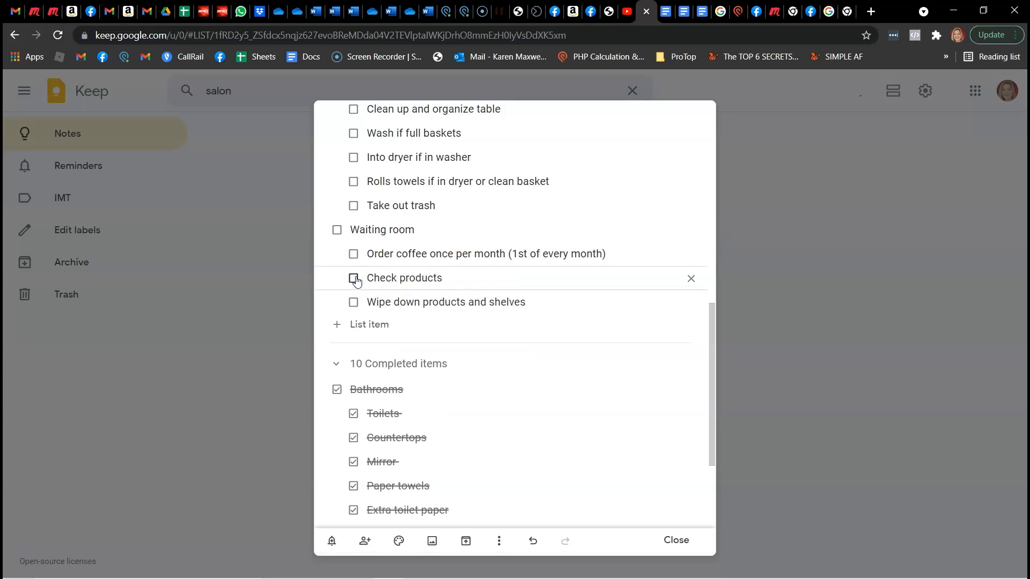
click(354, 278)
click(354, 278)
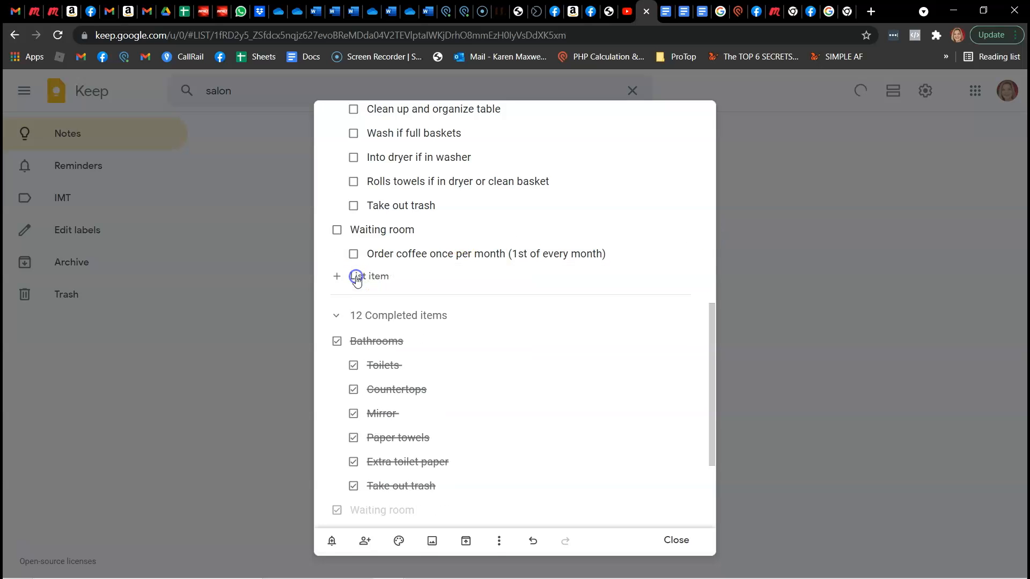
Check off the three Sink room sub-items individually and complete the Sink room heading
scroll(459, 286, up, 10)
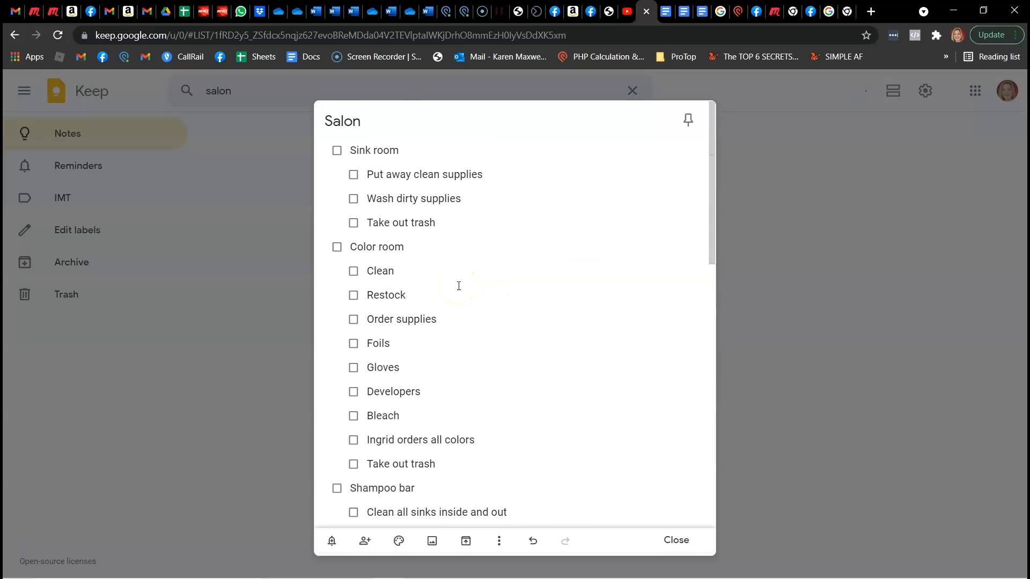
click(353, 176)
click(353, 176)
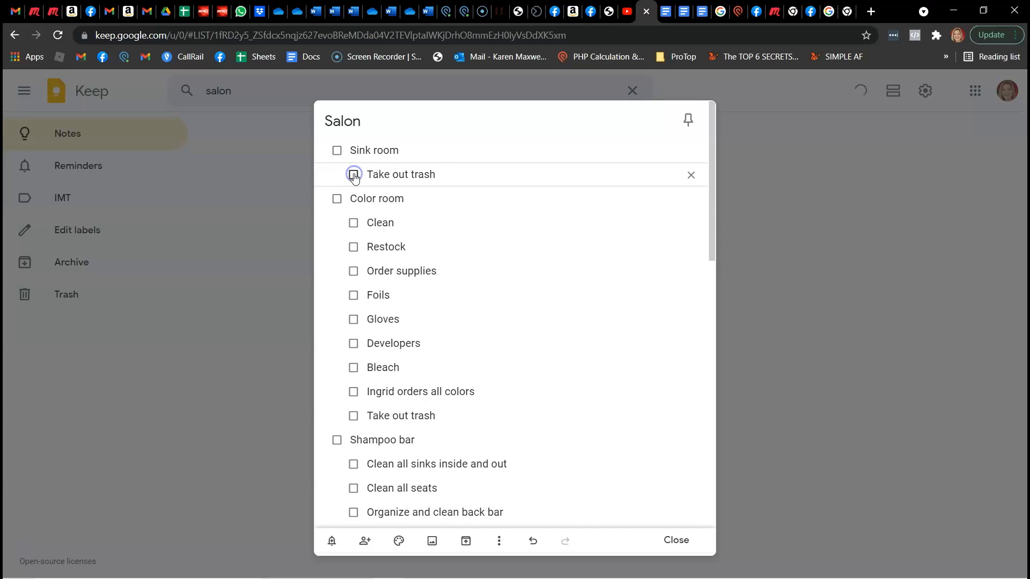
click(354, 176)
click(336, 151)
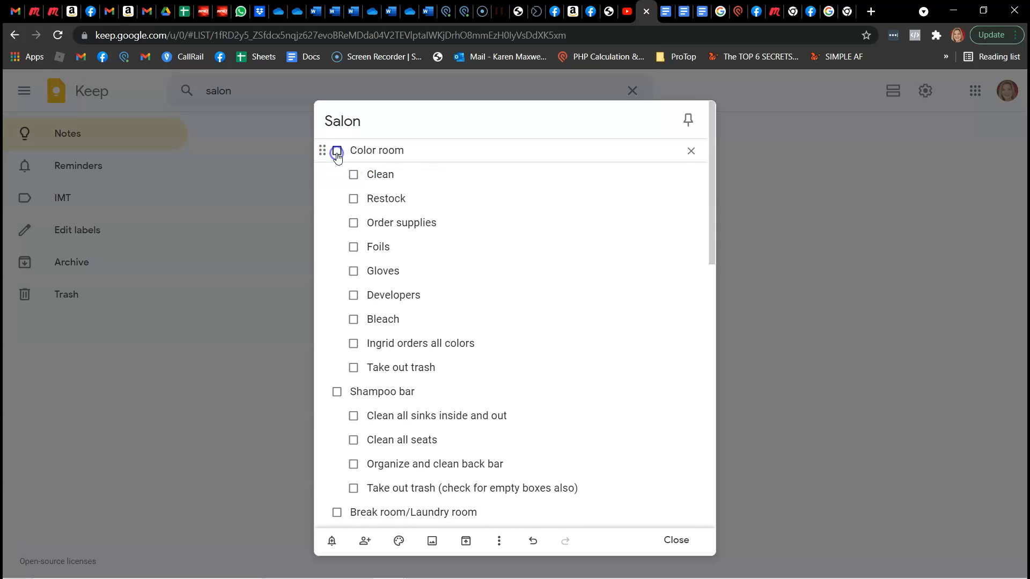
Check off Clean and Restock under Color room and append "- sept 29 2021" to the "Order supplies" item
click(353, 175)
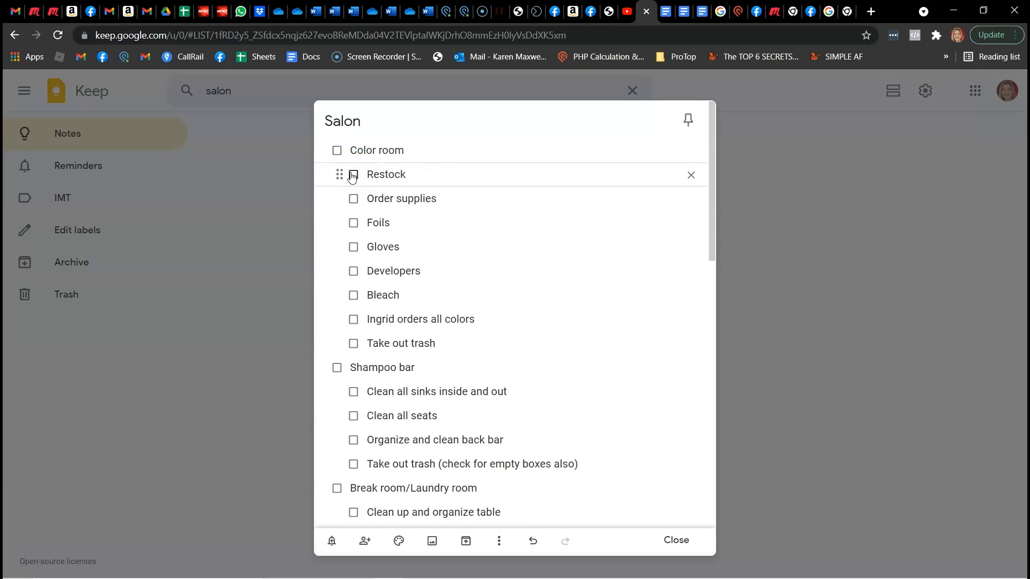
click(352, 175)
click(449, 176)
text(- sept 29 2021)
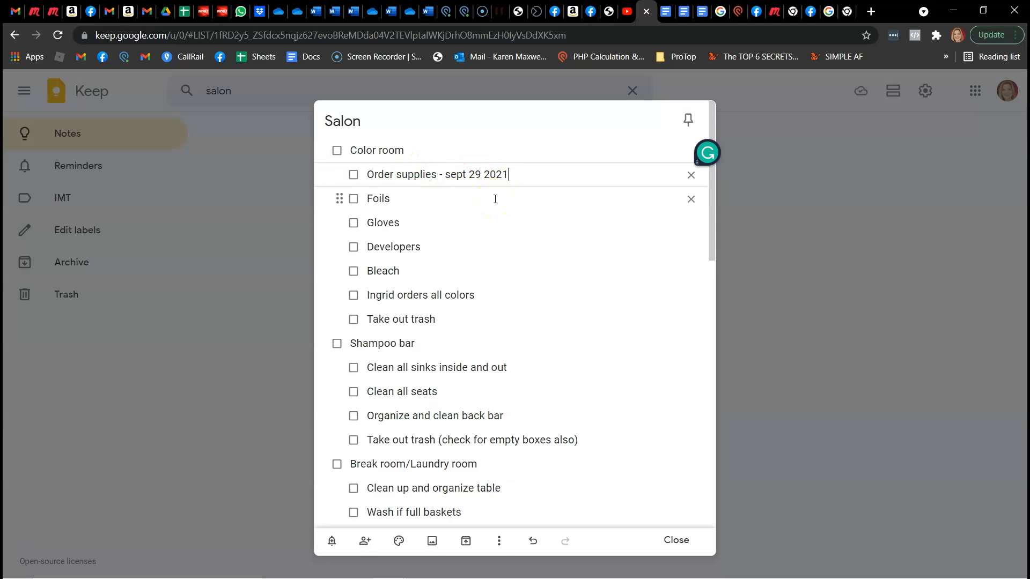
Check off the remaining Color room items below "Order supplies": foils, gloves, developers, bleach, the color ordering item and the trash
click(354, 199)
click(354, 200)
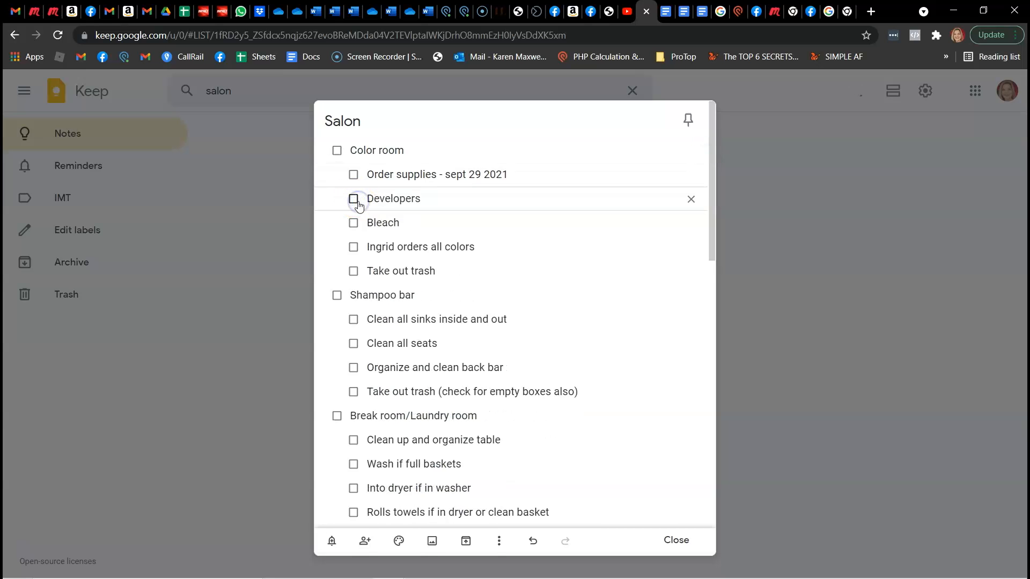
click(356, 202)
click(354, 200)
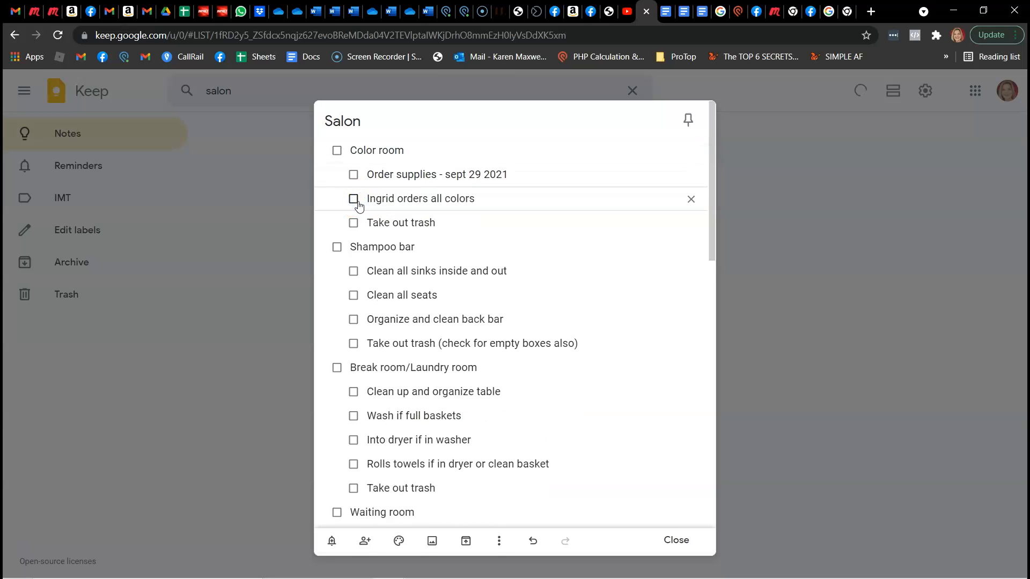
click(353, 200)
click(354, 199)
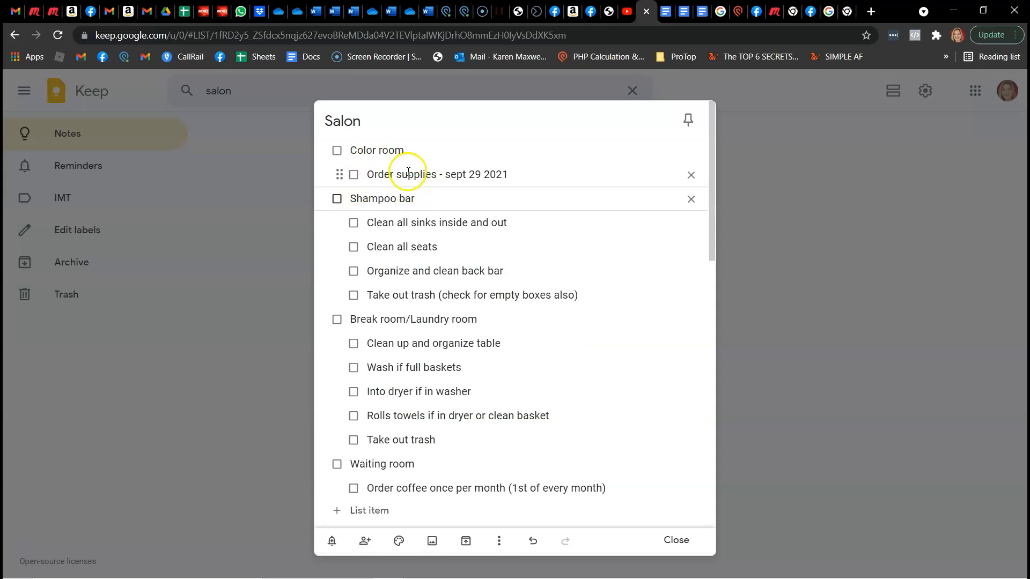
Check off the four Shampoo bar sub-items, covering sinks, seats, back bar and trash, and complete the Shampoo bar heading
click(354, 224)
click(353, 223)
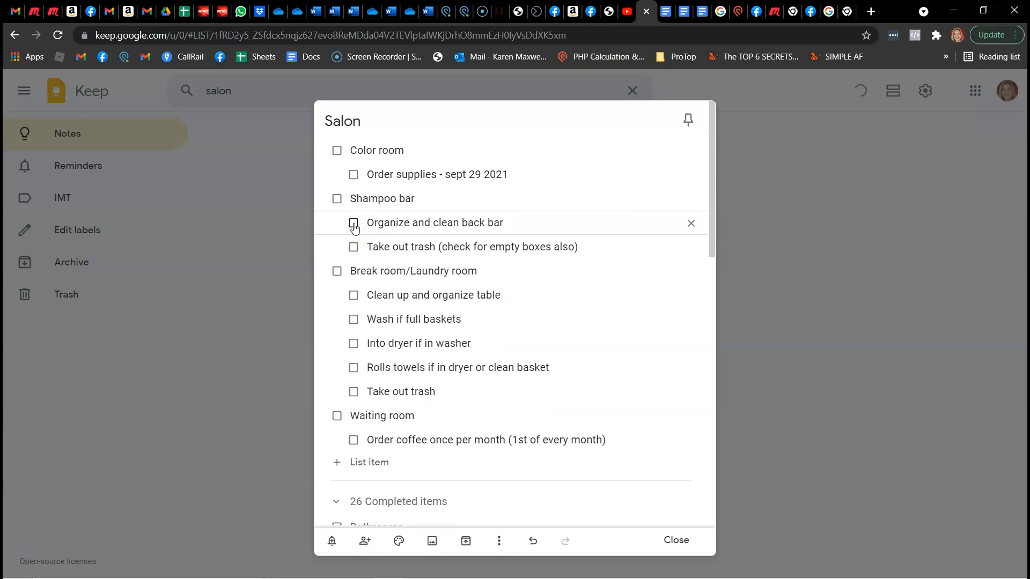
click(353, 224)
click(353, 224)
click(337, 198)
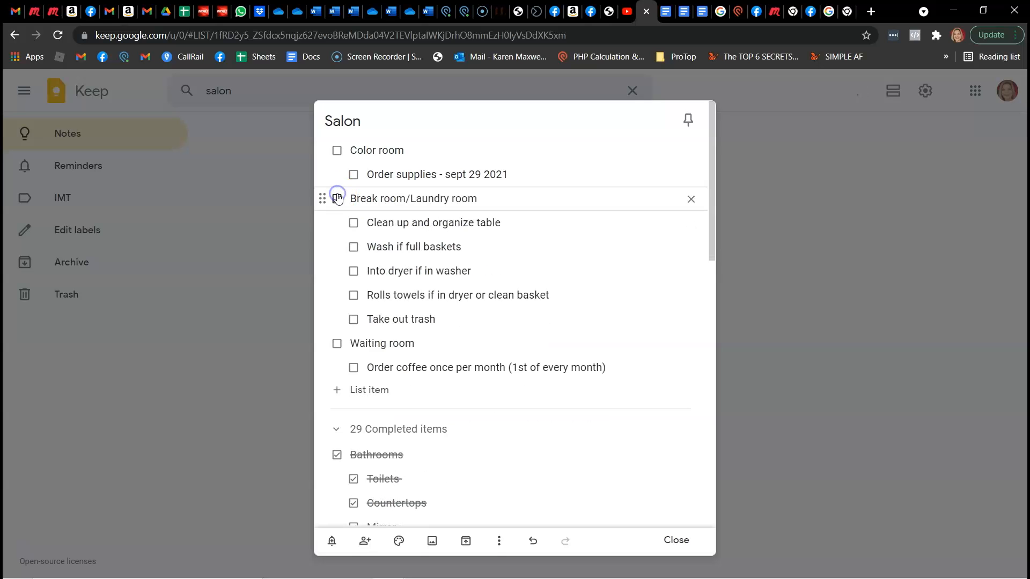
Check off the five Break room/Laundry room sub-items one by one and complete the room's heading
click(354, 223)
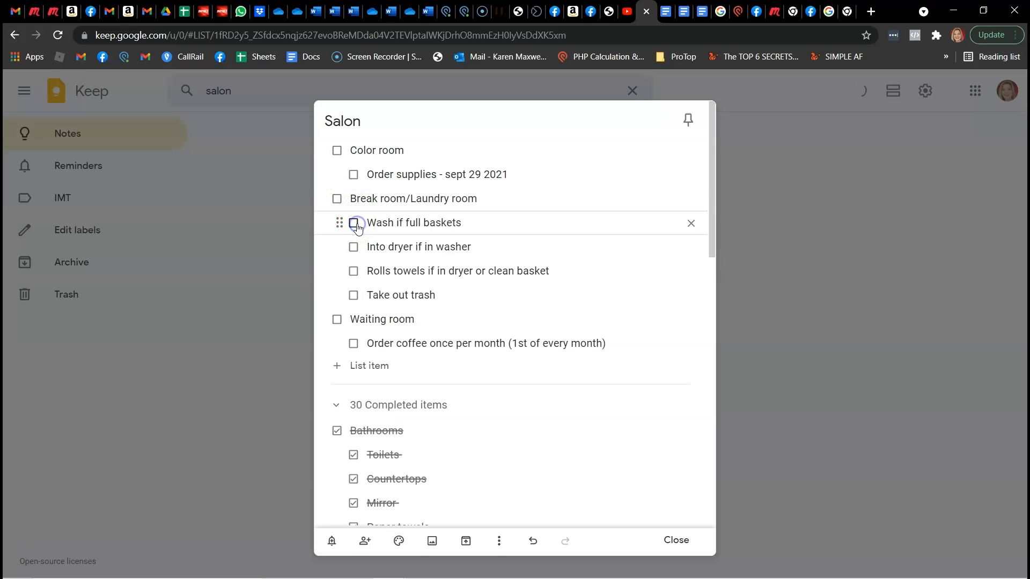
click(355, 224)
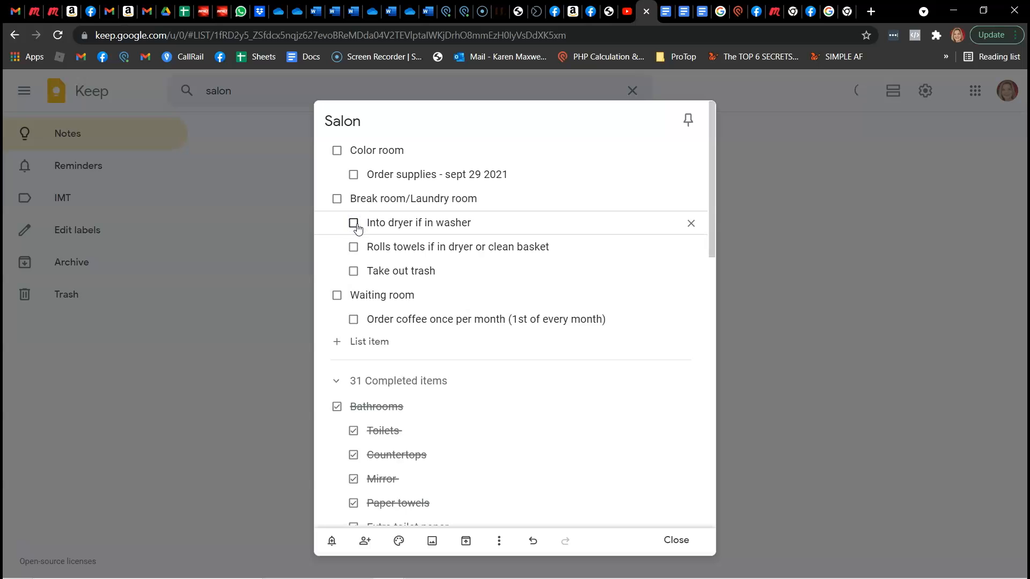
click(354, 223)
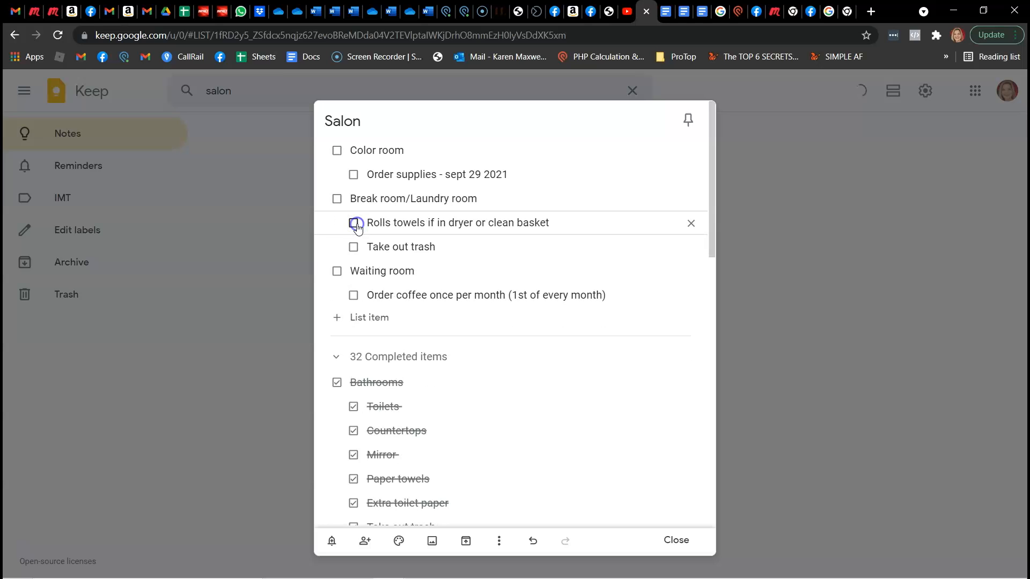
click(354, 224)
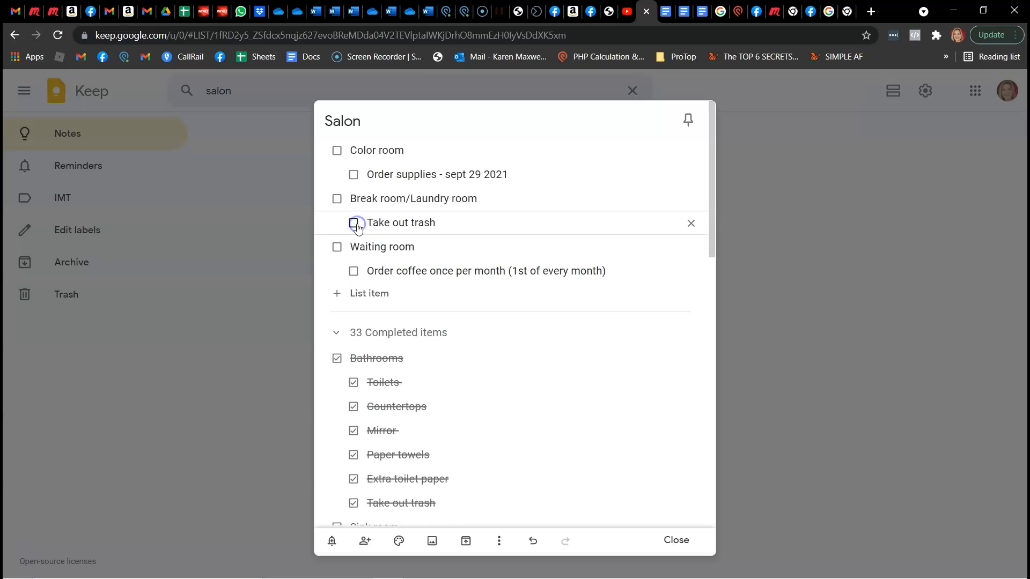
click(354, 224)
click(337, 198)
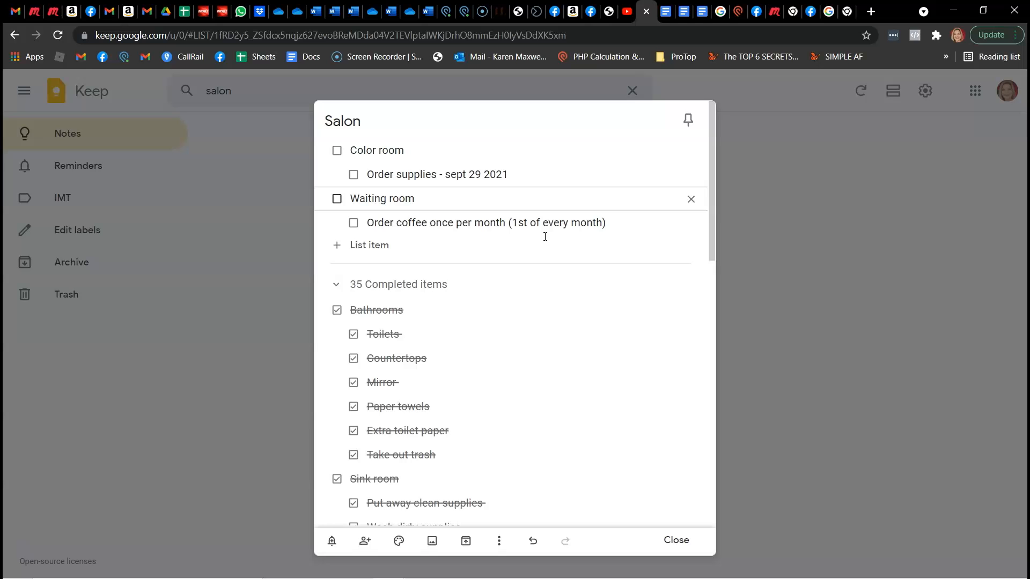
Reset the Salon checklist by unchecking all of its items at once
click(502, 542)
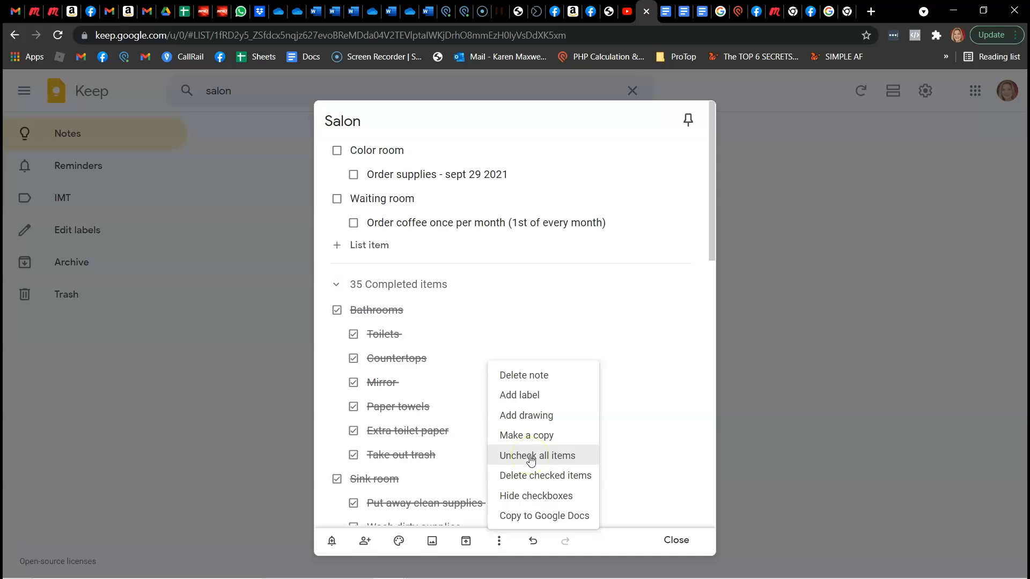
click(530, 455)
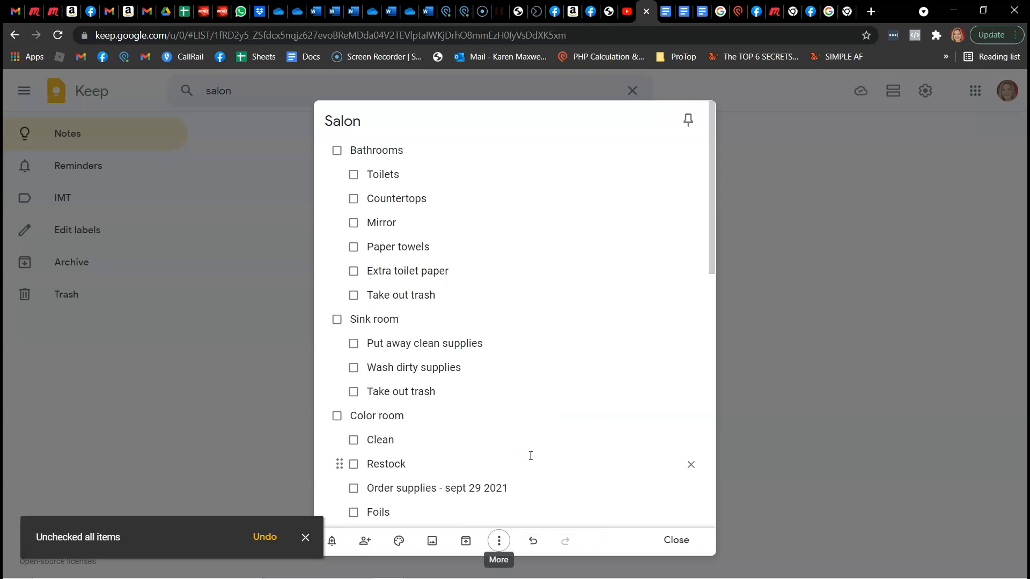
click(432, 255)
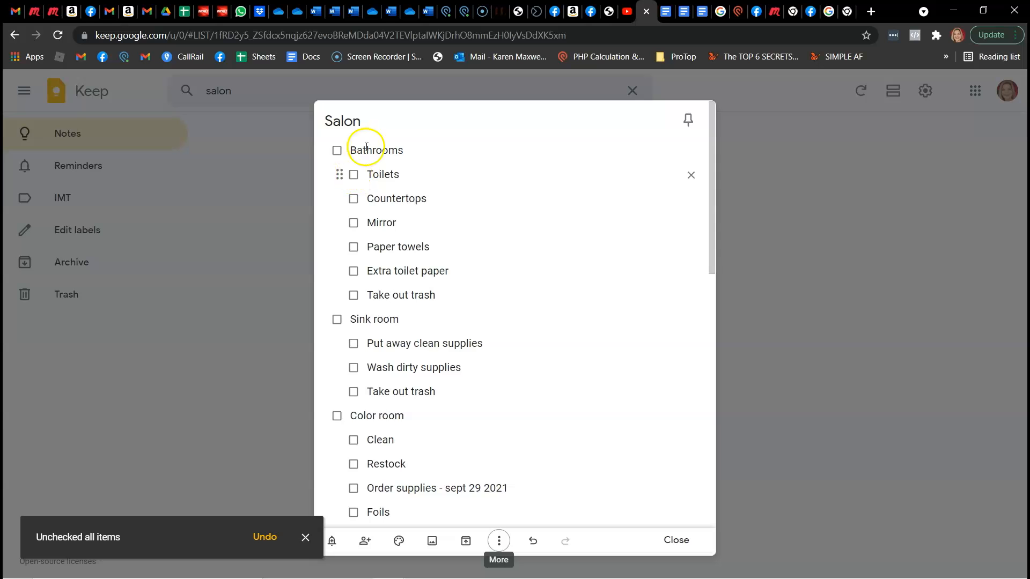
Check off the Bathrooms items Toilets, Countertops, Mirror, Paper towels and Extra toilet paper, leaving "Take out trash" open
click(353, 174)
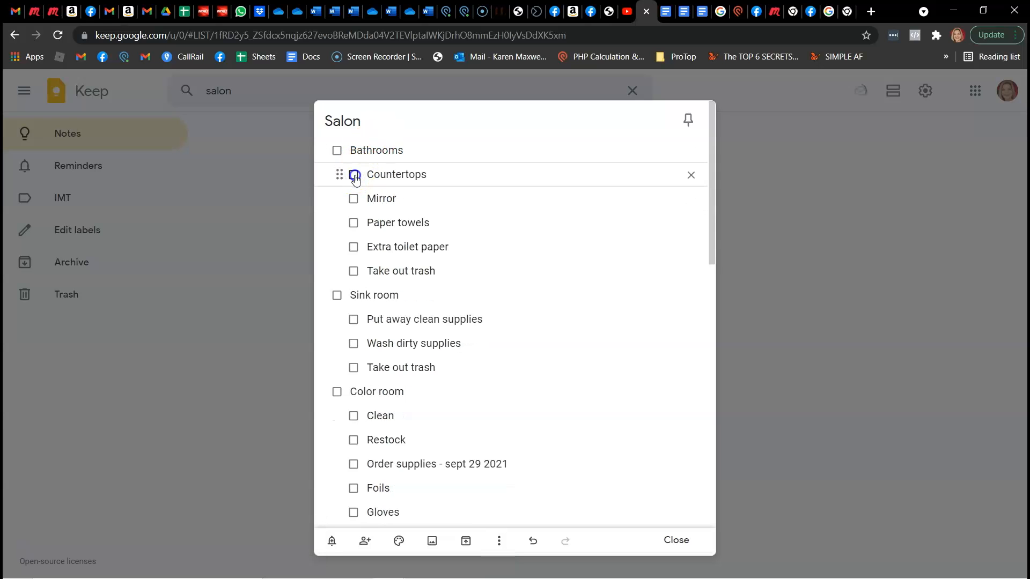
click(353, 174)
click(353, 175)
click(354, 175)
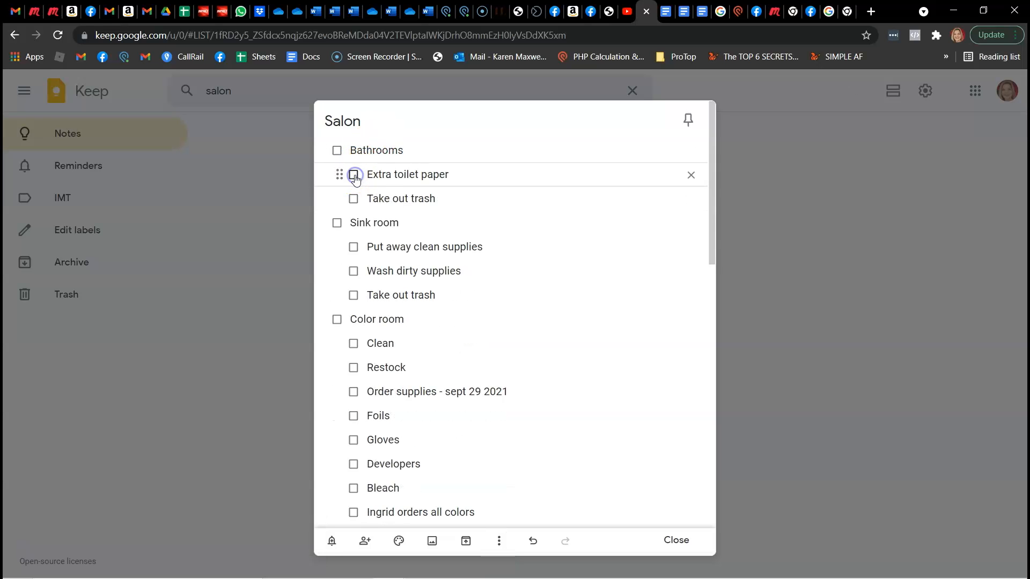
click(354, 174)
click(428, 182)
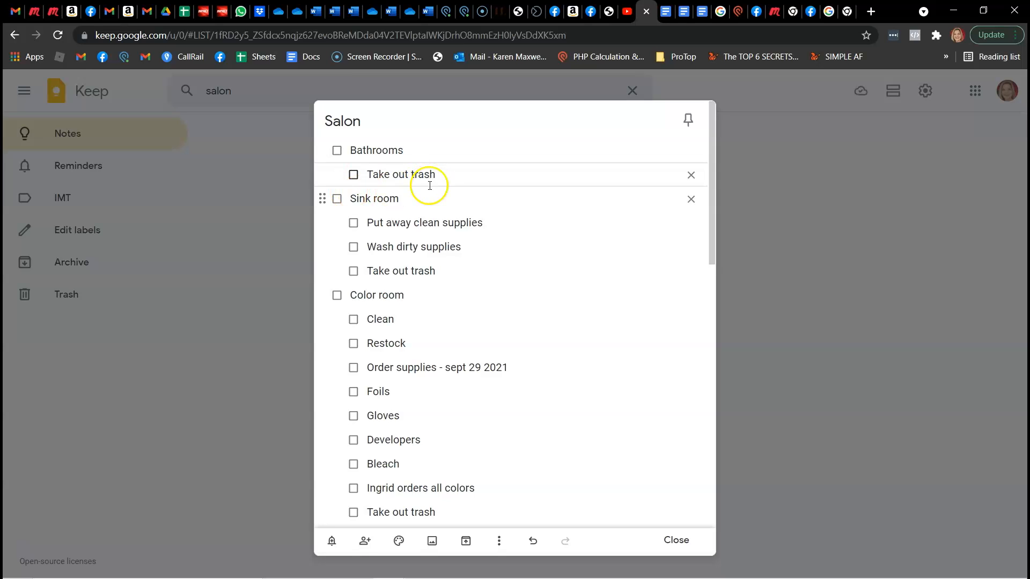
Check off "Put away clean supplies" and "Wash dirty supplies" under Sink room, leaving its trash item open
click(354, 223)
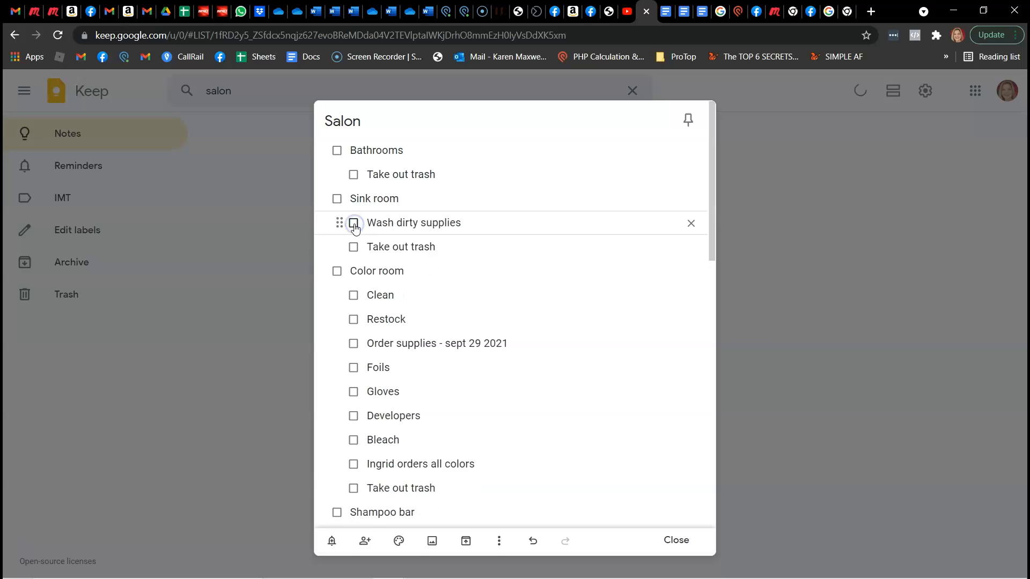
click(354, 224)
click(435, 222)
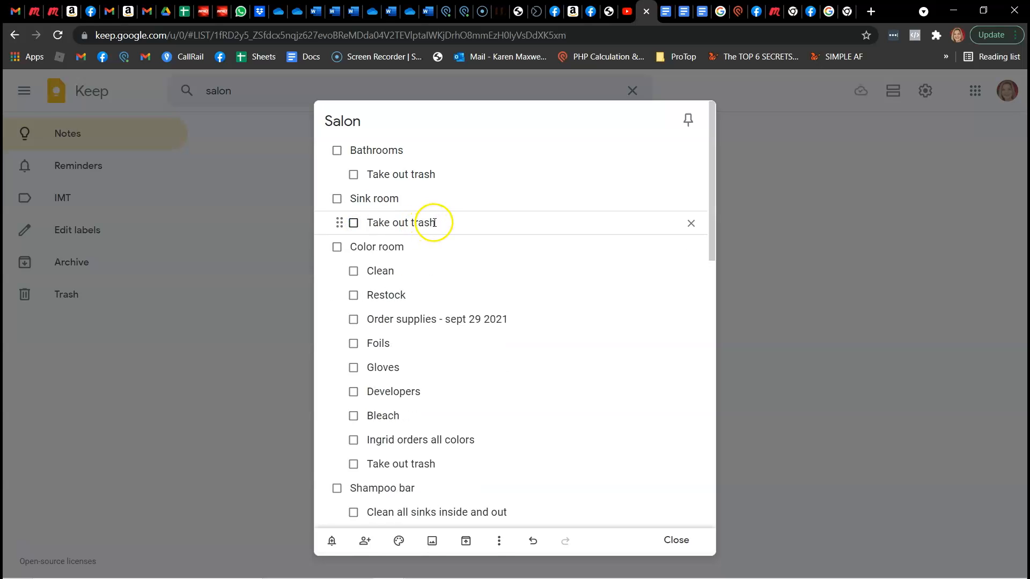
Check off the Color room items from Clean and Restock through Order supplies, Foils, Gloves, Developers and Bleach
scroll(436, 274, down, 1)
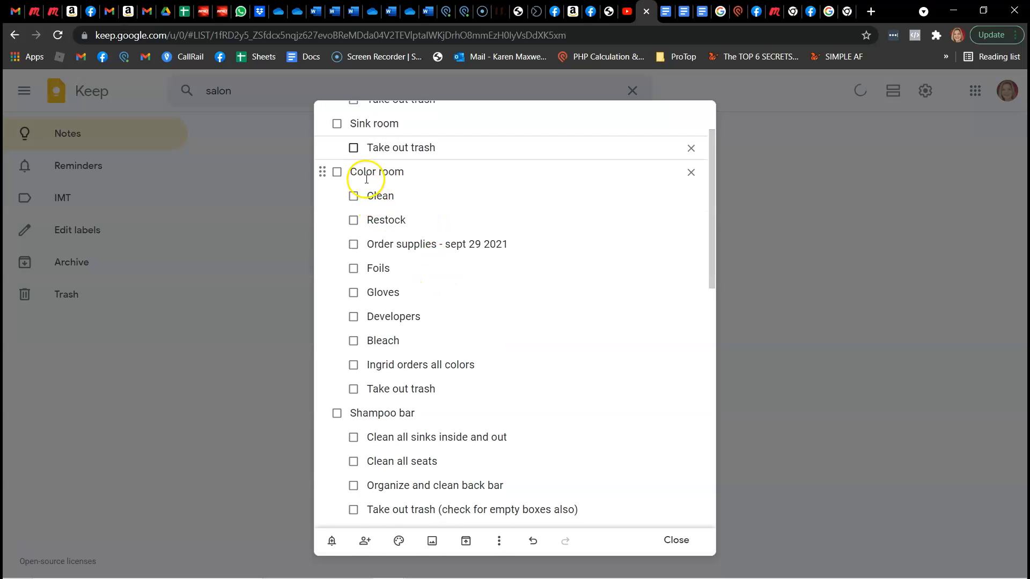
click(354, 196)
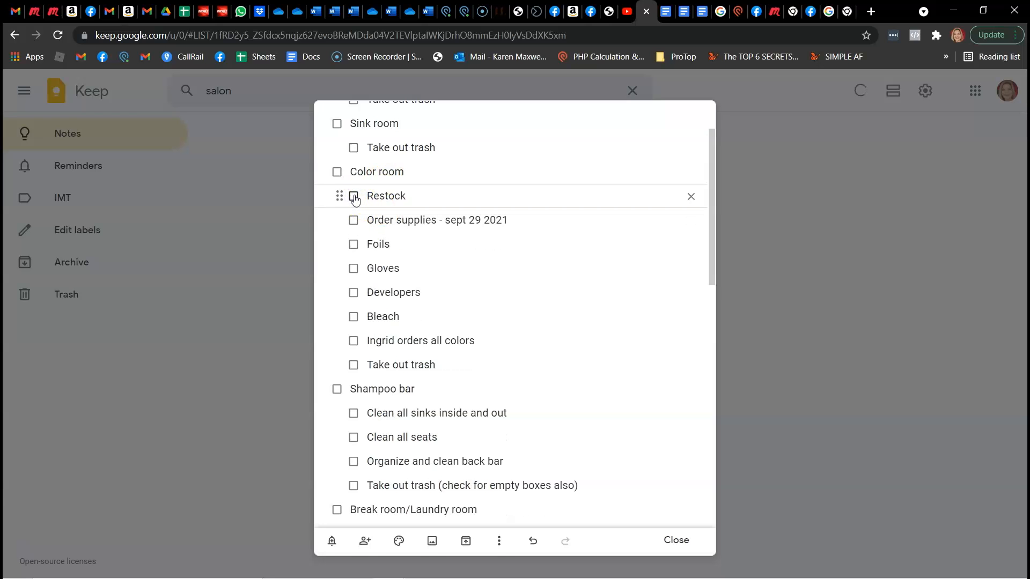
click(354, 196)
click(440, 200)
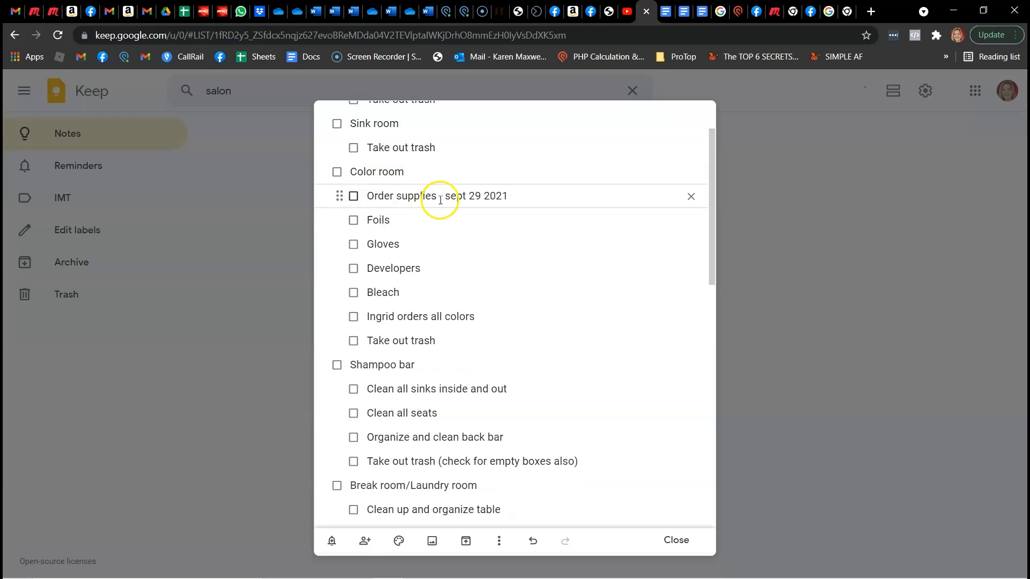
click(354, 196)
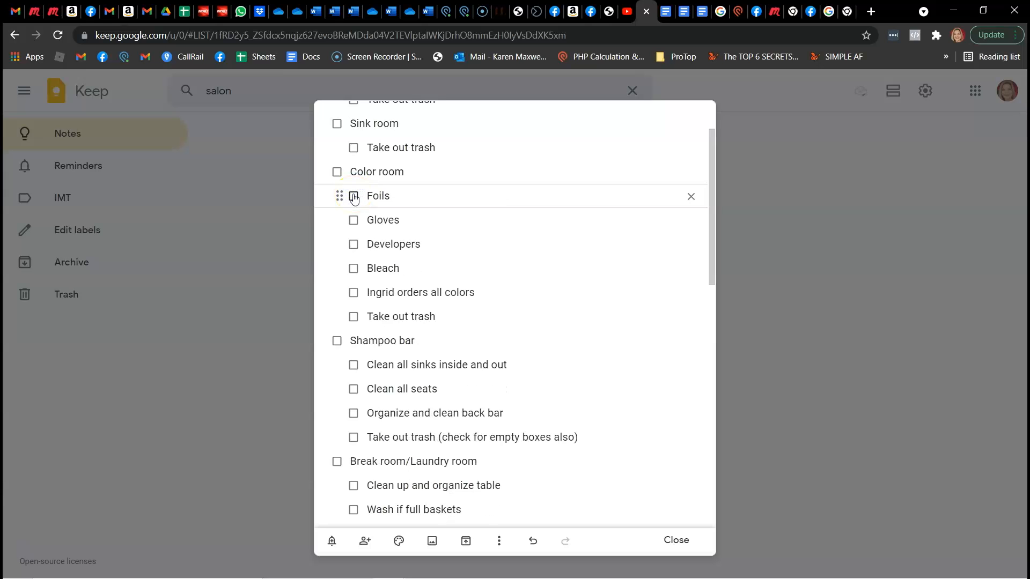
click(354, 196)
click(354, 197)
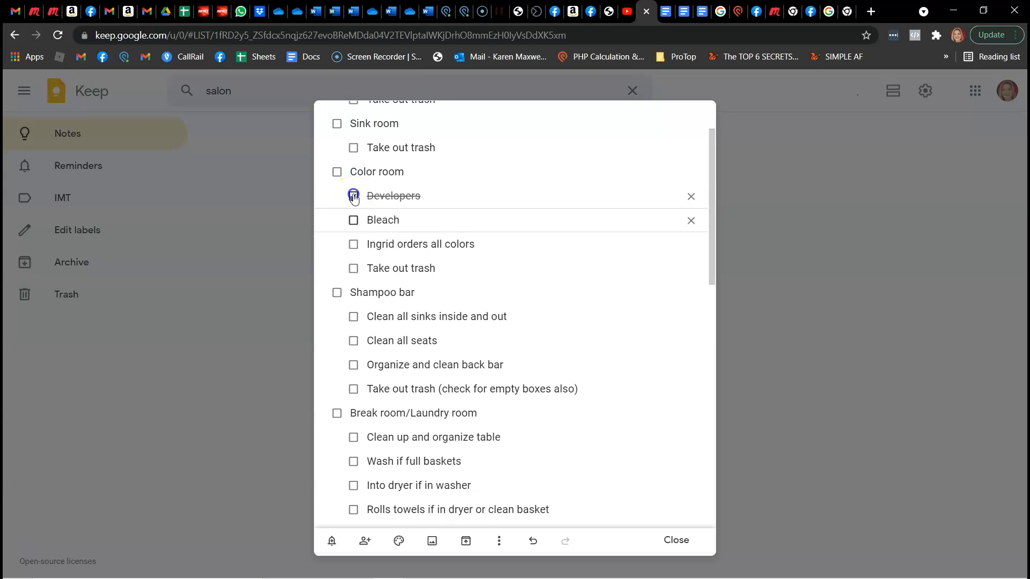
click(354, 196)
Append "- order n5" to the color ordering item under Color room
click(504, 189)
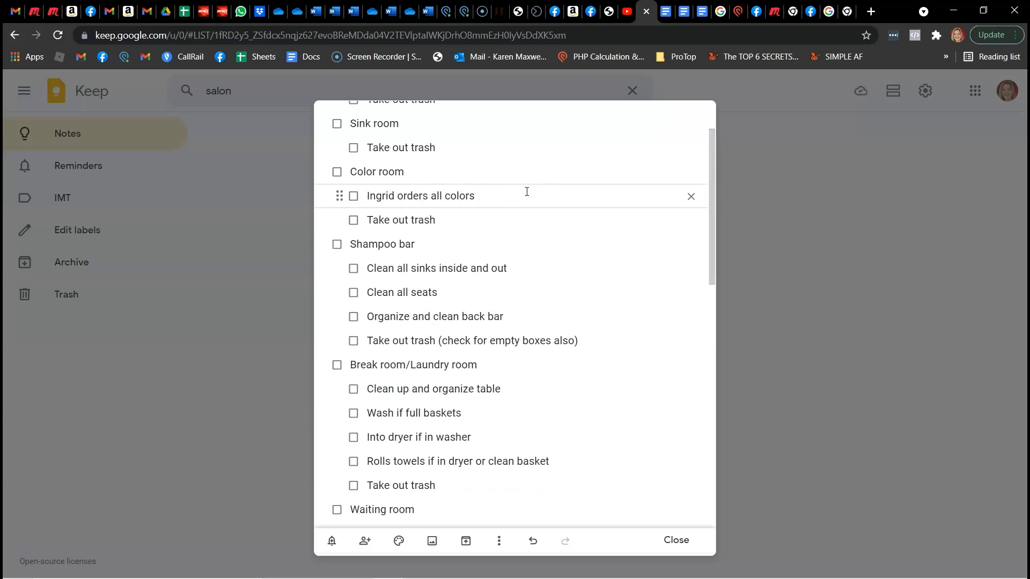
text(- order n5)
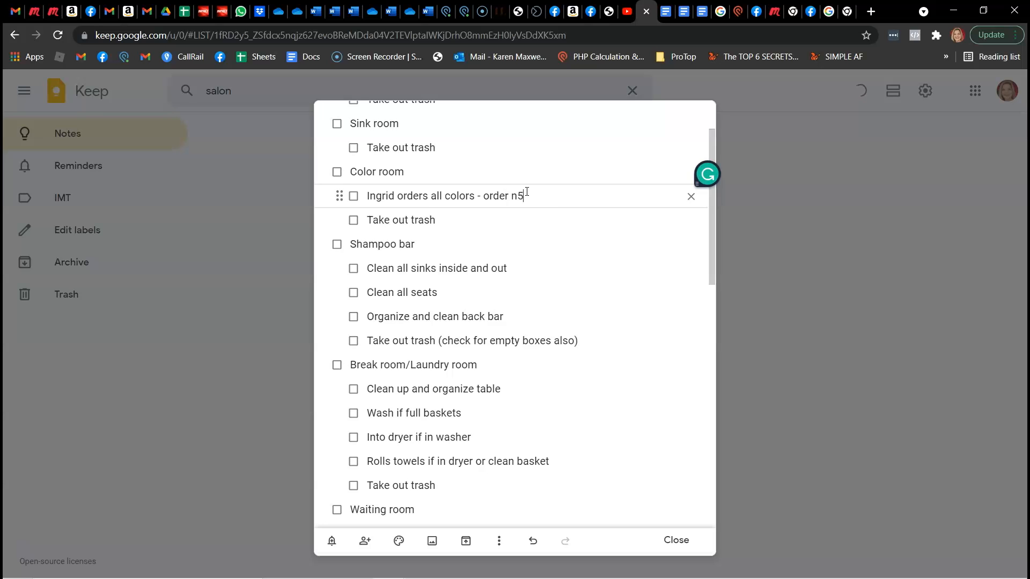
click(477, 205)
click(569, 196)
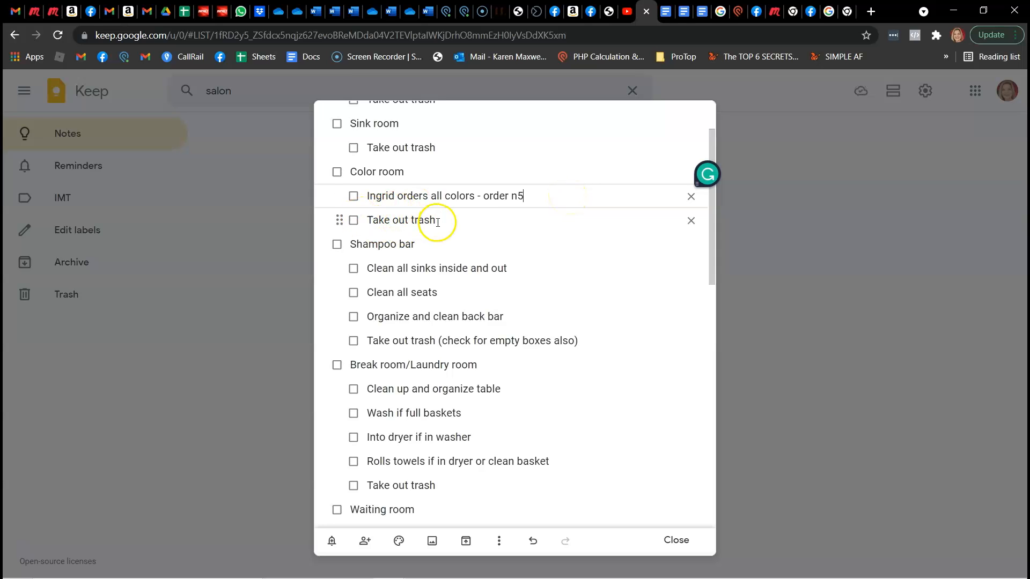
Check off the Shampoo bar items for cleaning sinks, cleaning seats and organizing the back bar, leaving the trash item open
click(354, 268)
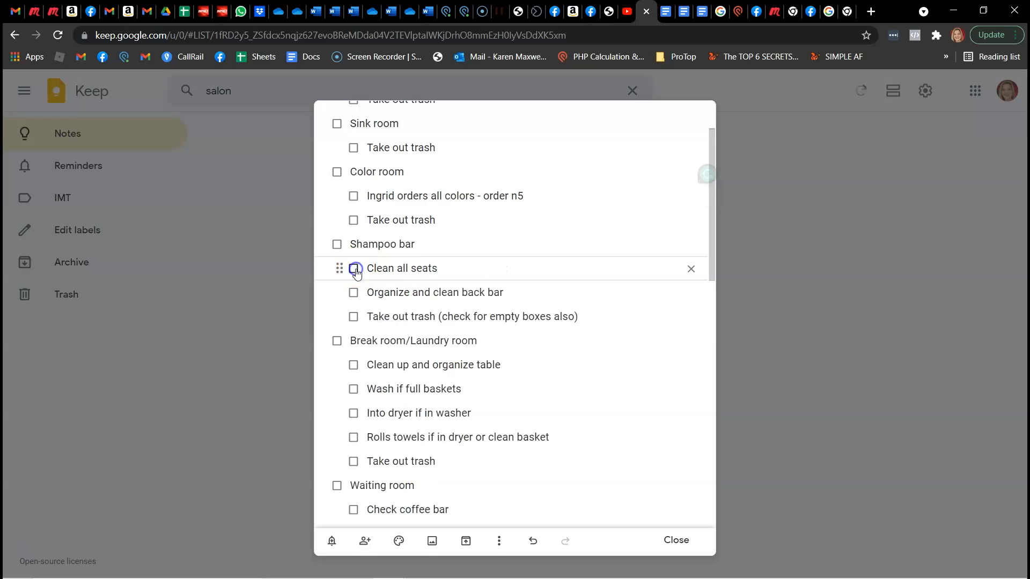
click(353, 268)
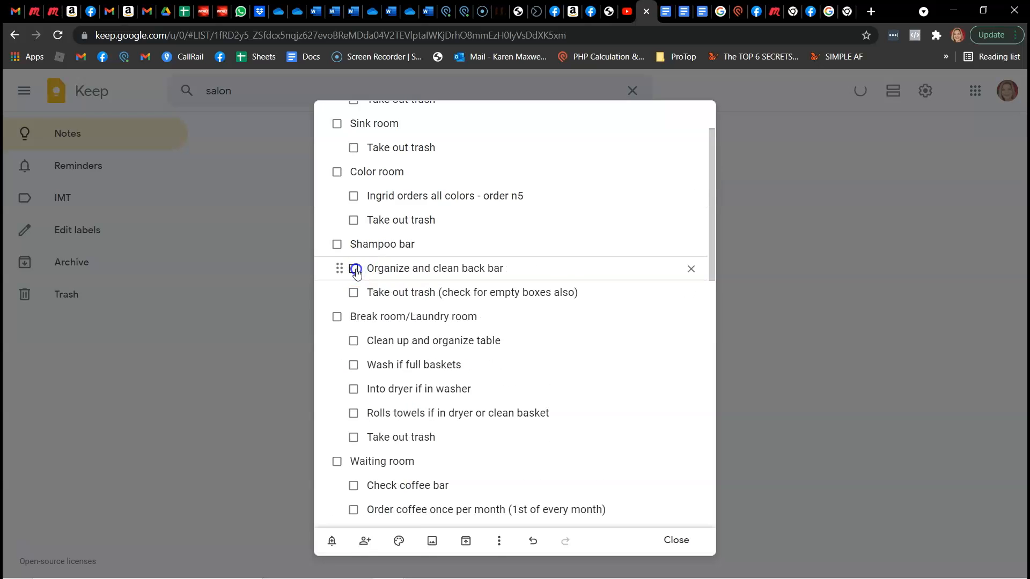
click(355, 269)
Check off the Break room/Laundry room items for the table, washing, dryer and rolling towels, leaving "Take out trash" open
click(353, 317)
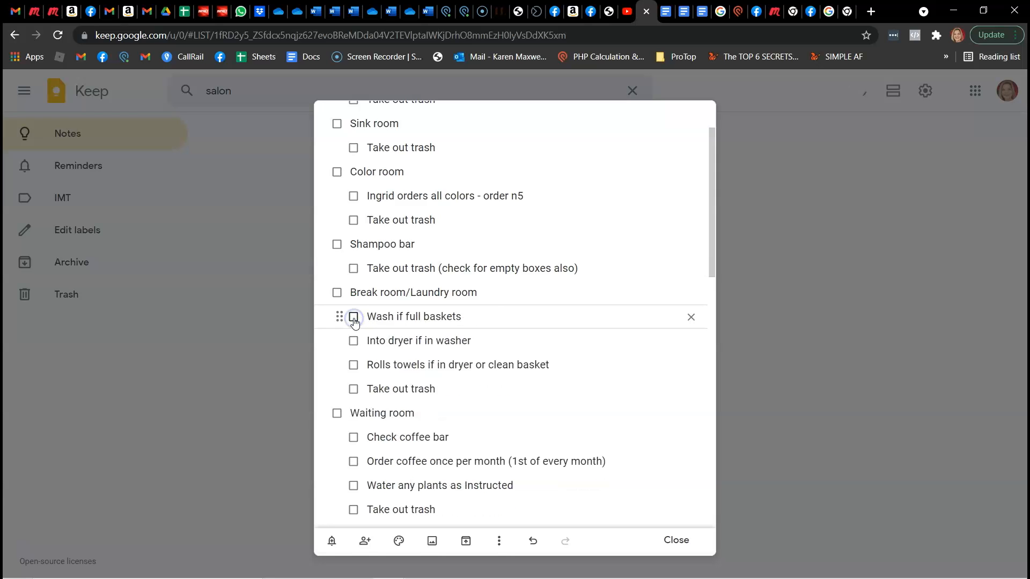
click(353, 317)
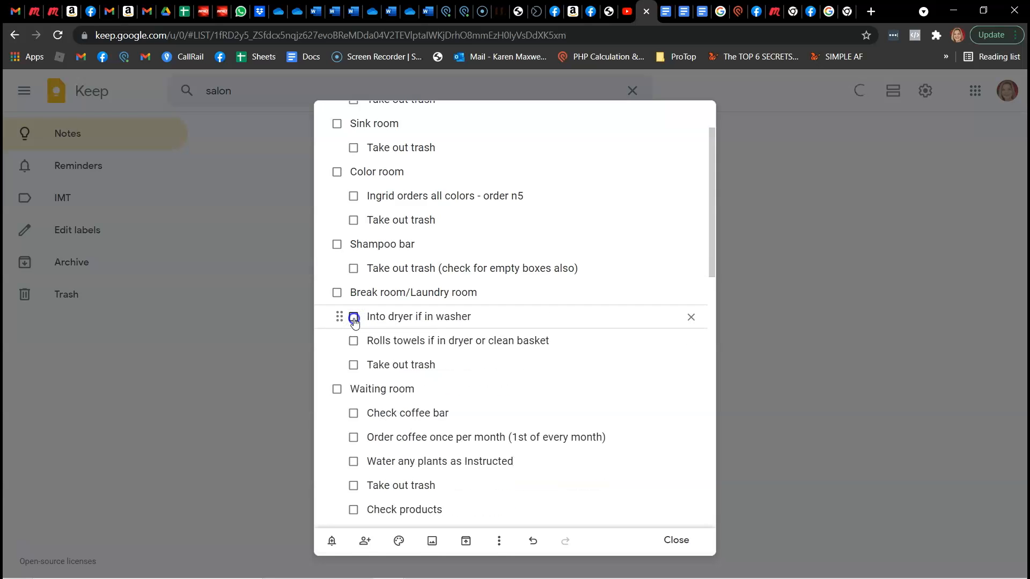
click(354, 317)
click(354, 317)
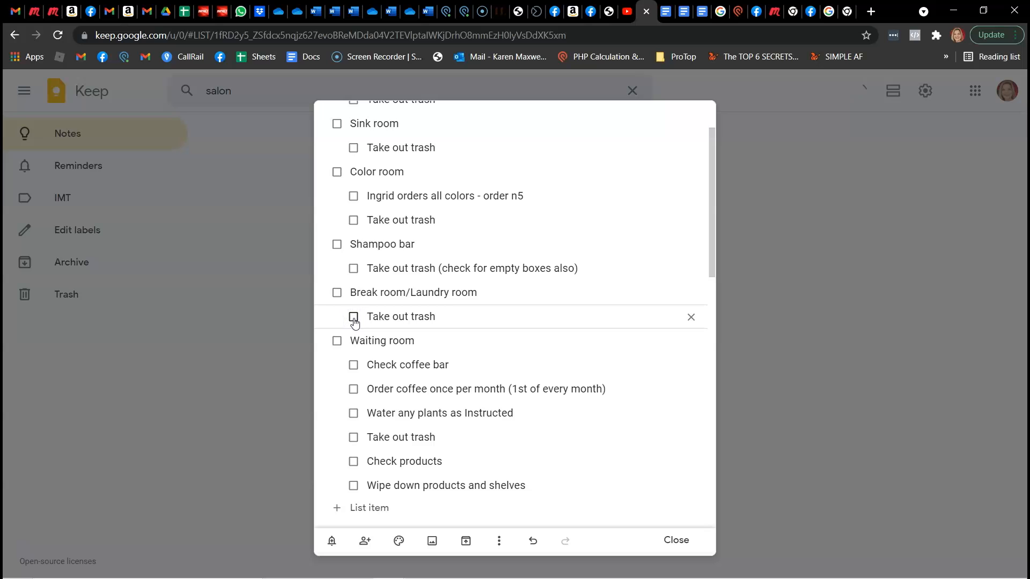
Check off the Waiting room items for the coffee bar, the monthly coffee order, watering plants and taking out trash
click(353, 366)
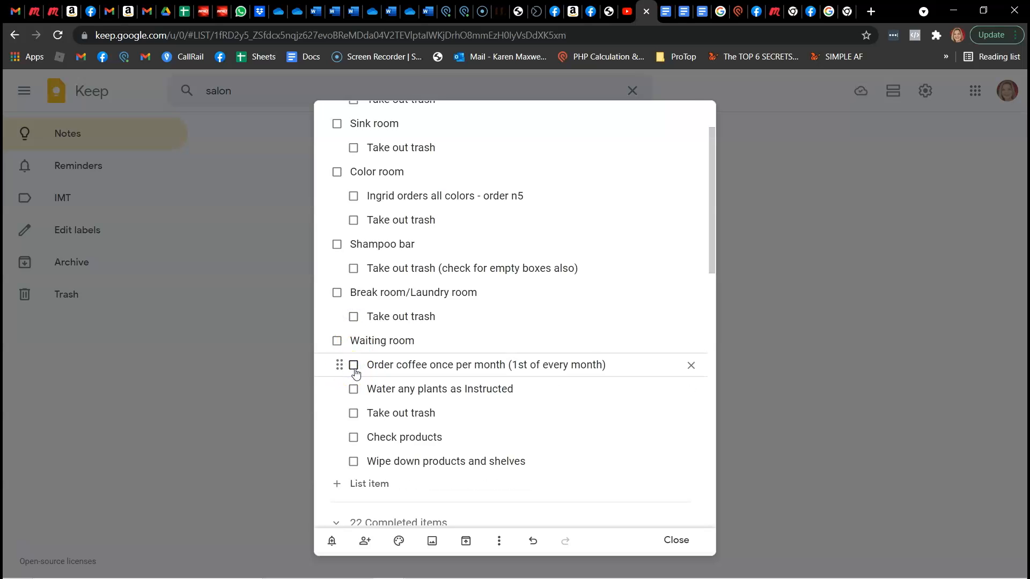
click(353, 365)
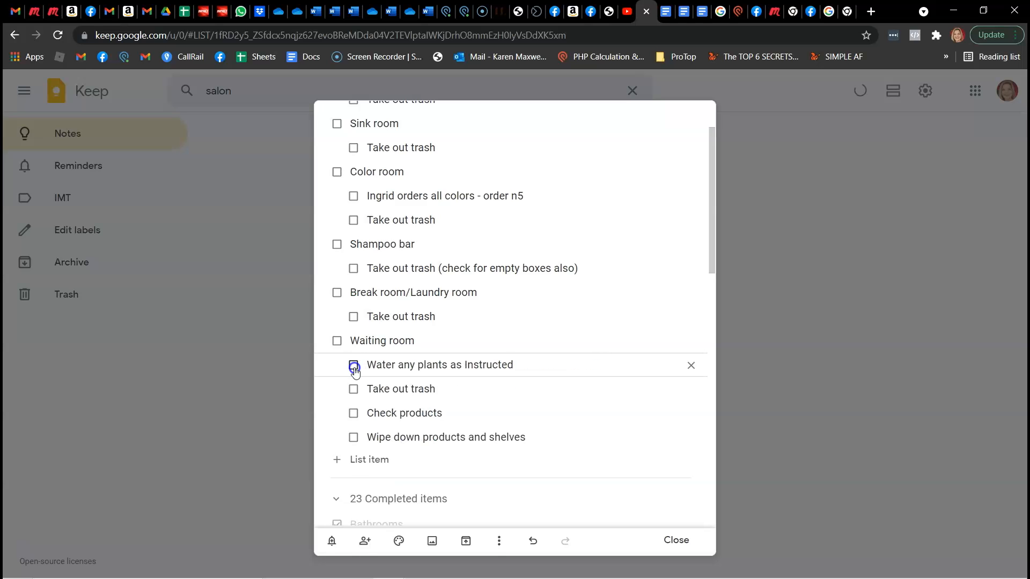
click(354, 366)
click(354, 368)
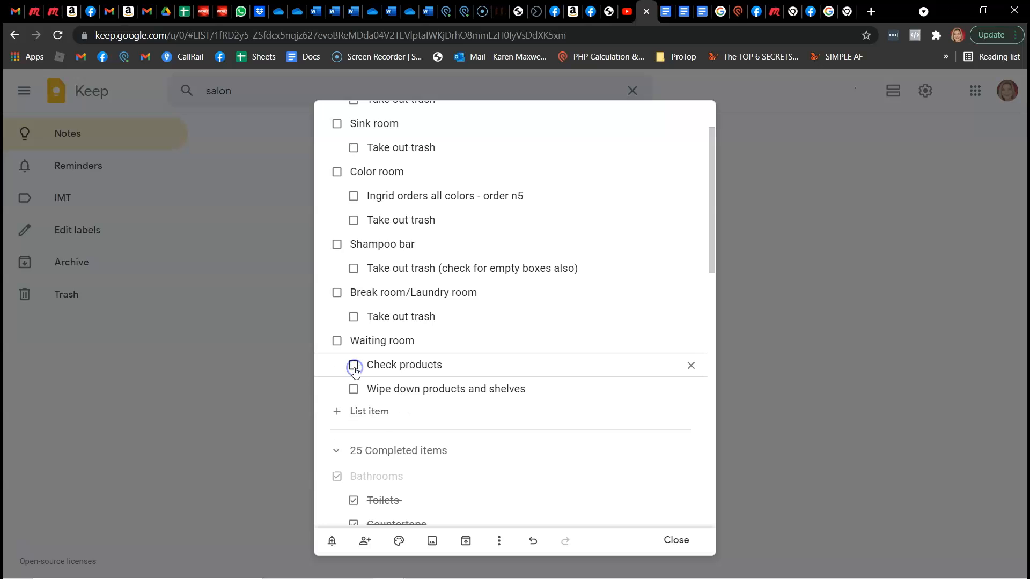
Reopen the Waiting room's "Take out trash" item and check off "Check products" and "Wipe down products and shelves"
scroll(373, 426, down, 12)
scroll(372, 427, down, 2)
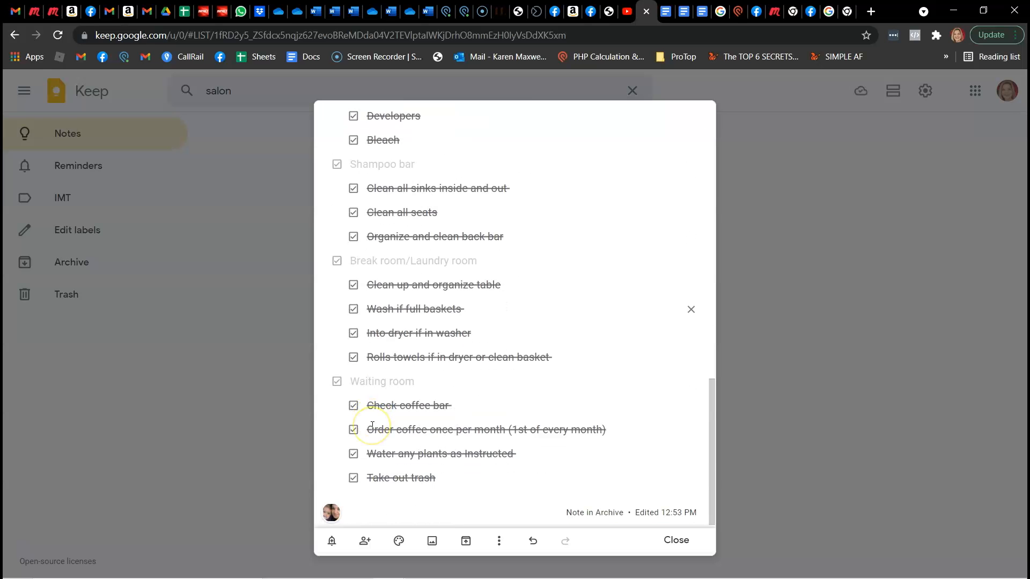
click(354, 479)
scroll(355, 432, up, 15)
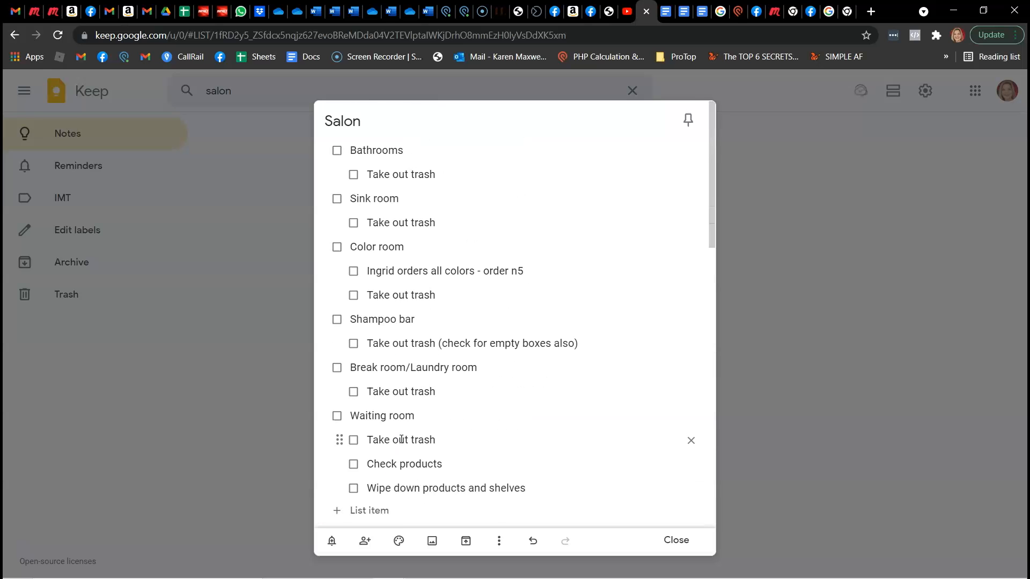
scroll(401, 440, down, 2)
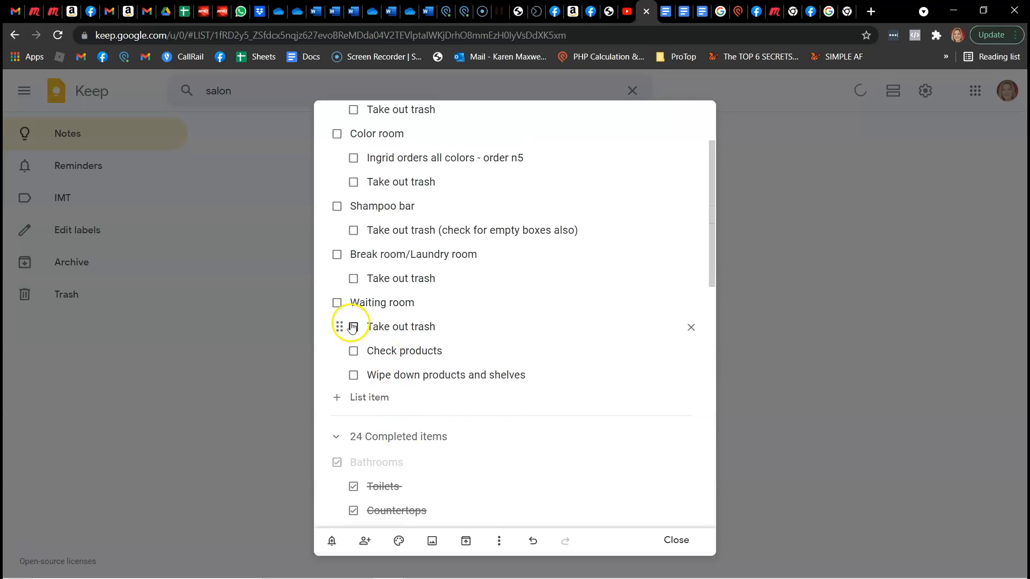
click(353, 351)
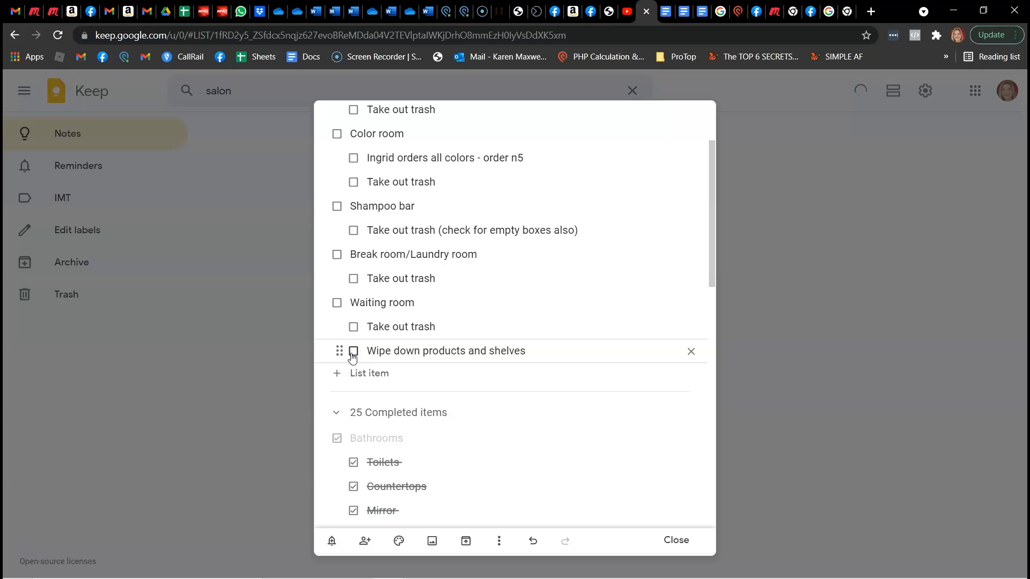
click(353, 352)
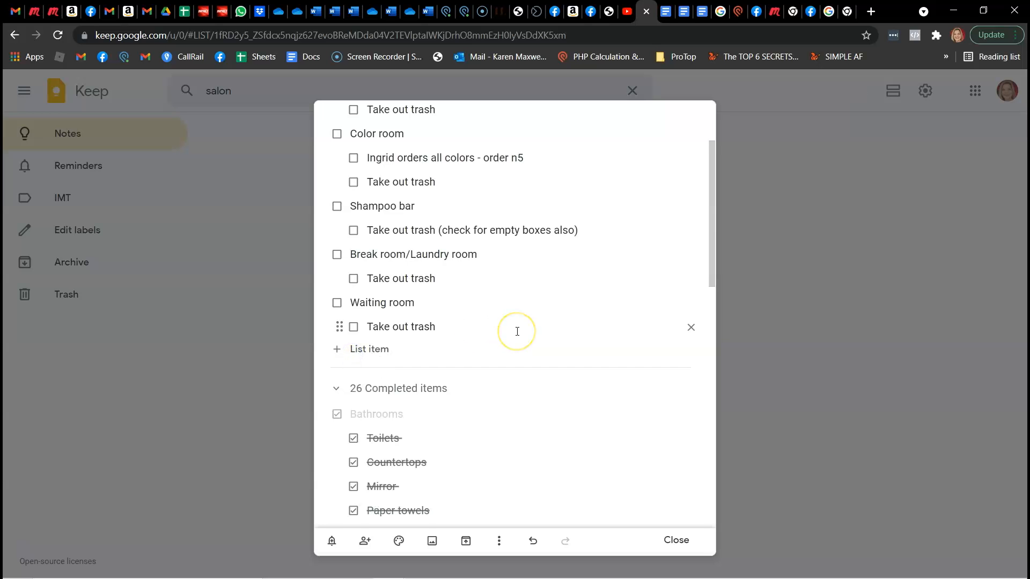
Check off every remaining room and trash item in the Salon checklist, leaving only the color ordering item under Color room open
scroll(517, 333, up, 2)
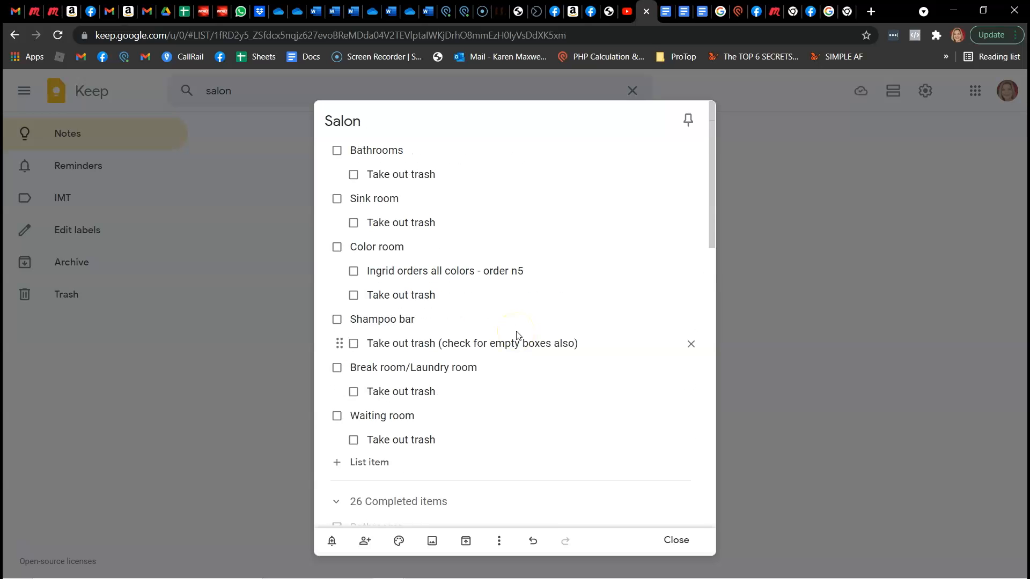
click(337, 151)
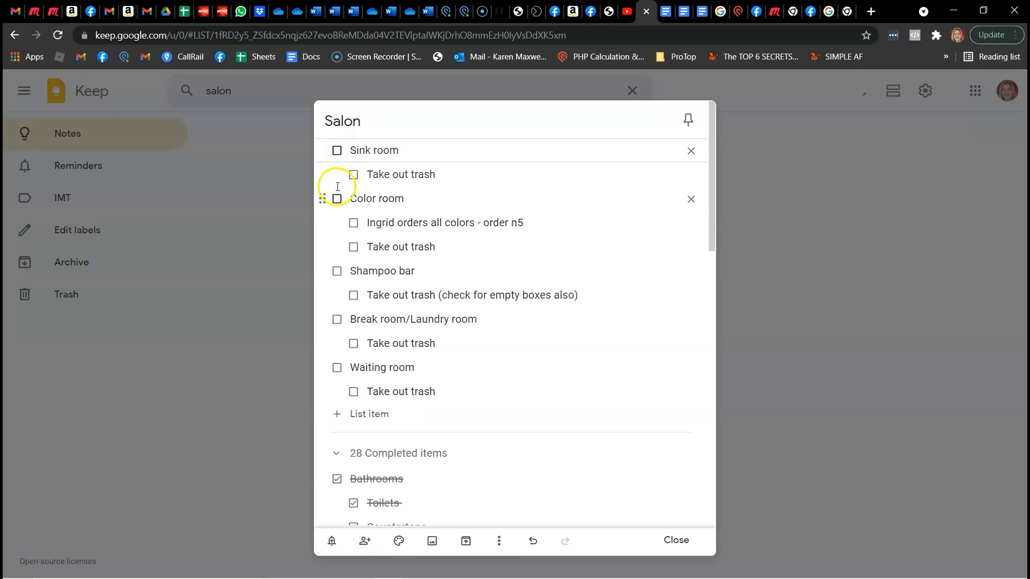
click(337, 152)
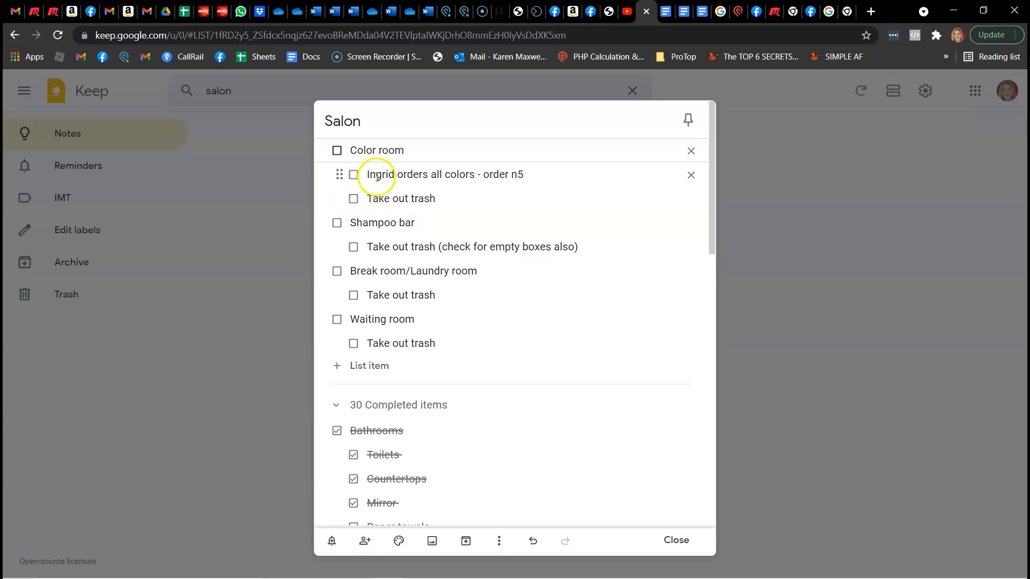
click(353, 199)
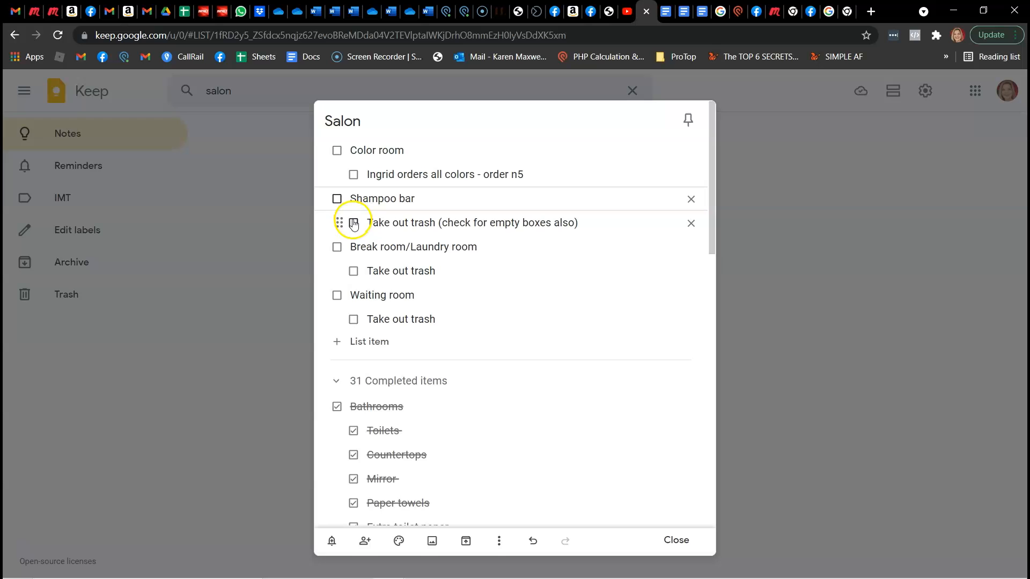
click(337, 199)
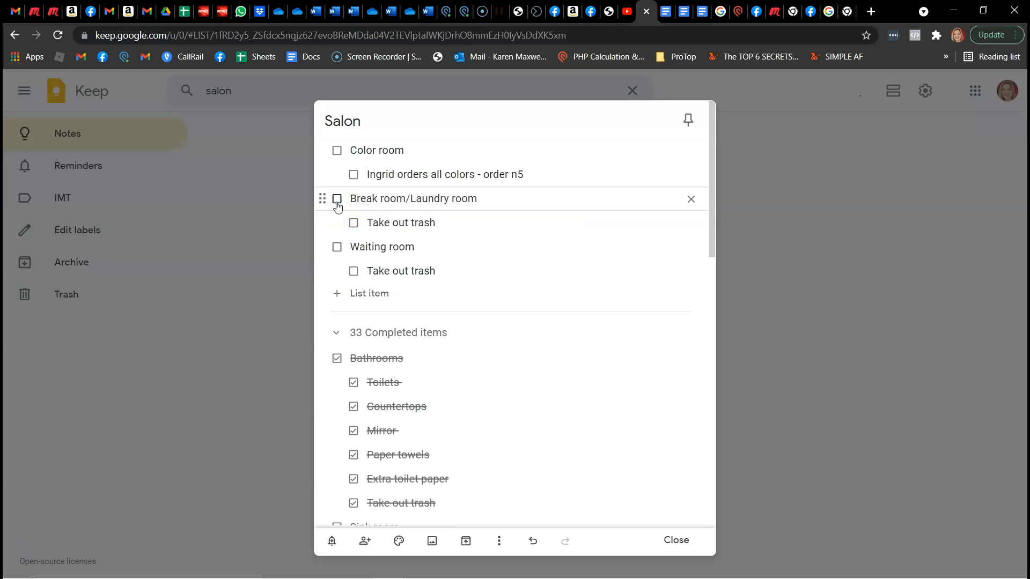
click(337, 199)
click(337, 199)
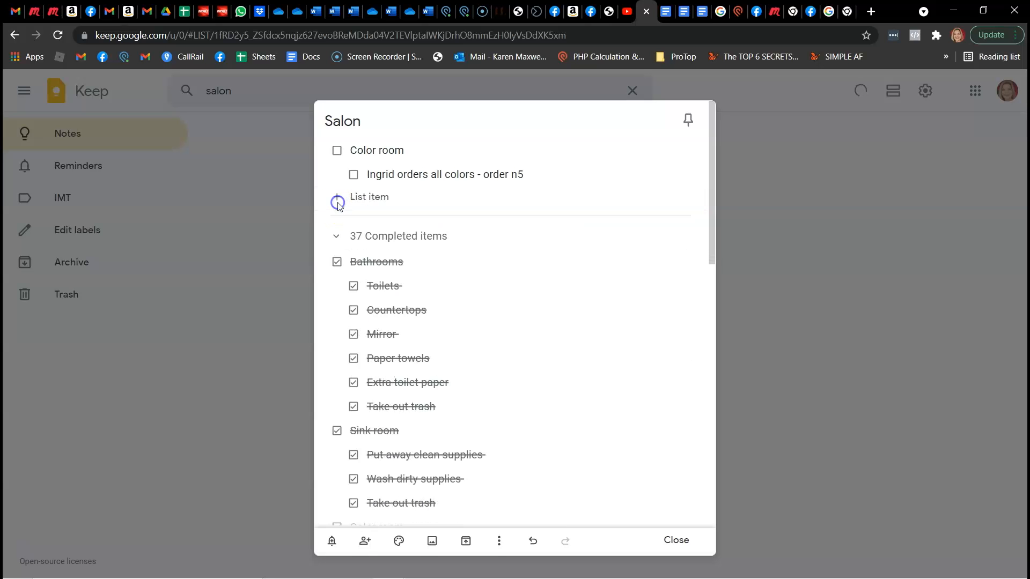
Review the completed items and uncheck all items in the Salon checklist to reset it
scroll(515, 345, down, 12)
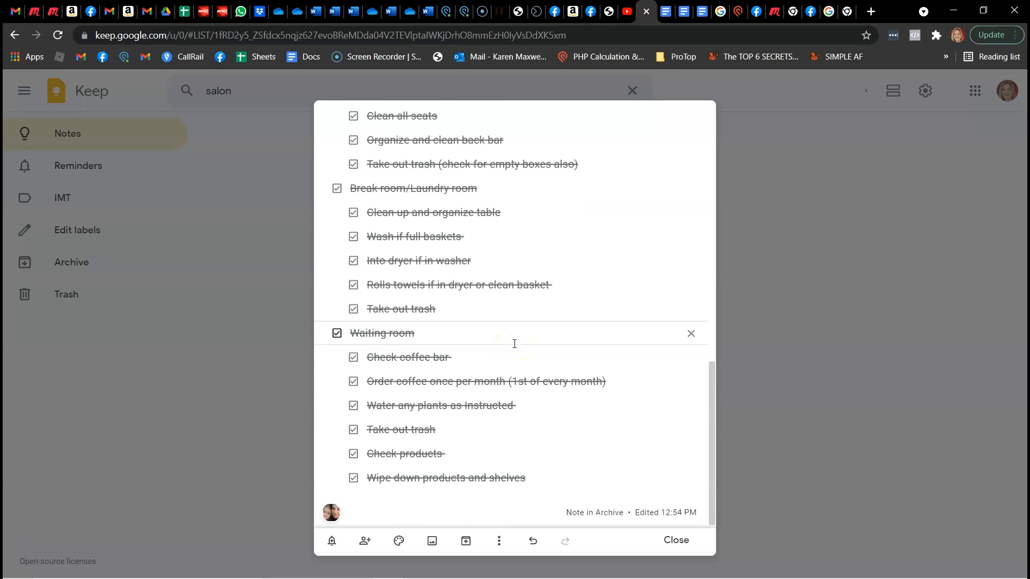
scroll(515, 344, up, 12)
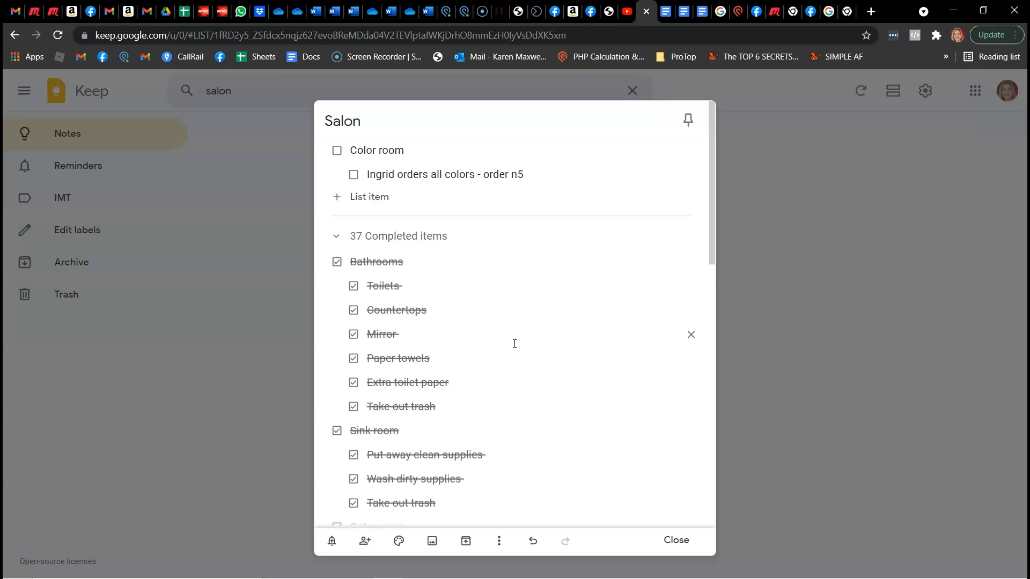
click(499, 540)
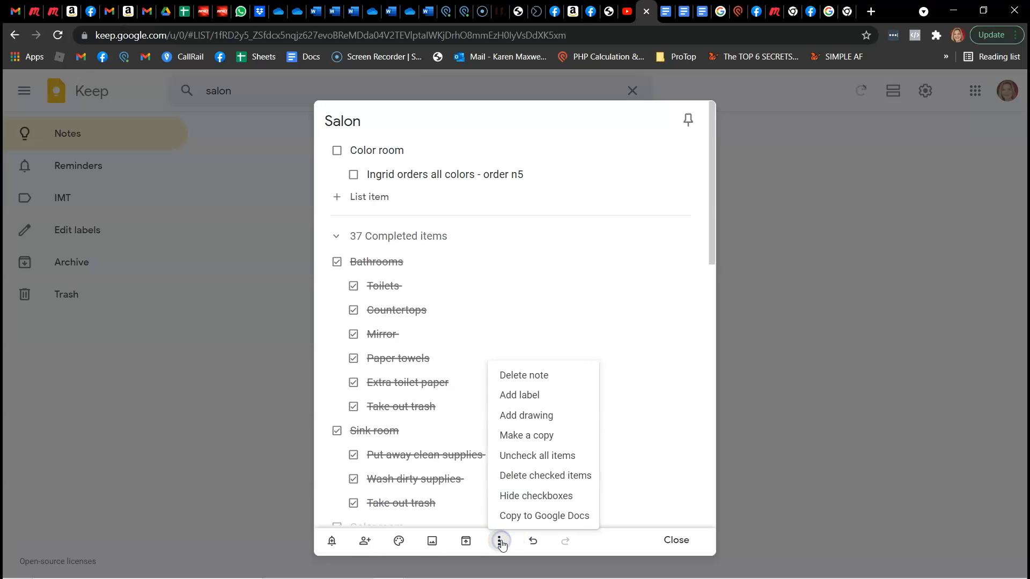
click(525, 455)
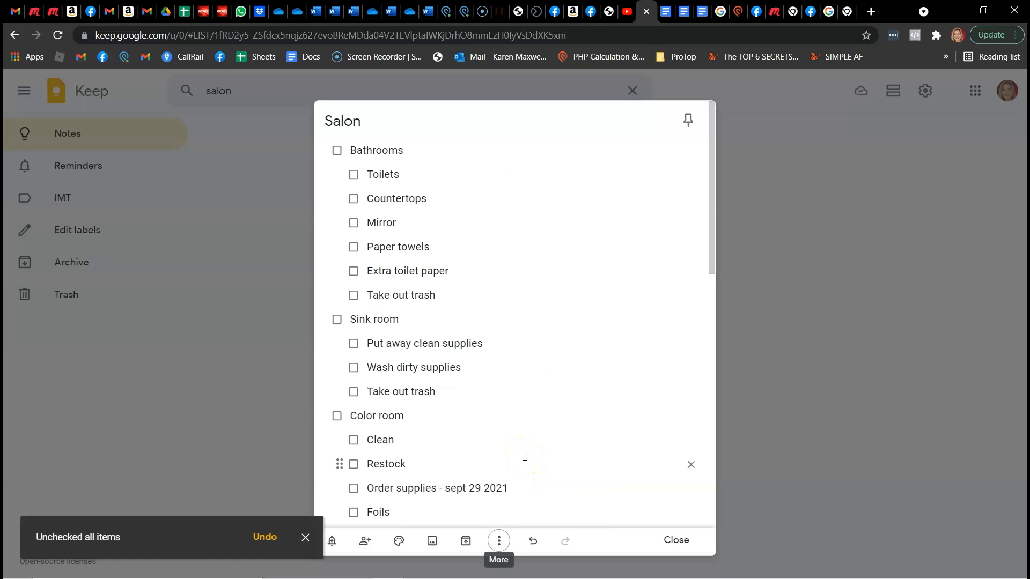
Remove the date from "Order supplies" and the "- order n5" note from the color ordering item under Color room
click(517, 487)
key(BackSpace)
key(BackSpace)
key(BackSpace)
key(BackSpace)
key(BackSpace)
key(BackSpace)
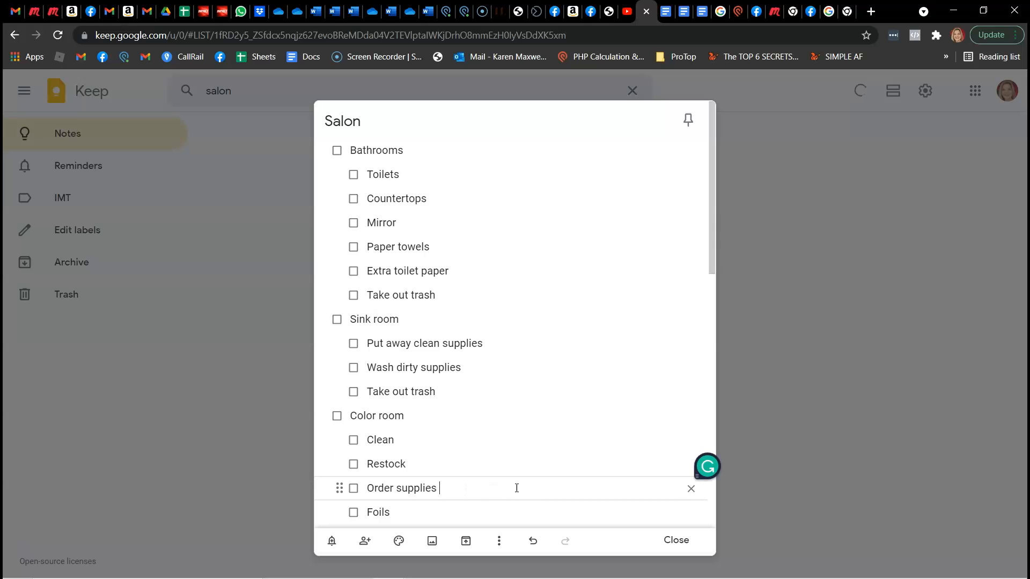
scroll(517, 488, down, 6)
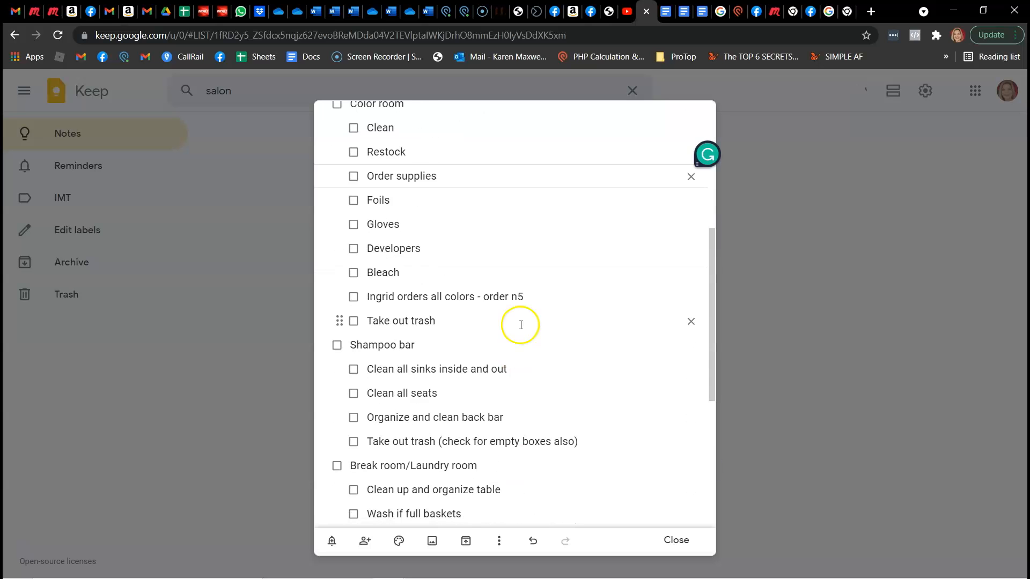
click(533, 288)
key(BackSpace)
key(BackSpace)
key(BackSpace)
key(BackSpace)
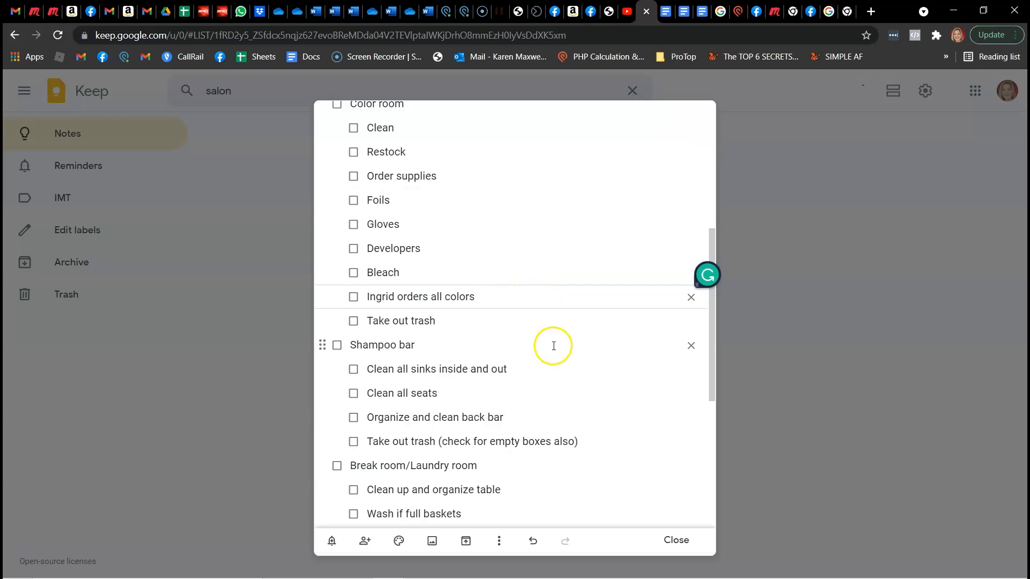
Share the Salon note with an additional collaborator by entering their e-mail, save the sharing and close the note
scroll(580, 437, down, 2)
scroll(581, 440, down, 3)
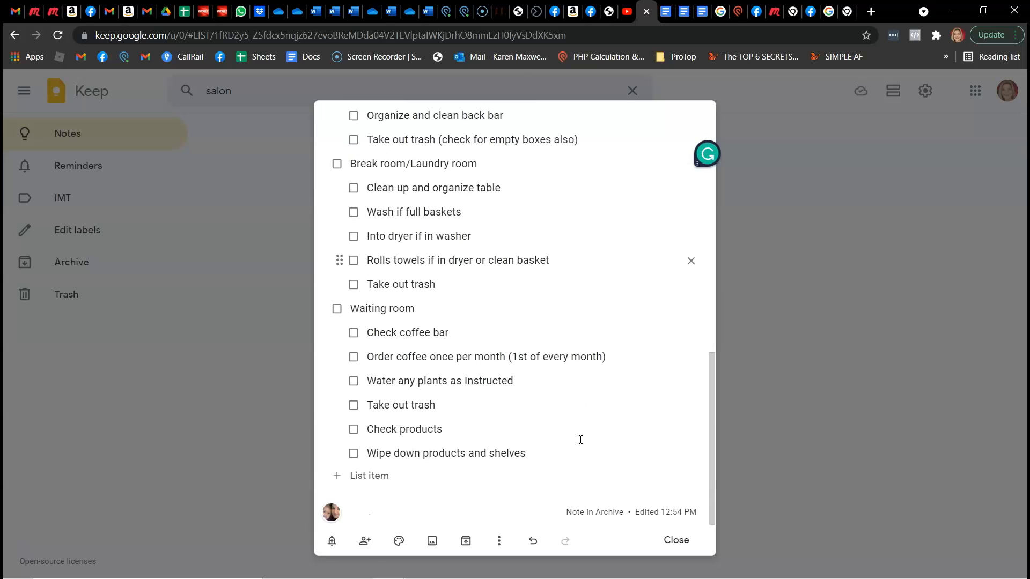
click(364, 542)
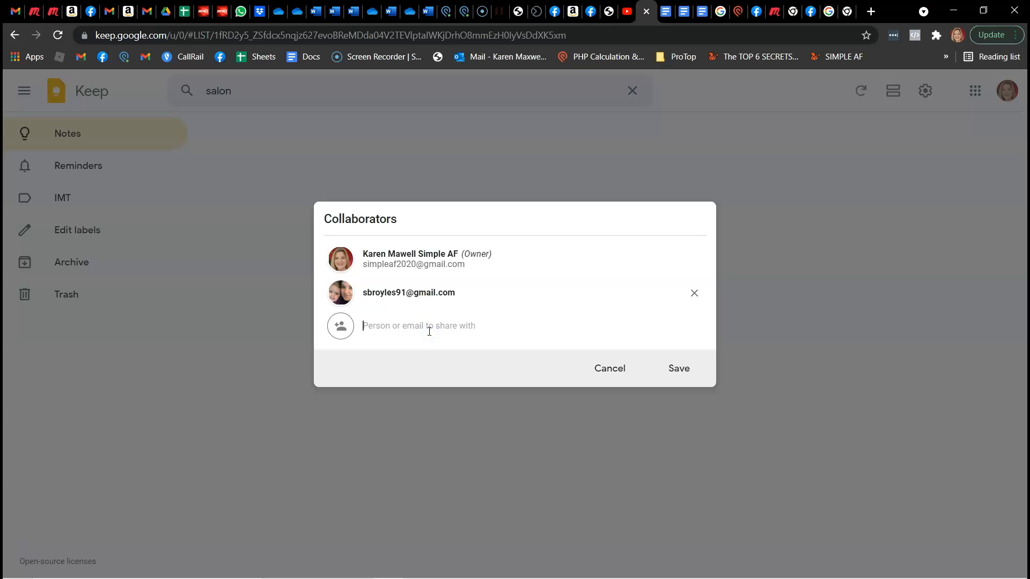
text(kmax)
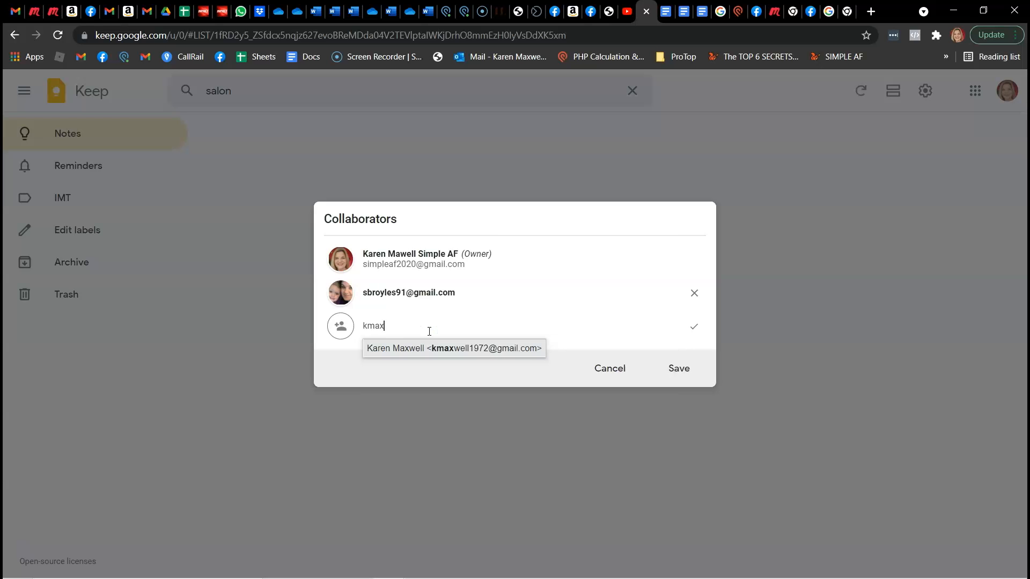
click(429, 349)
click(694, 373)
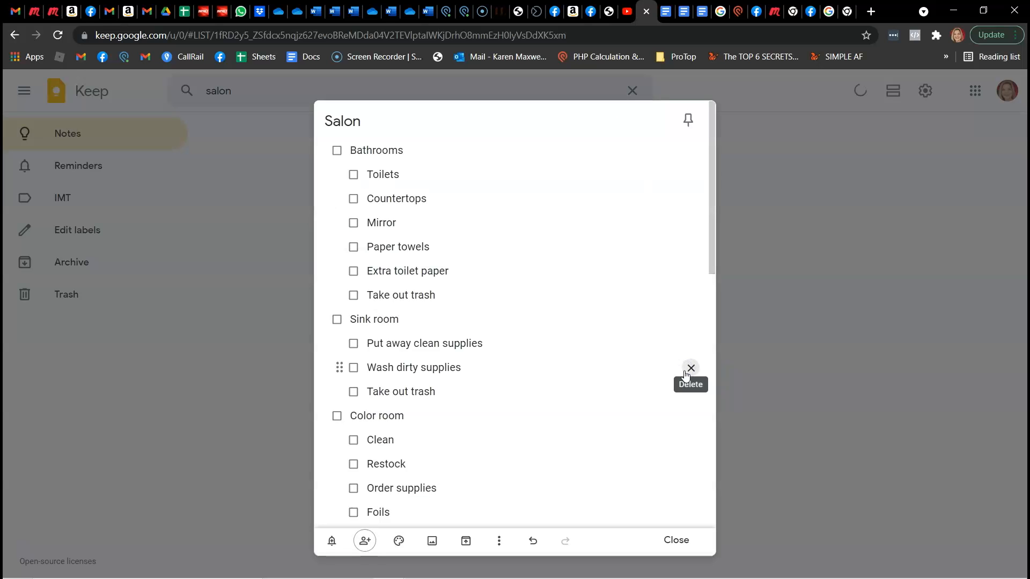
click(674, 543)
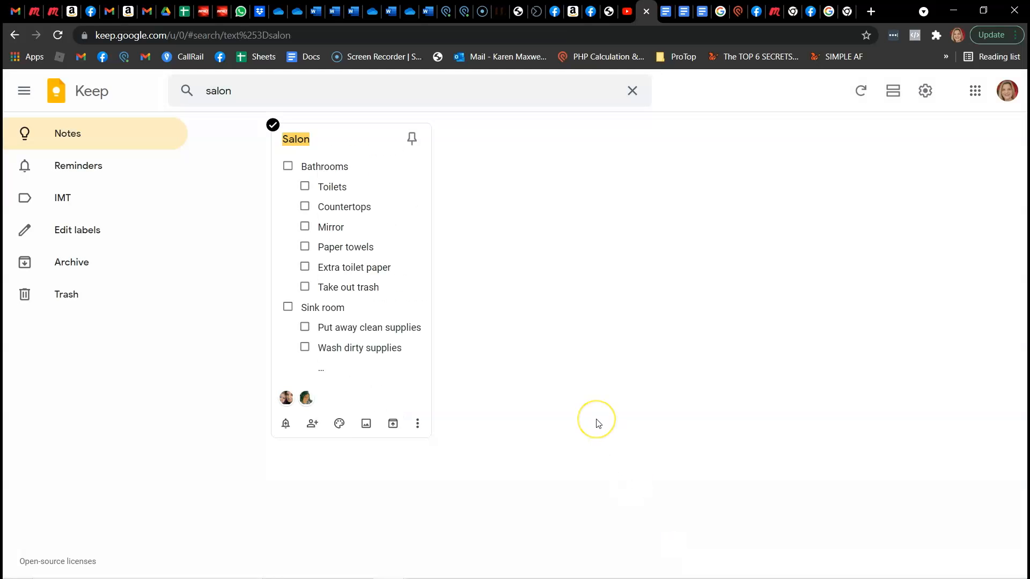
Unarchive the Salon note by pinning it, return to all notes, and unpin it there
click(411, 140)
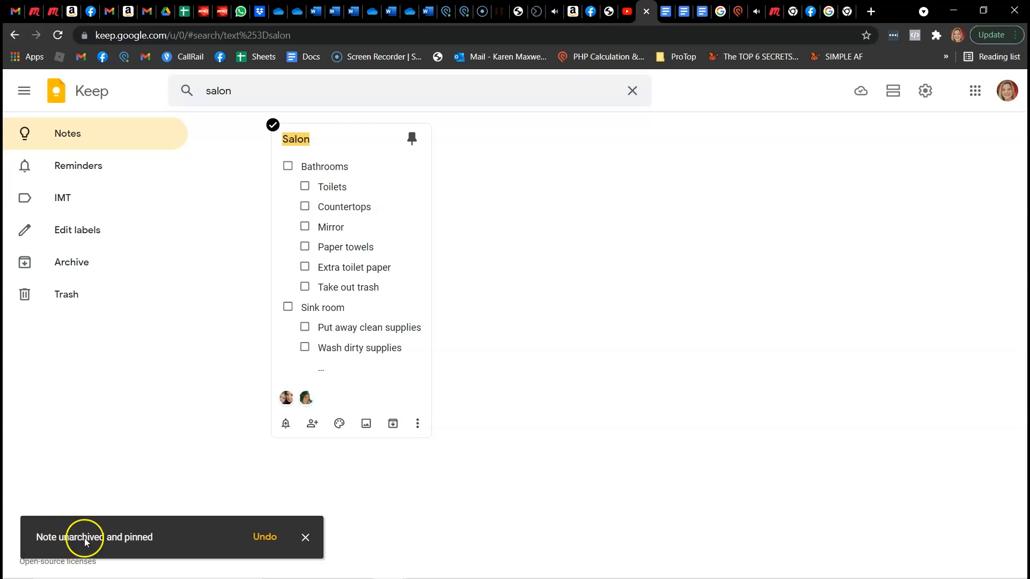
click(306, 538)
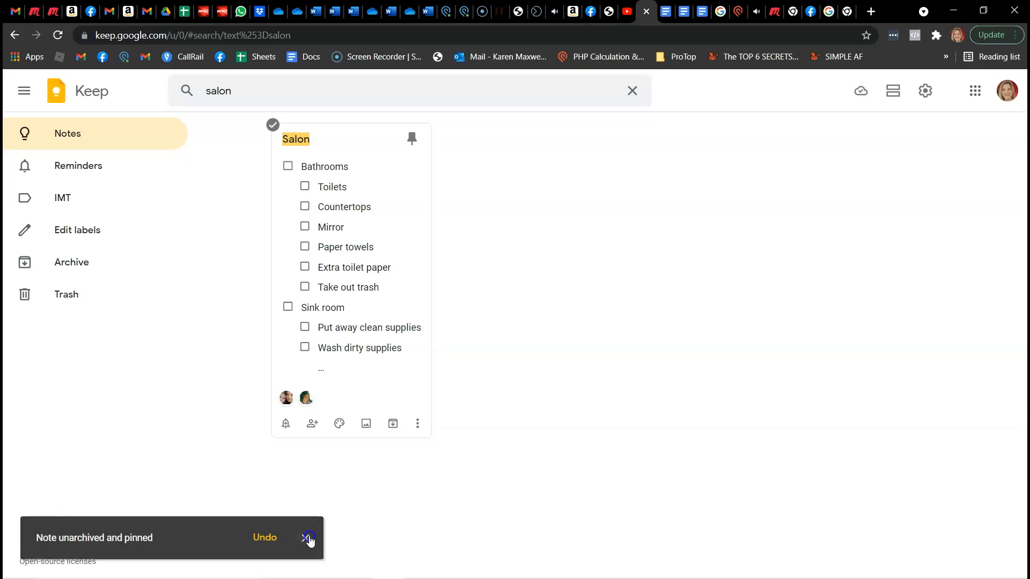
click(73, 136)
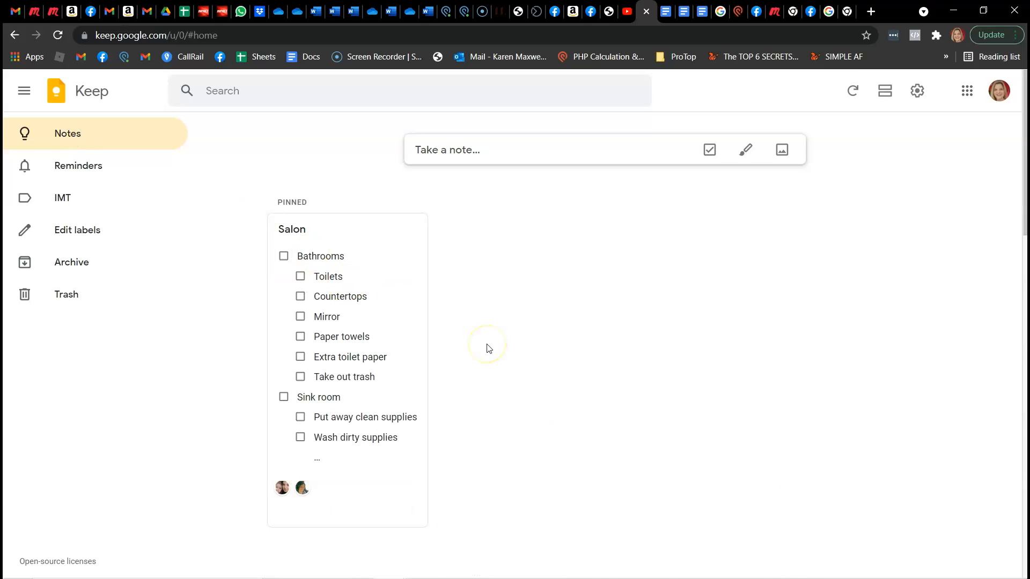
click(407, 229)
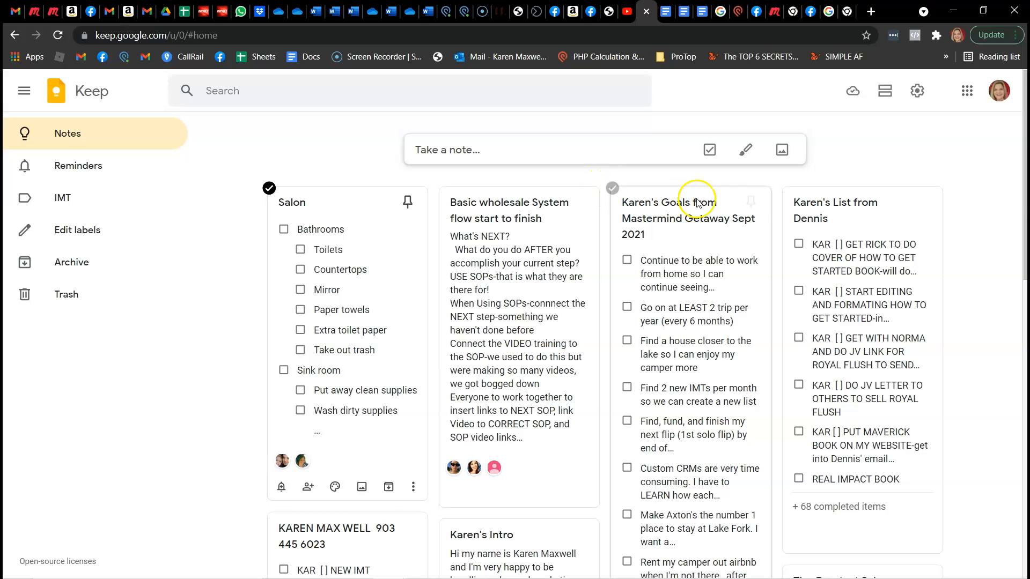
Pin the goals note from the Mastermind Getaway Sept 2021 and the task list from Dennis's business assignments with 68 completed items
click(753, 208)
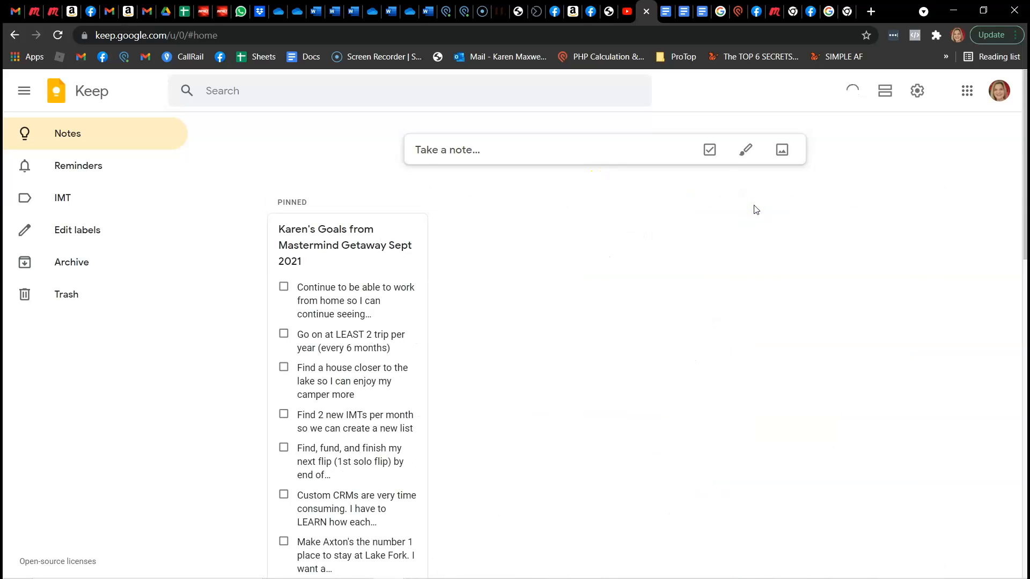
scroll(544, 485, down, 8)
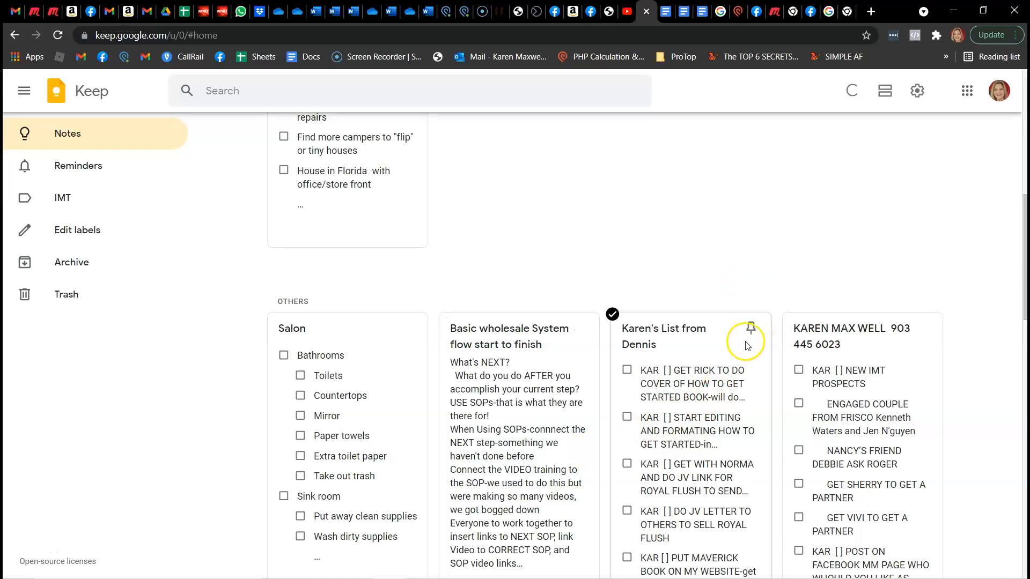
click(751, 328)
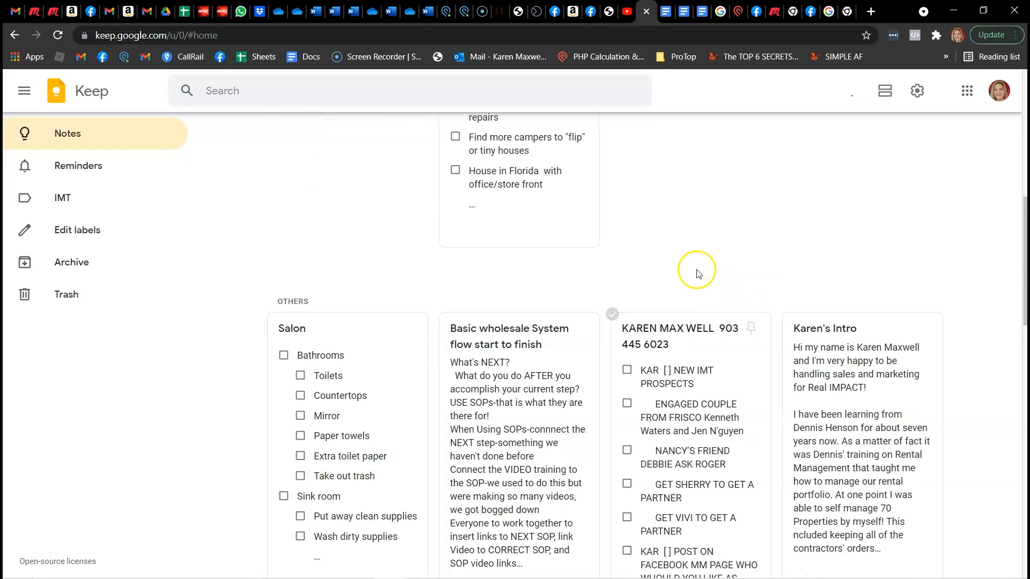
Pin the list note dated July 23 2021 and go back toward the pinned notes
scroll(697, 273, up, 8)
scroll(697, 273, down, 8)
scroll(698, 274, down, 5)
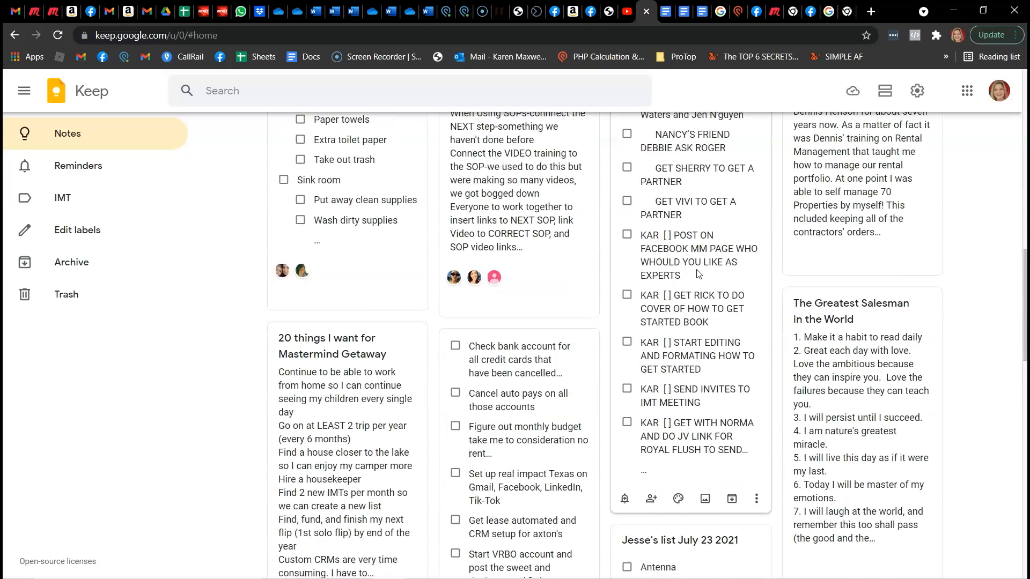
scroll(699, 274, down, 4)
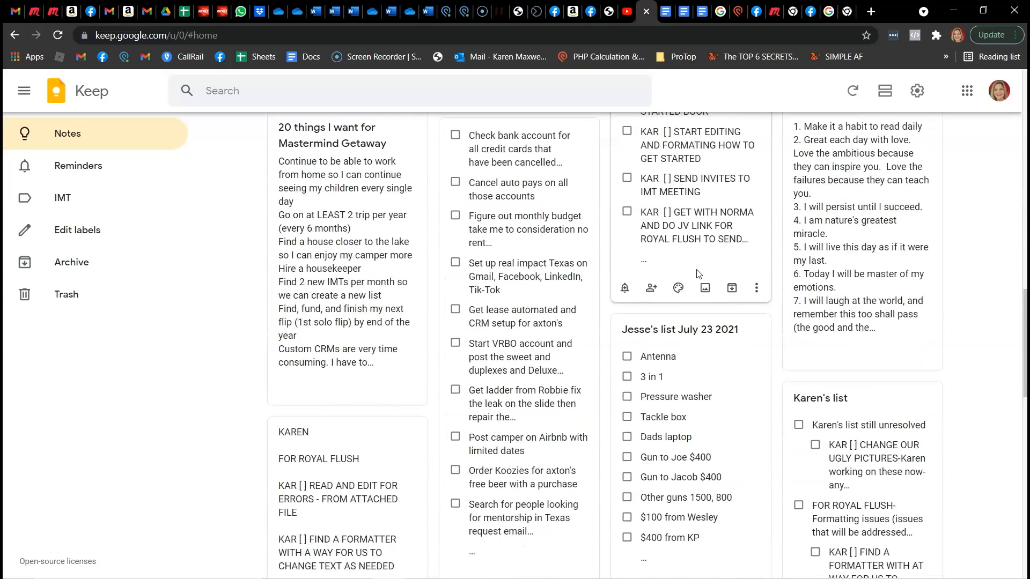
scroll(697, 274, down, 4)
scroll(698, 273, up, 3)
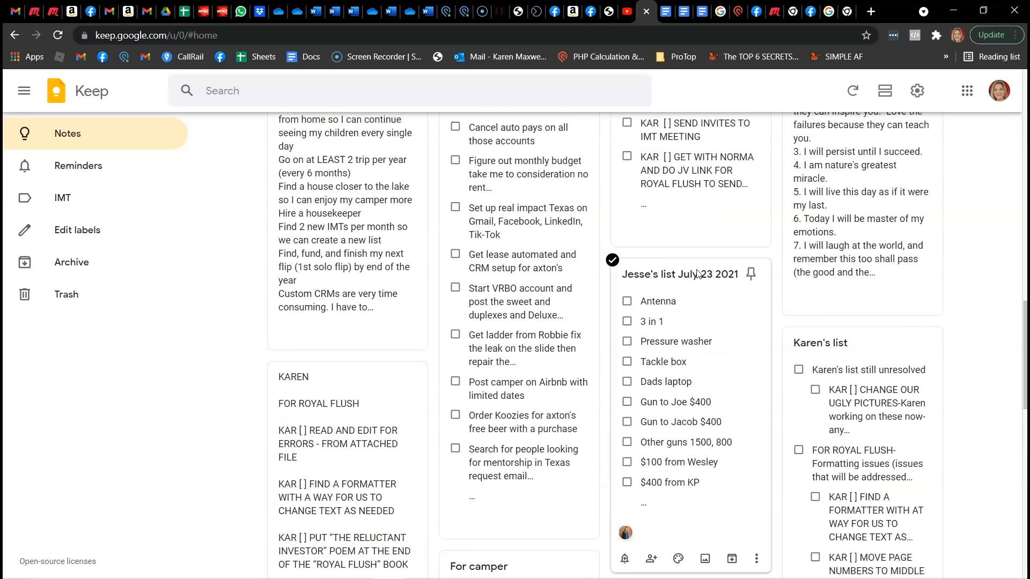
click(751, 275)
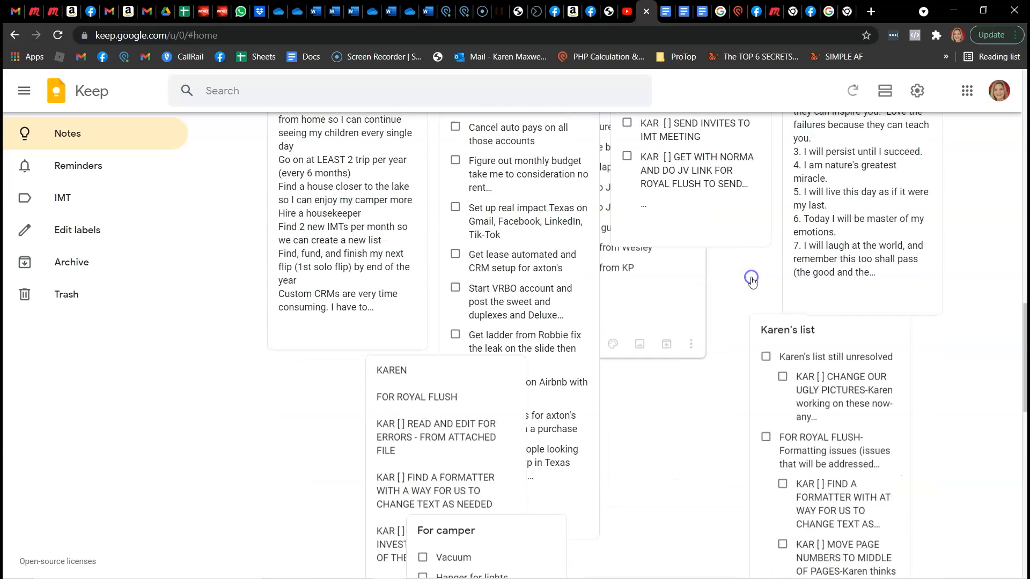
scroll(753, 283, up, 15)
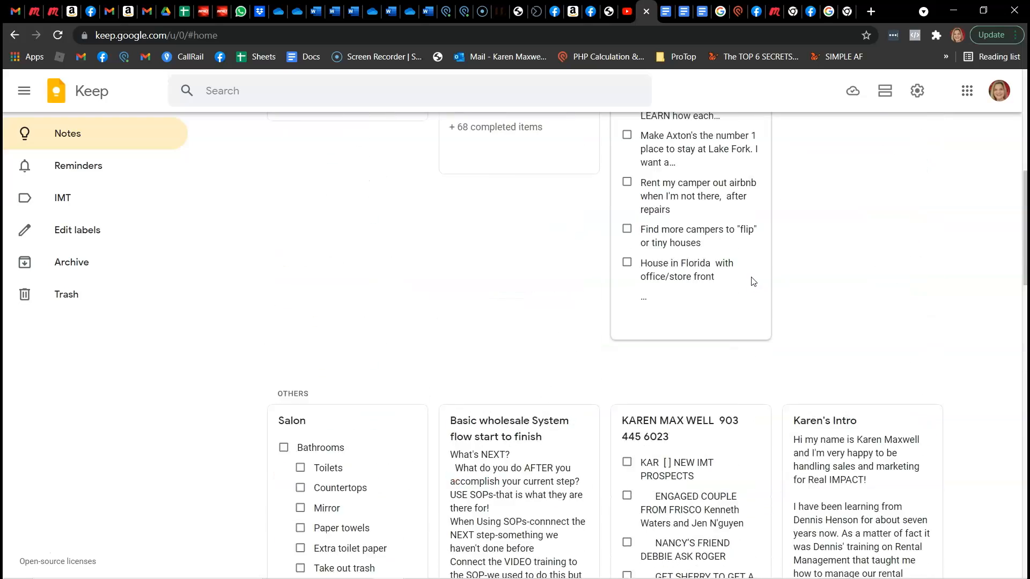
Unpin the list note dated July 23 2021 from the pinned notes
scroll(754, 281, down, 3)
scroll(751, 279, up, 6)
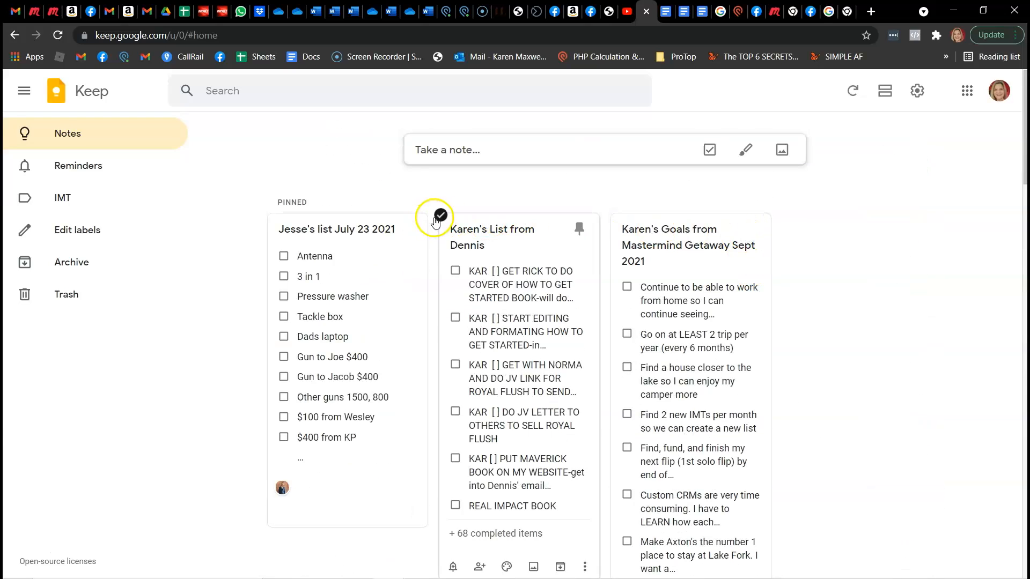
click(411, 229)
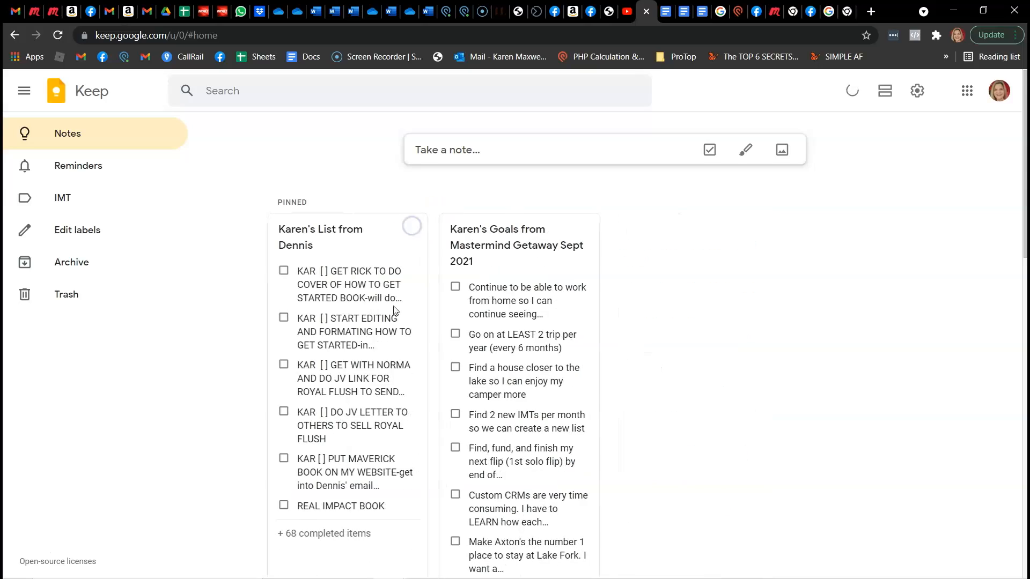
Archive the unpinned list note dated July 23 2021 and open the archive to view it there
scroll(602, 446, down, 12)
scroll(603, 448, down, 15)
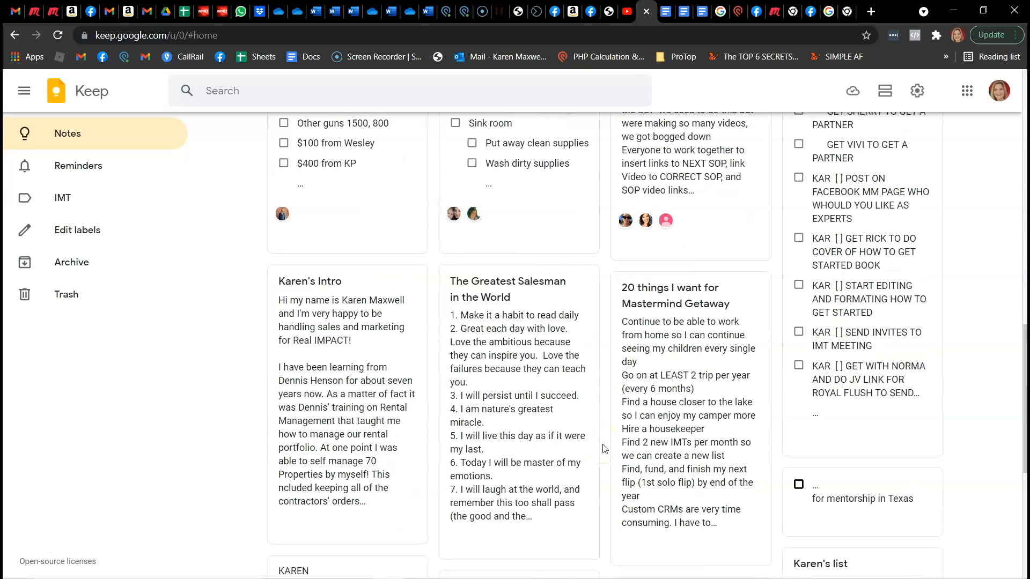
scroll(604, 448, down, 7)
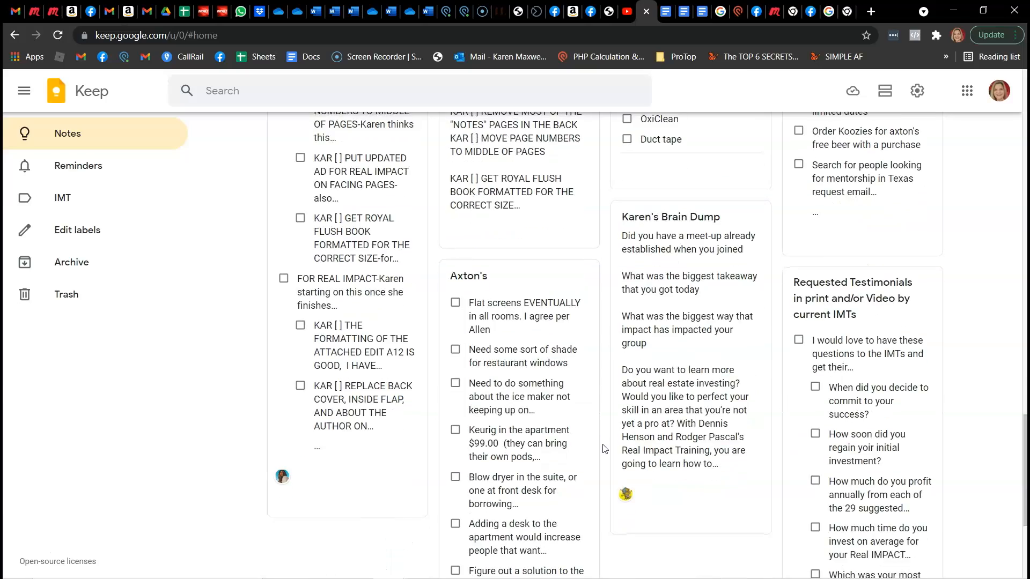
scroll(604, 448, up, 20)
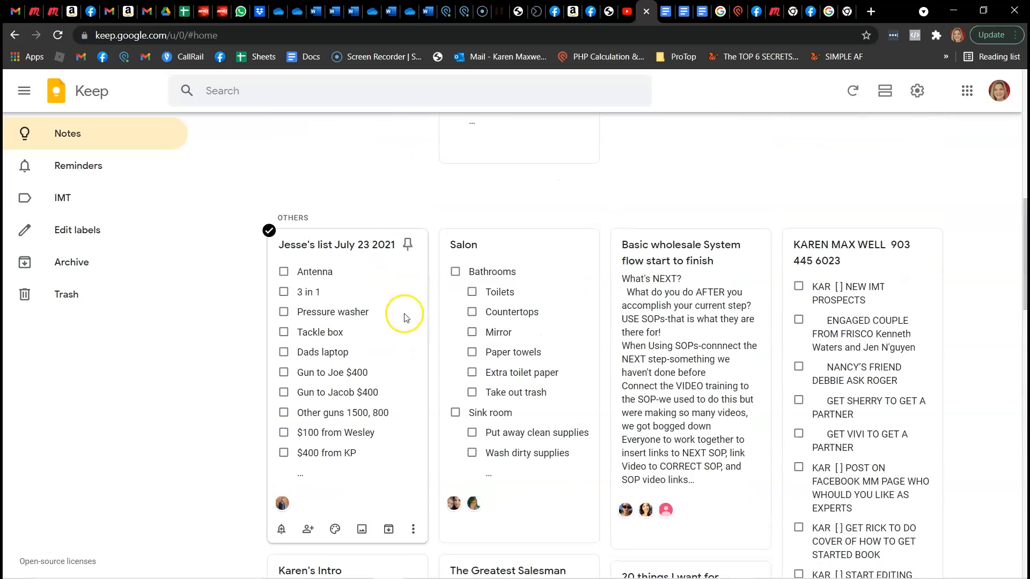
click(415, 533)
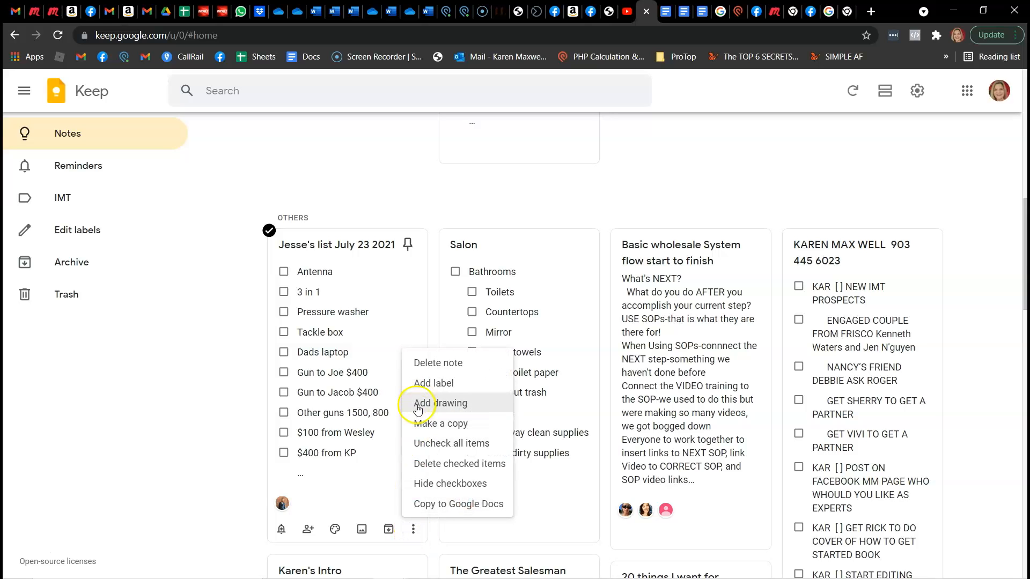
click(390, 533)
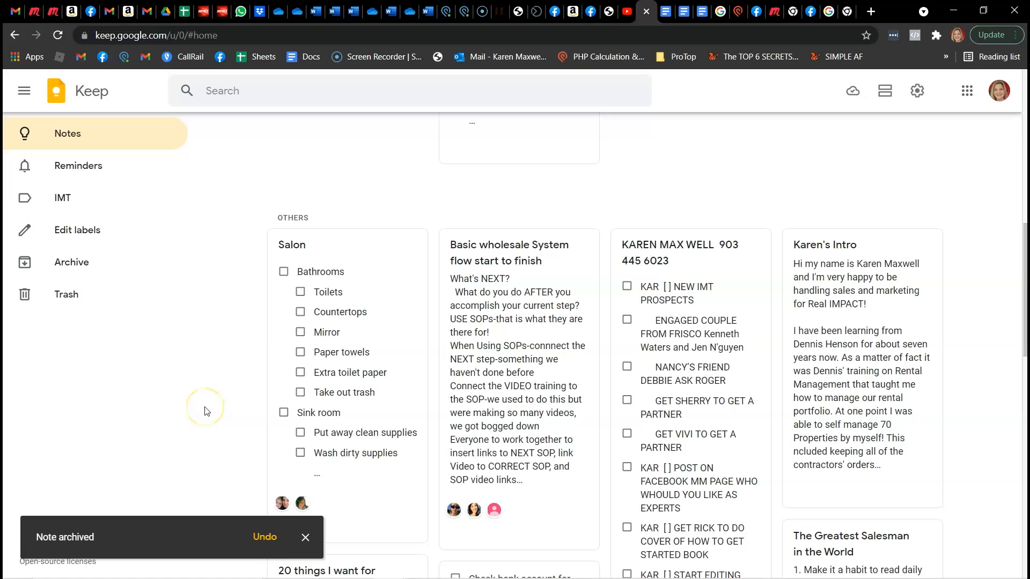
scroll(206, 412, down, 4)
scroll(206, 412, up, 12)
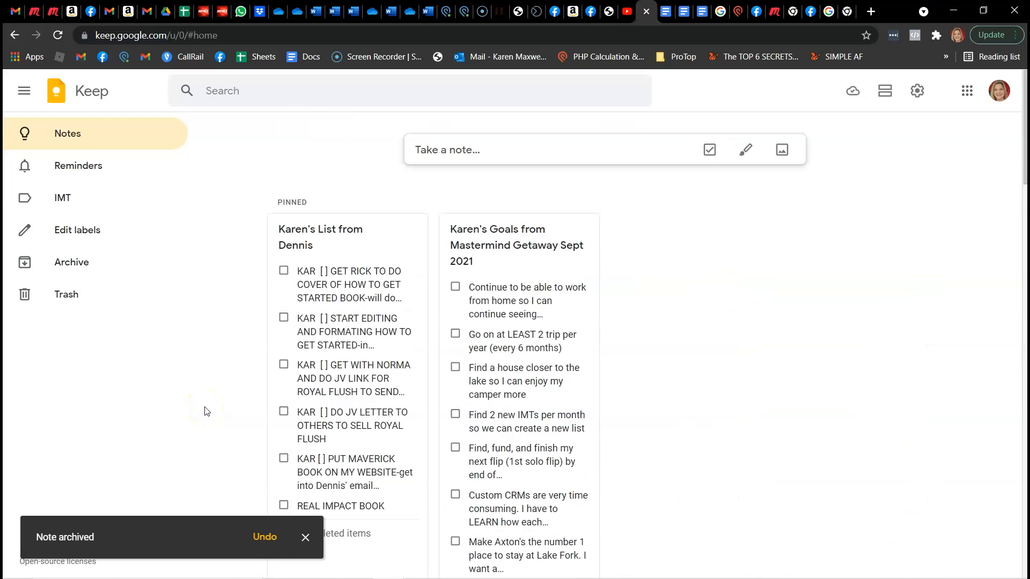
click(71, 263)
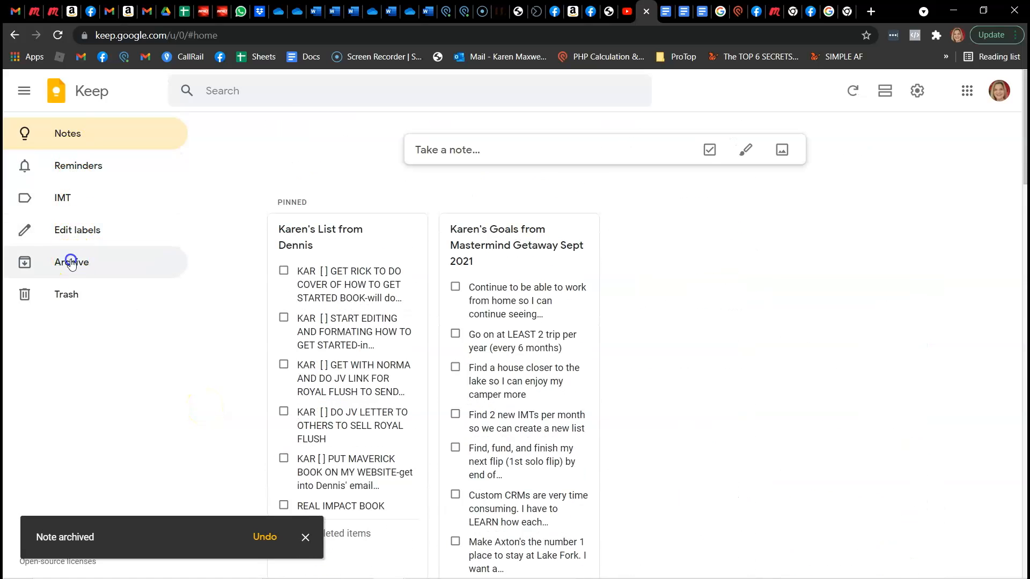
Examine the notes labelled IMT and view the label editor without changing any label
click(63, 203)
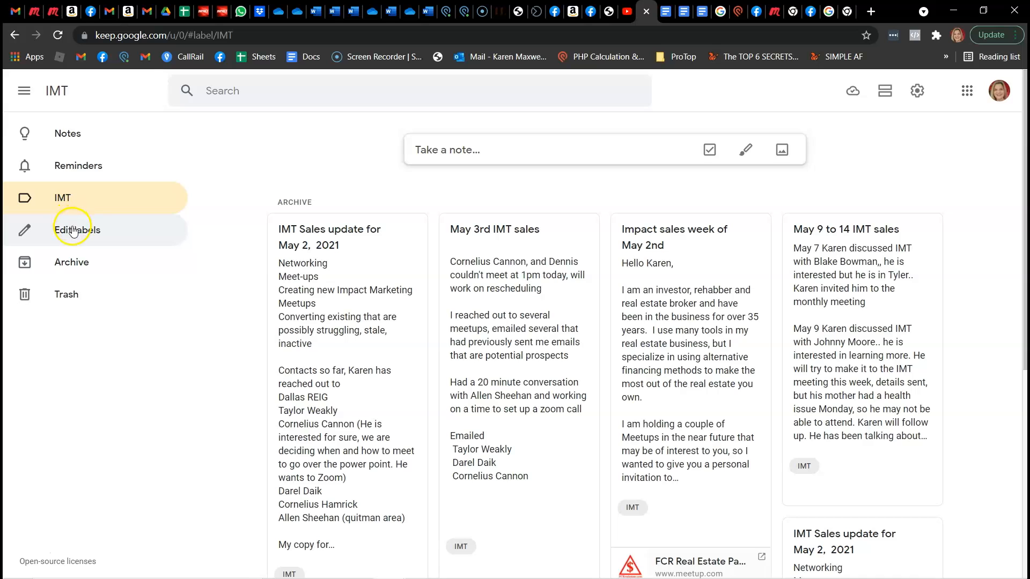
click(73, 228)
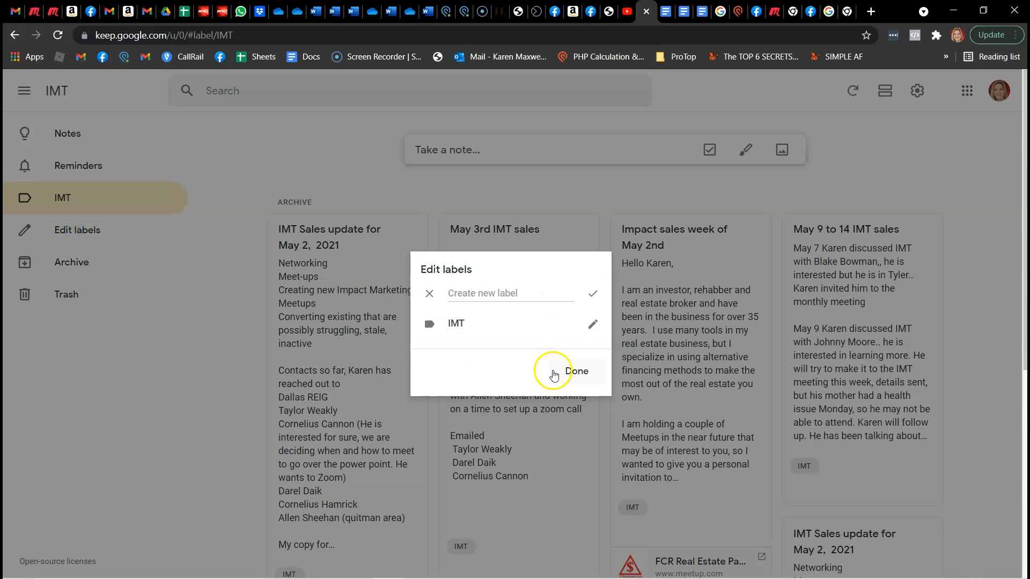
click(578, 371)
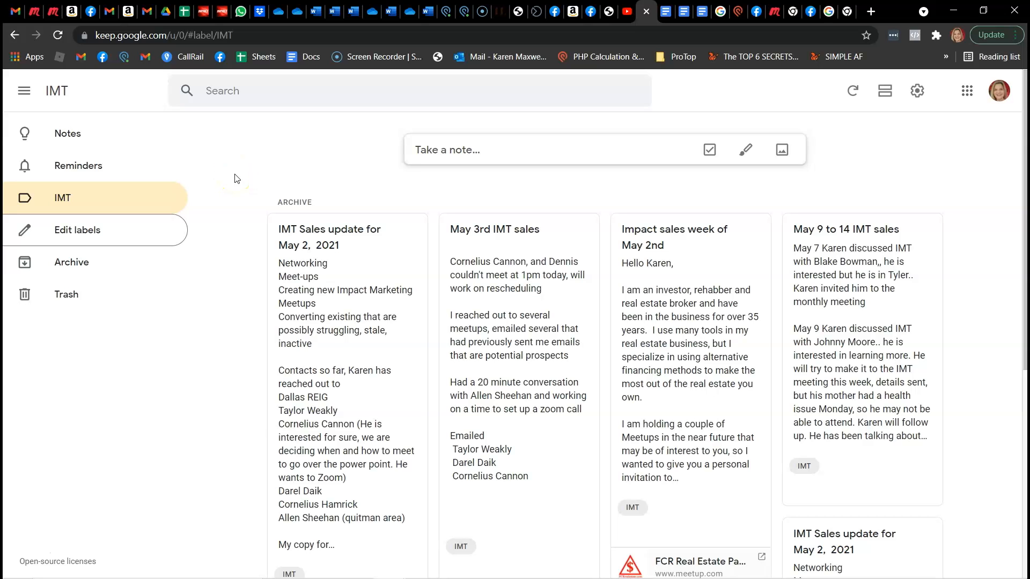
click(23, 552)
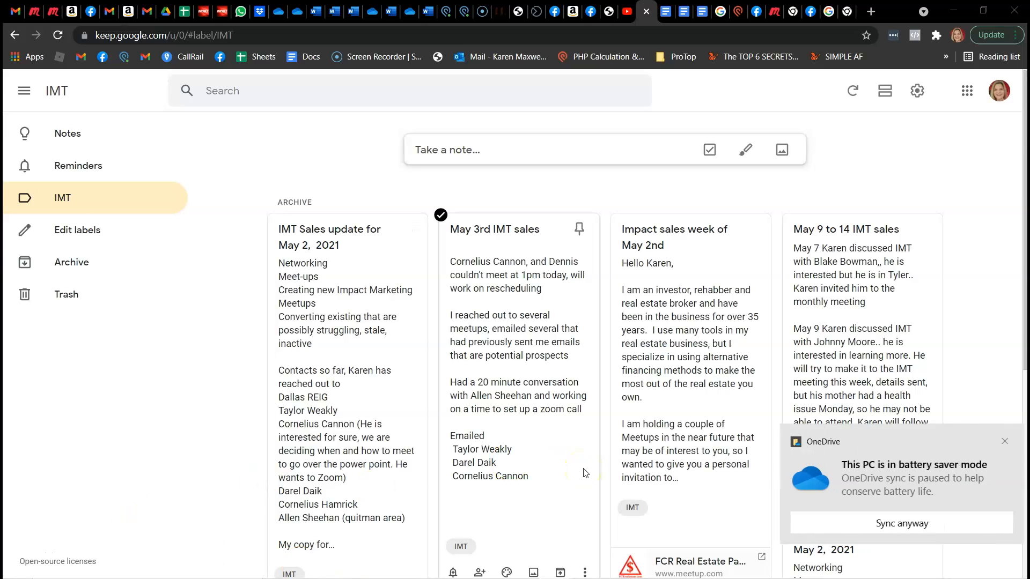
scroll(585, 473, down, 3)
click(1000, 441)
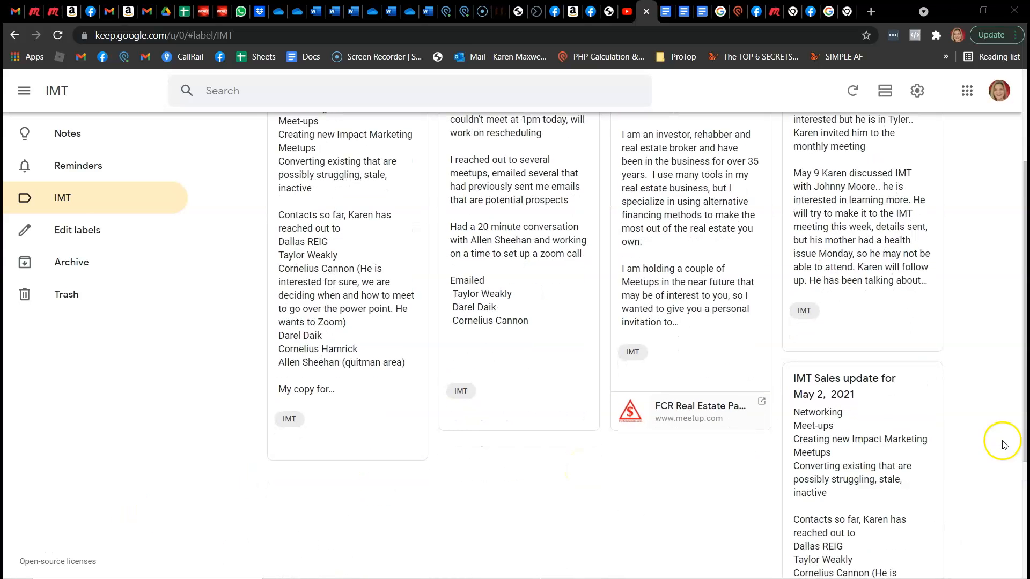
scroll(730, 460, up, 3)
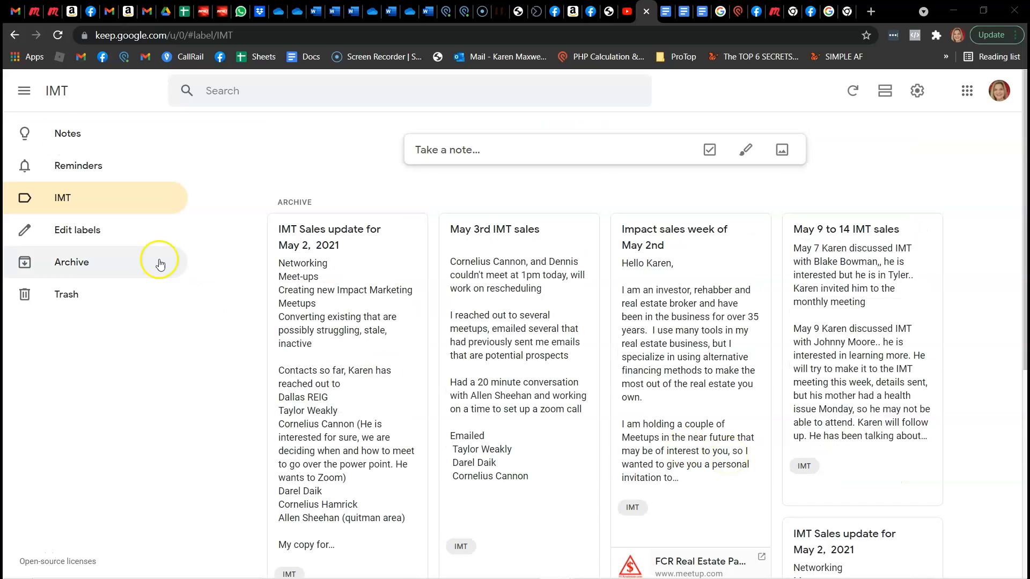
Copy the pinned Mastermind Getaway Sept 2021 goals note to Google Docs and open the resulting document
click(63, 135)
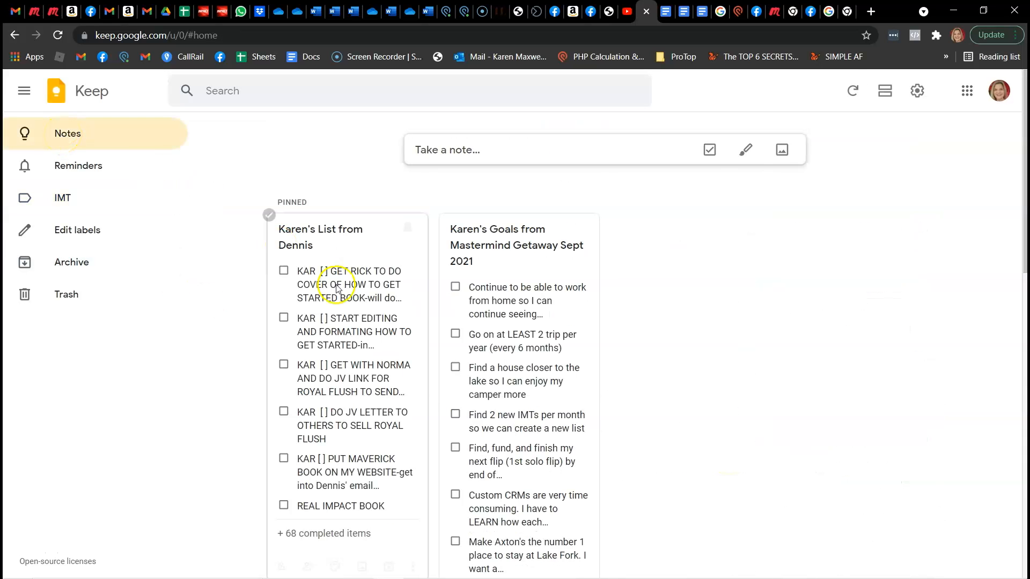
click(490, 326)
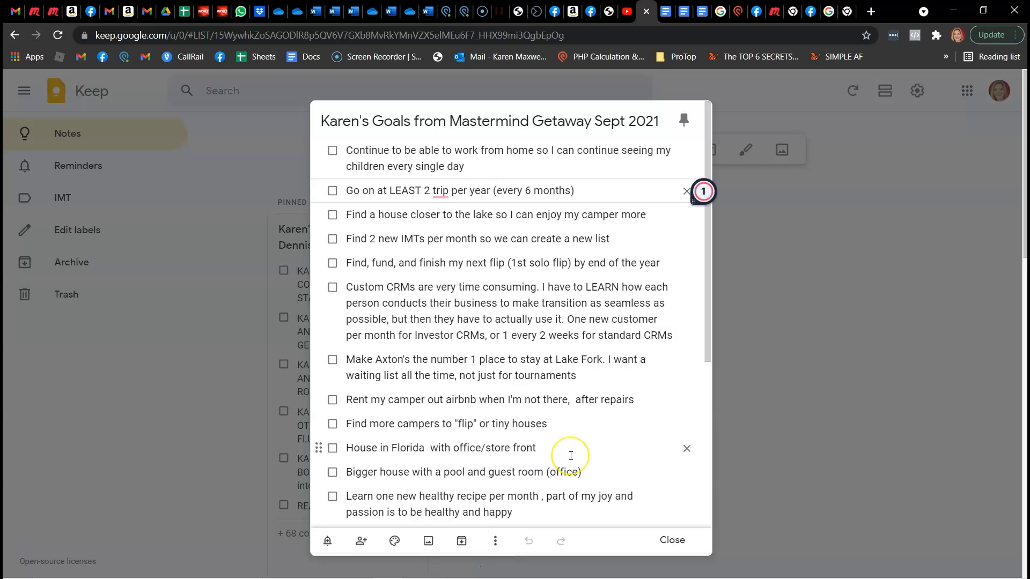
click(495, 542)
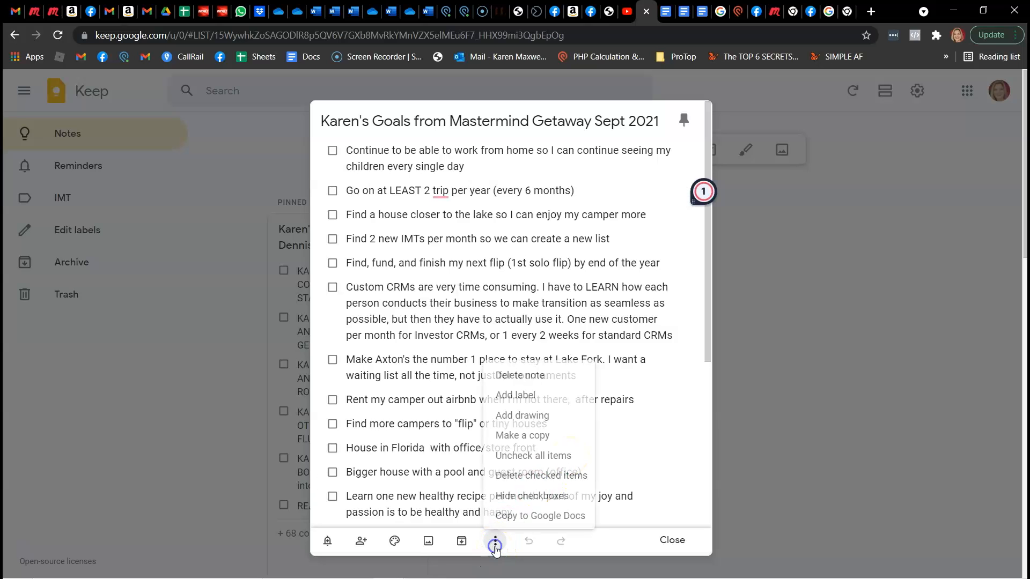
right_click(517, 517)
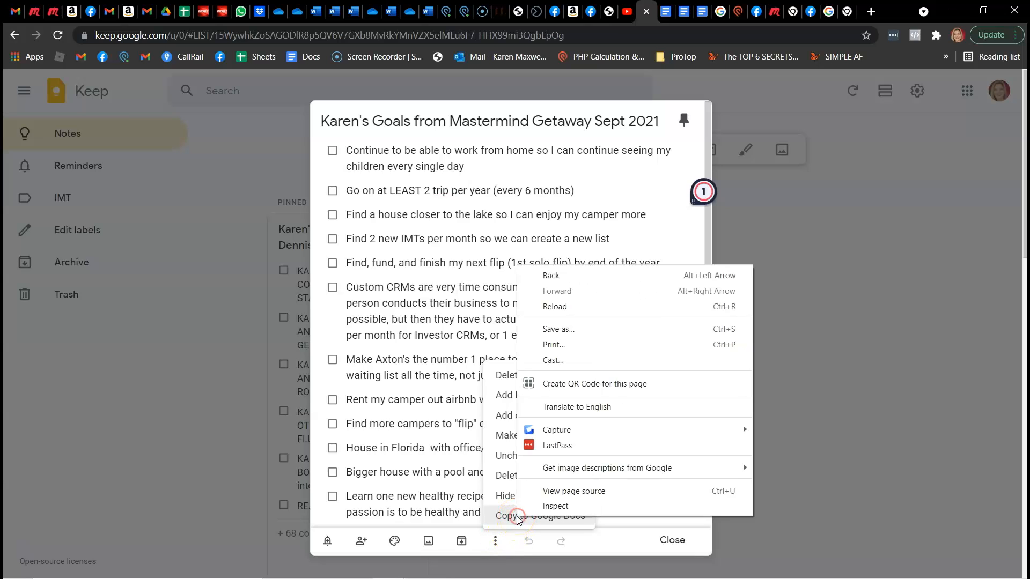
click(516, 517)
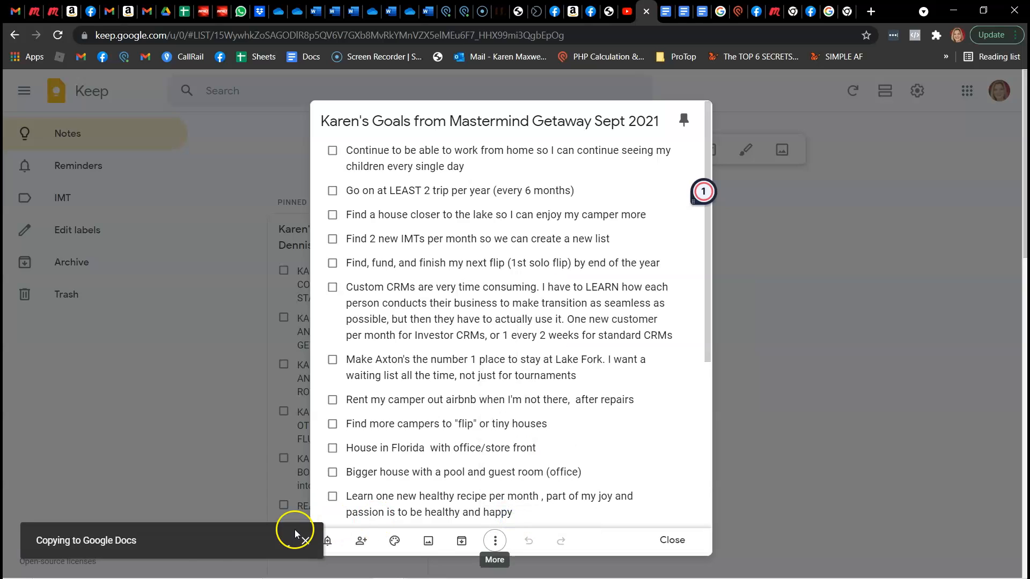
click(258, 537)
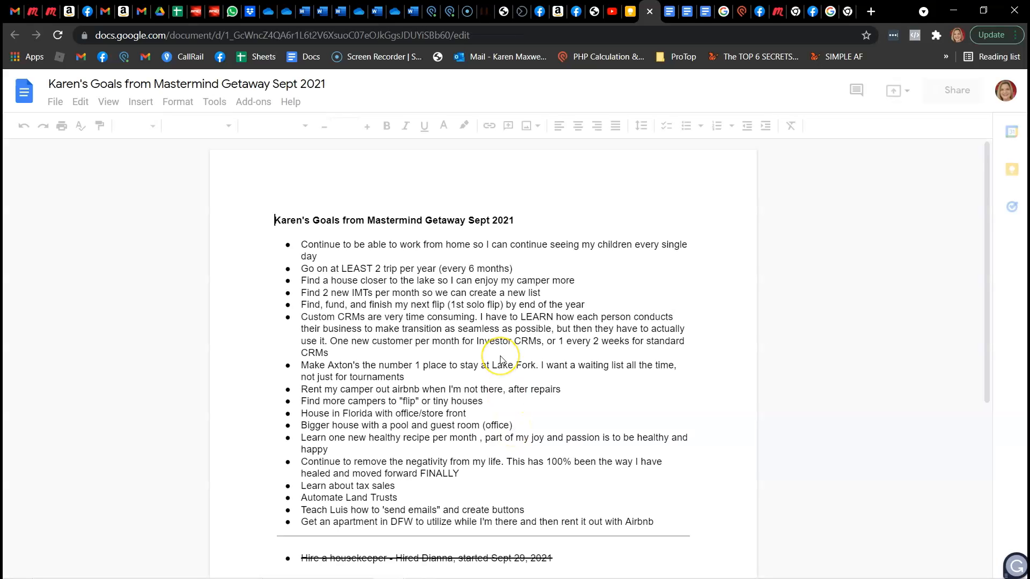
Select and copy the entire contents of the goals document, including the completed housekeeper item
scroll(501, 360, down, 3)
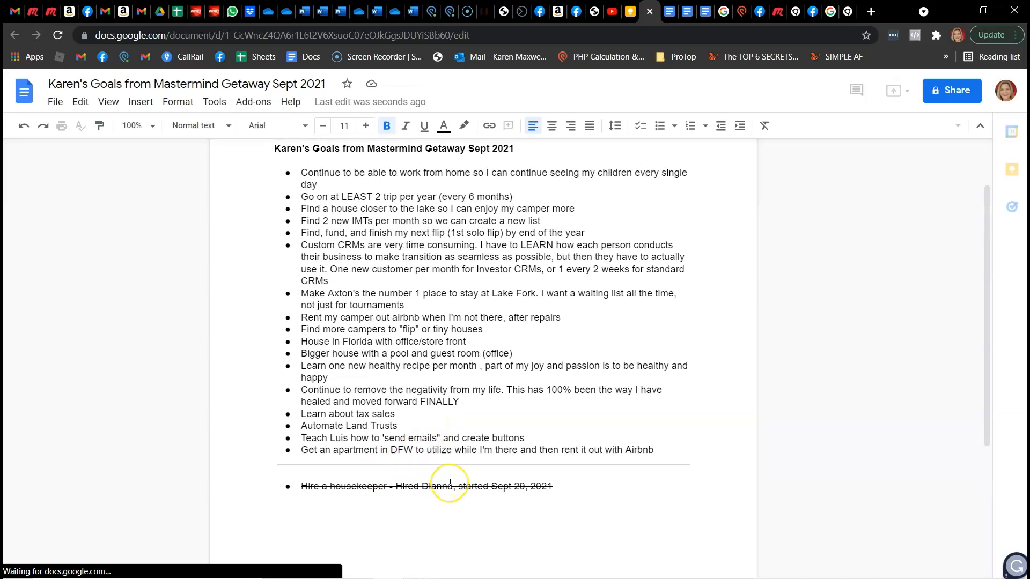
click(585, 404)
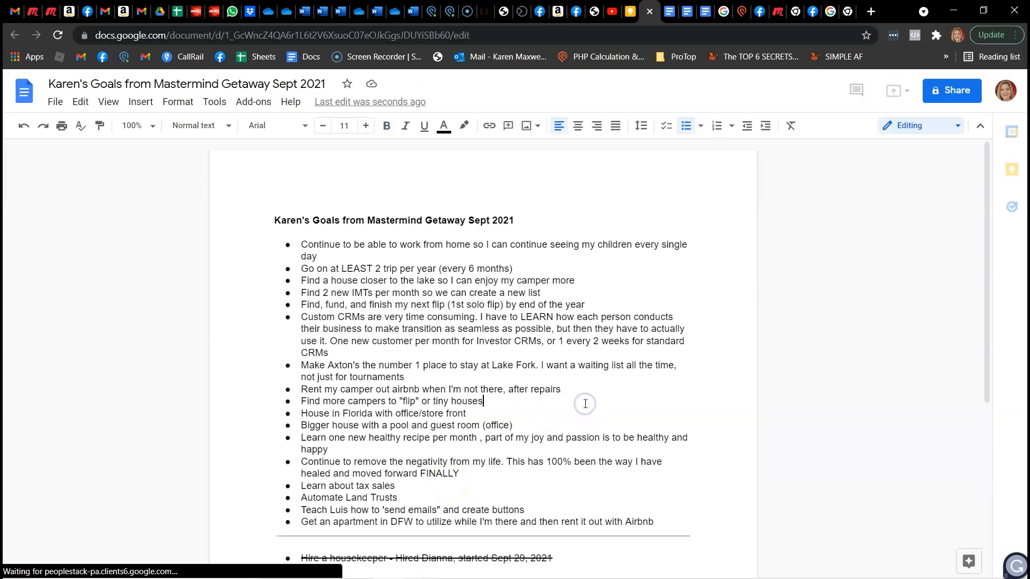
key(ctrl+a)
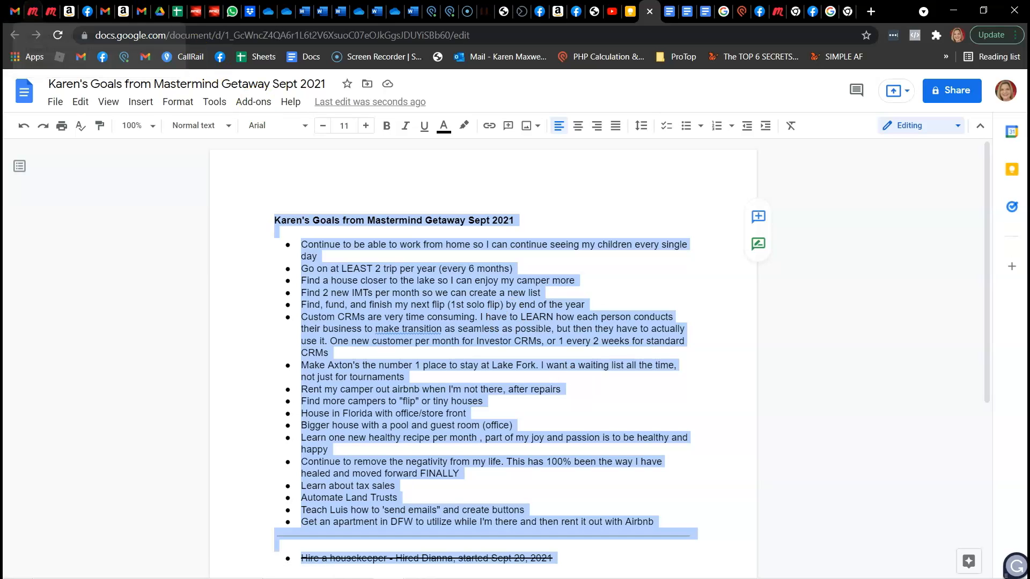
Switch to Gmail and start an e-mail to the sender of the open List message, with the owner's name and "list update 10/1/21" as subject
click(11, 21)
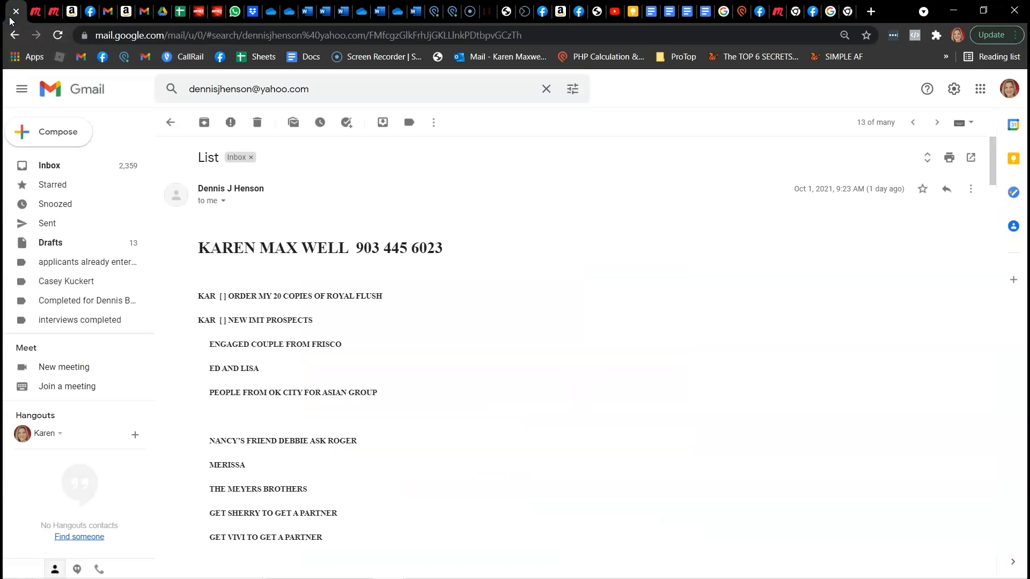
click(58, 133)
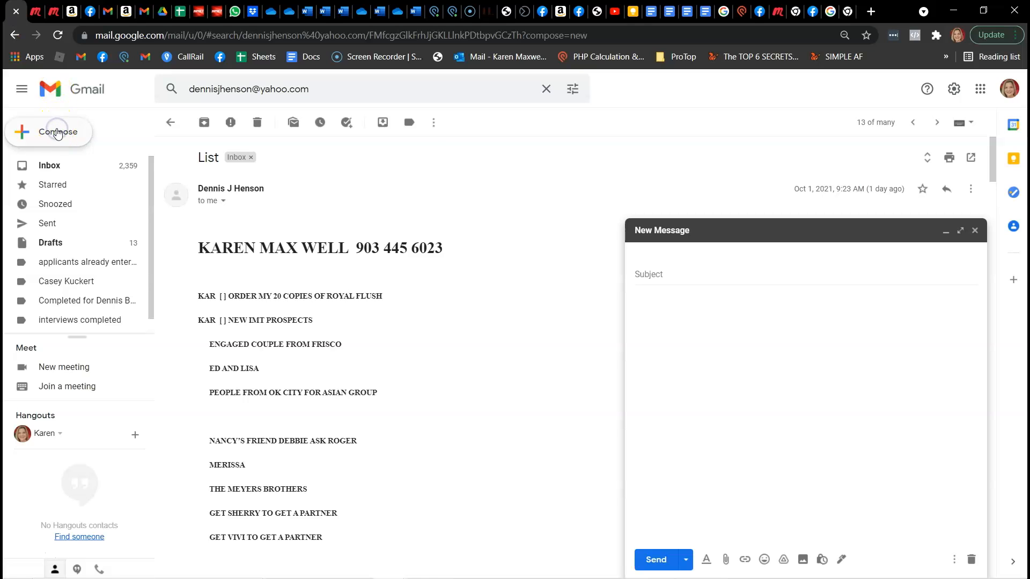
text(dennis)
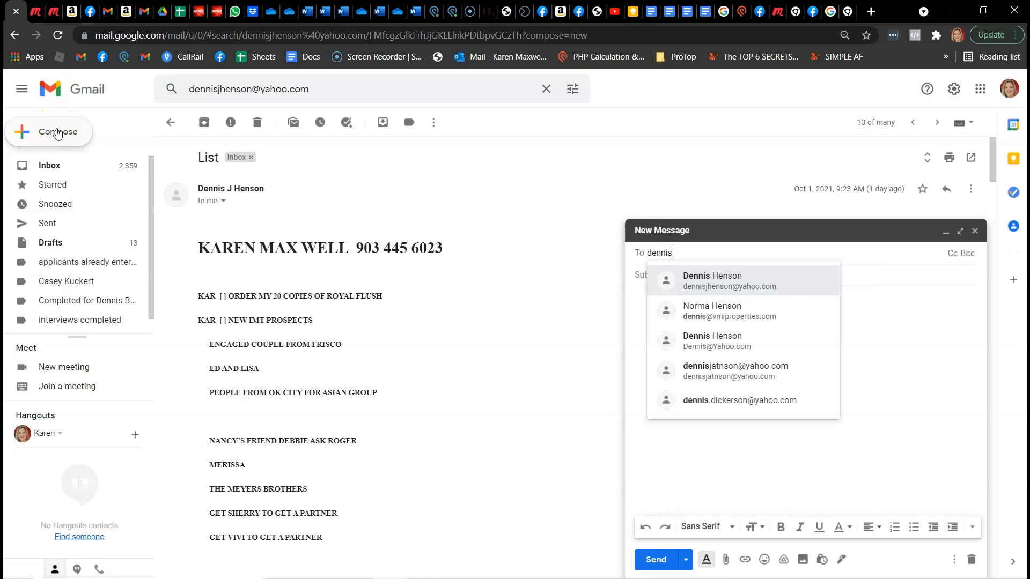
click(759, 276)
text(Karen's )
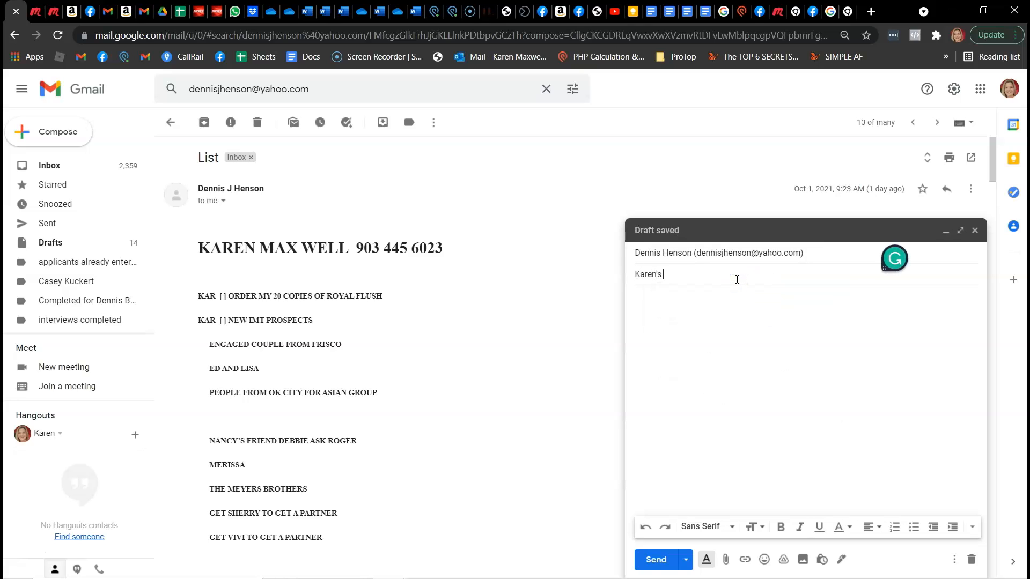
text(list update 10/1/21)
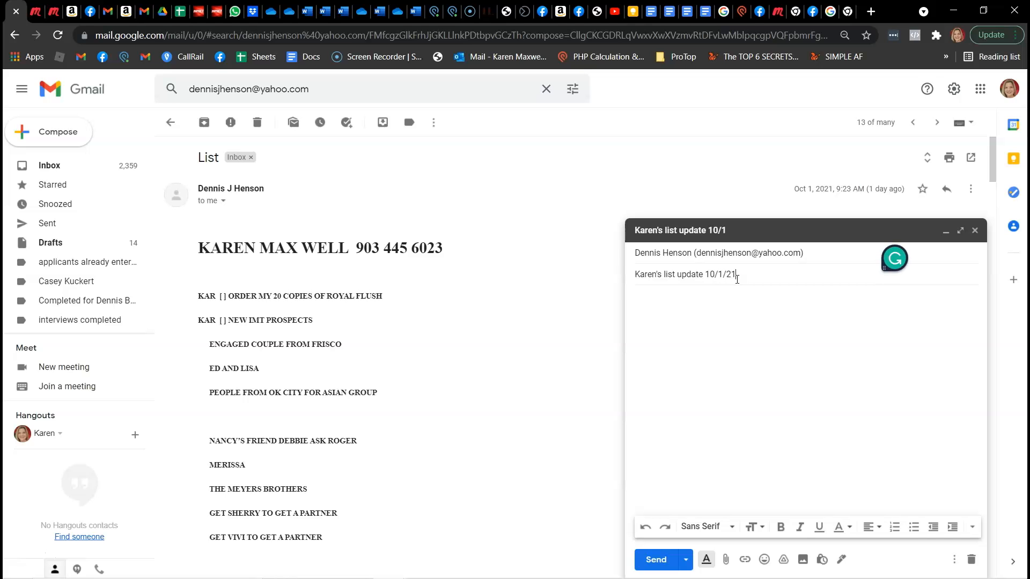
Paste the copied goals list into the e-mail body and check it through to the struck-through completed item
click(721, 342)
key(ctrl+v)
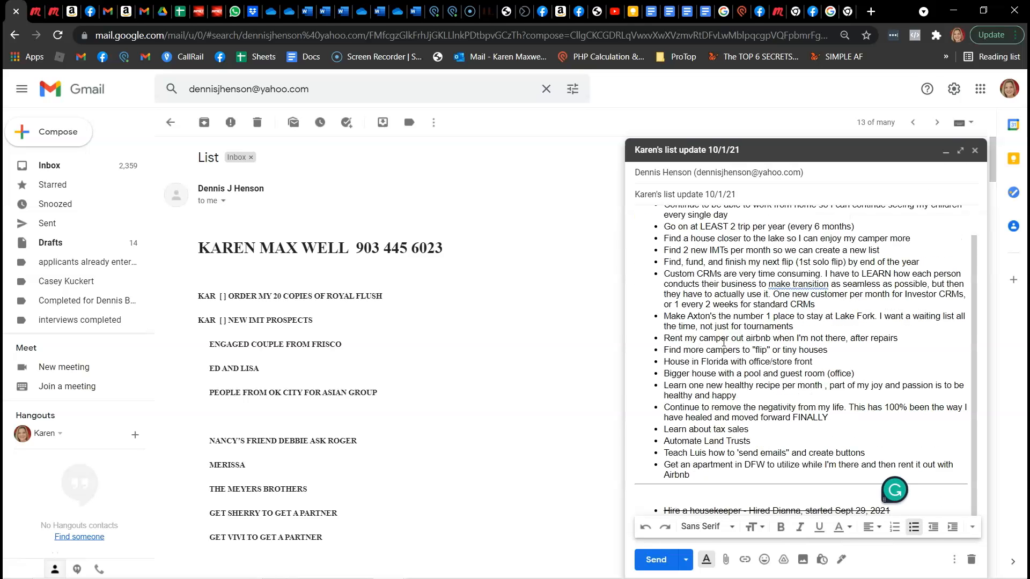
click(730, 411)
scroll(729, 411, up, 1)
scroll(730, 411, down, 1)
scroll(860, 252, up, 1)
scroll(859, 252, down, 1)
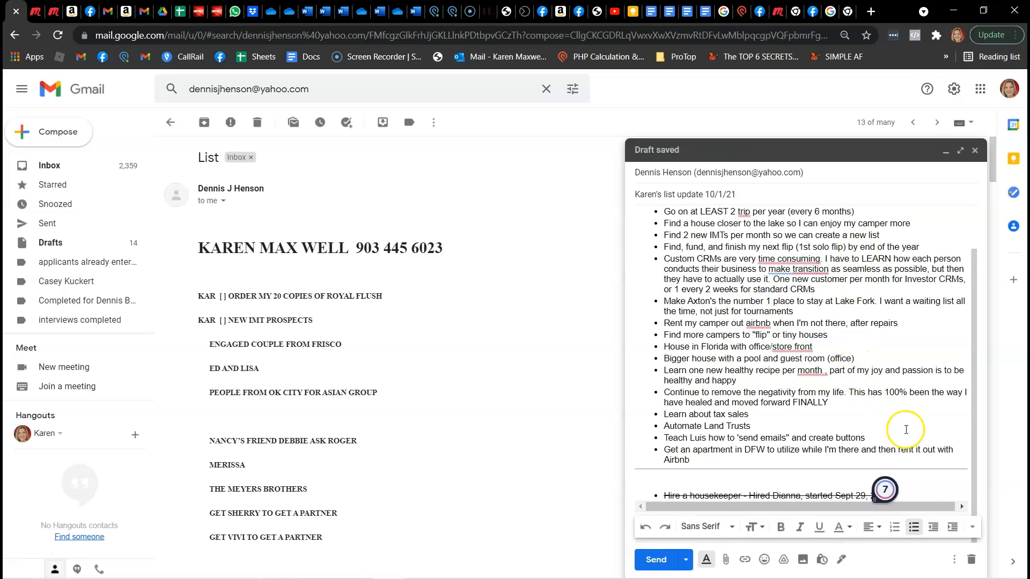
Return to the goals note in Google Keep and uncheck the completed "Hire a housekeeper" item
mouse_move(592, 576)
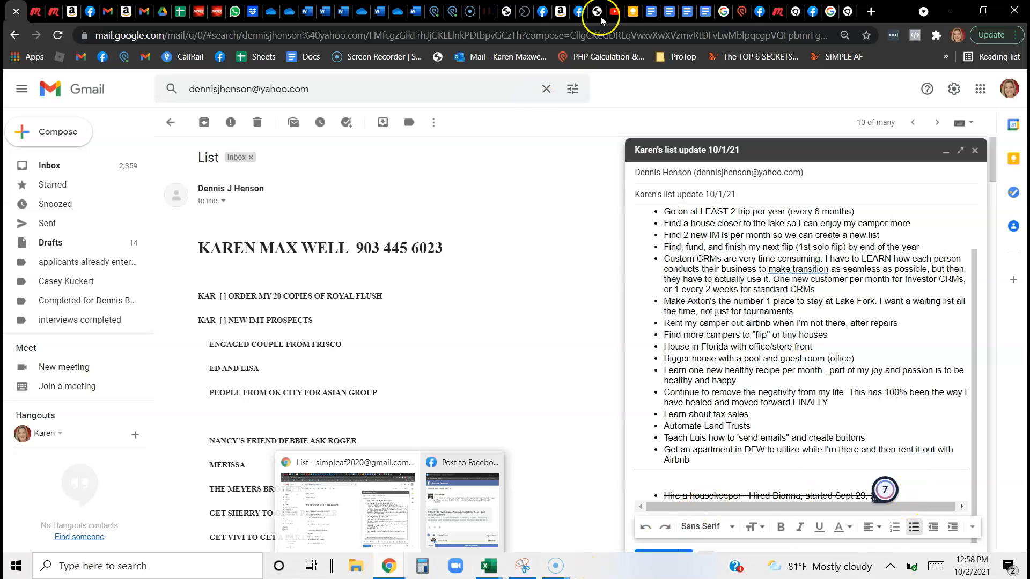
click(633, 12)
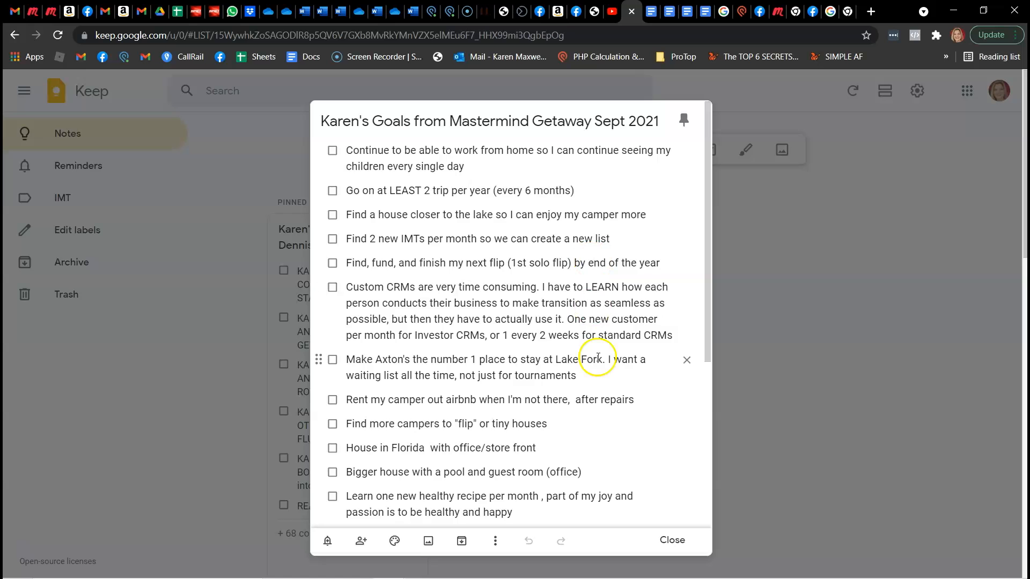
scroll(571, 410, down, 5)
click(622, 488)
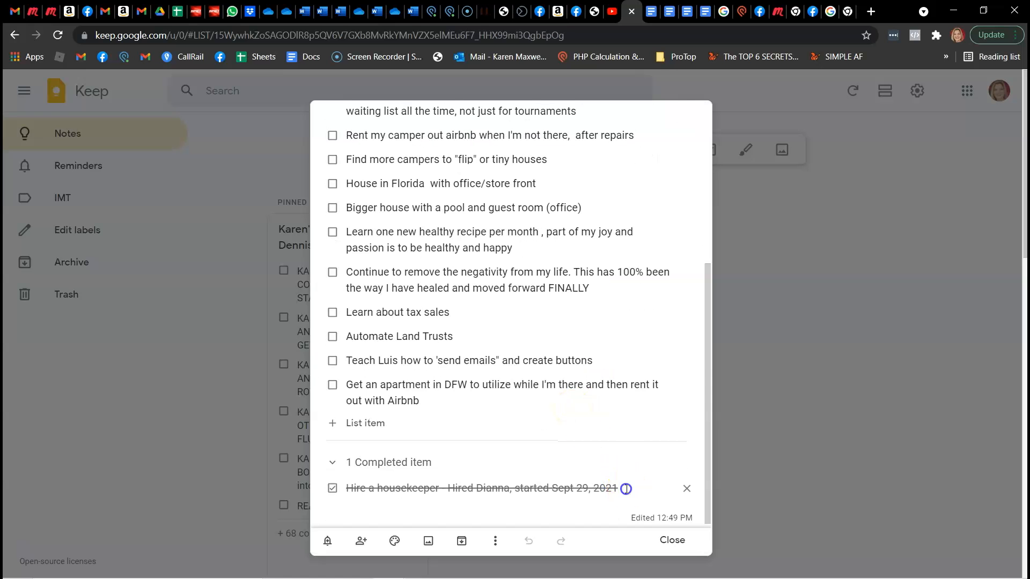
click(332, 489)
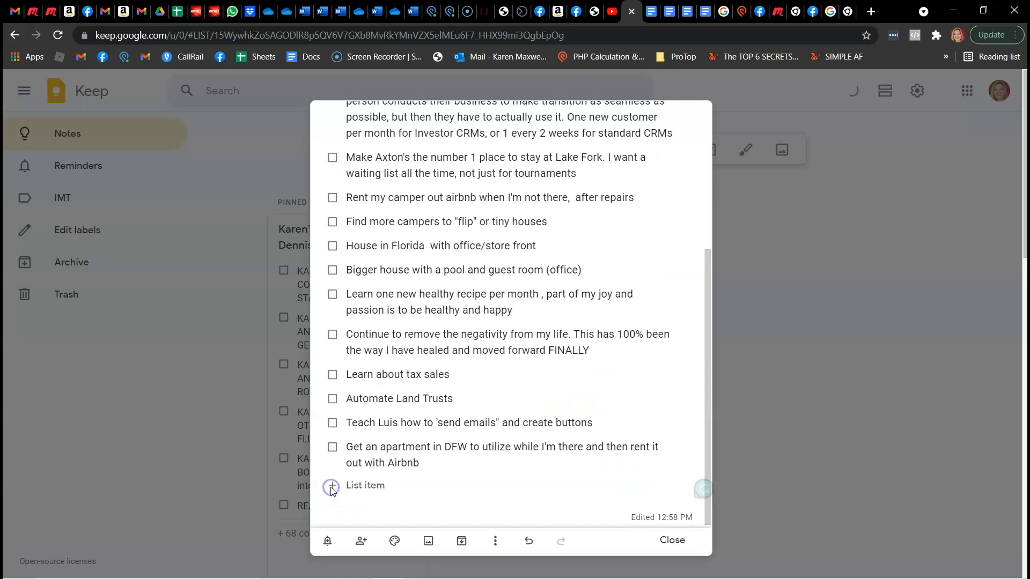
Extend the "Hire a housekeeper" item with ", fired", the housekeeper's first name and "-keep looking, life is too short!", and close the note
scroll(476, 350, up, 5)
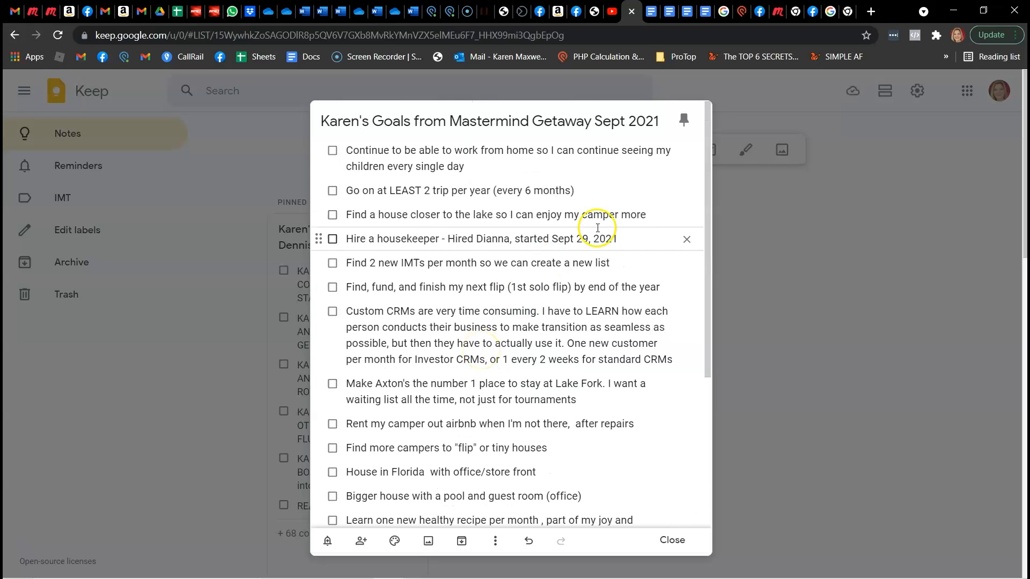
click(633, 243)
text(, fired diana)
key(BackSpace)
key(BackSpace)
key(BackSpace)
key(BackSpace)
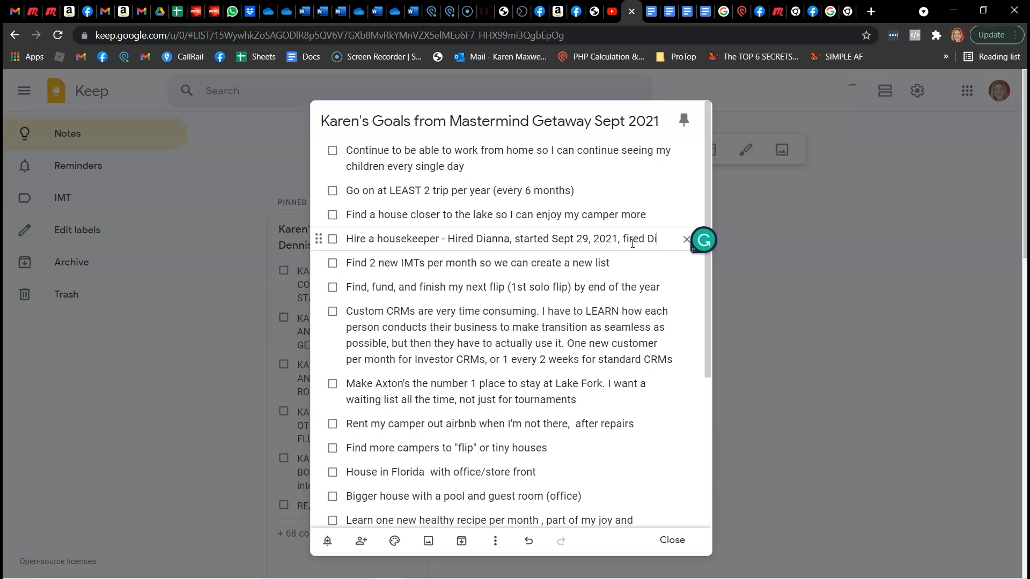
text(ianna-keep looking, life is too short!)
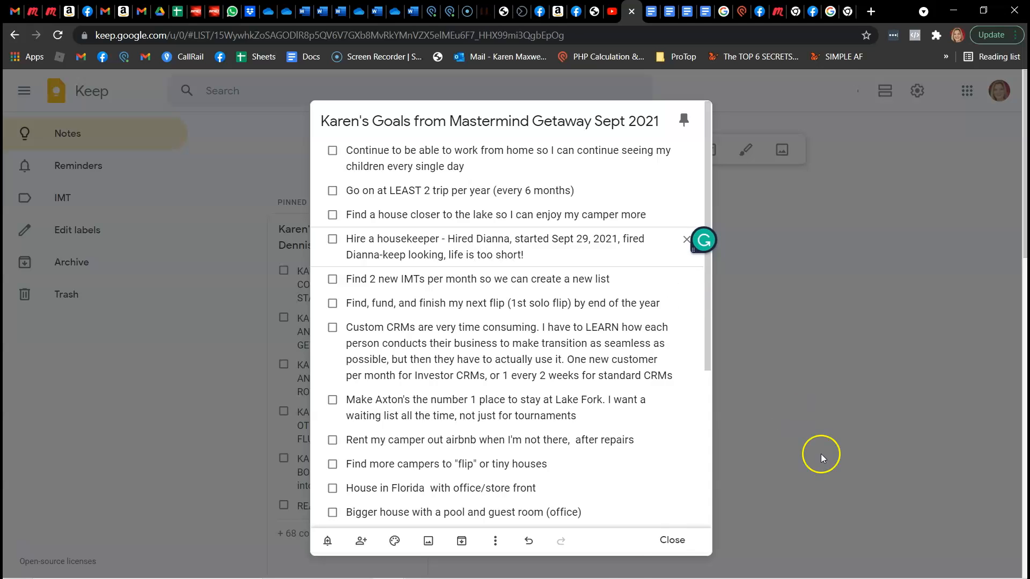
click(671, 541)
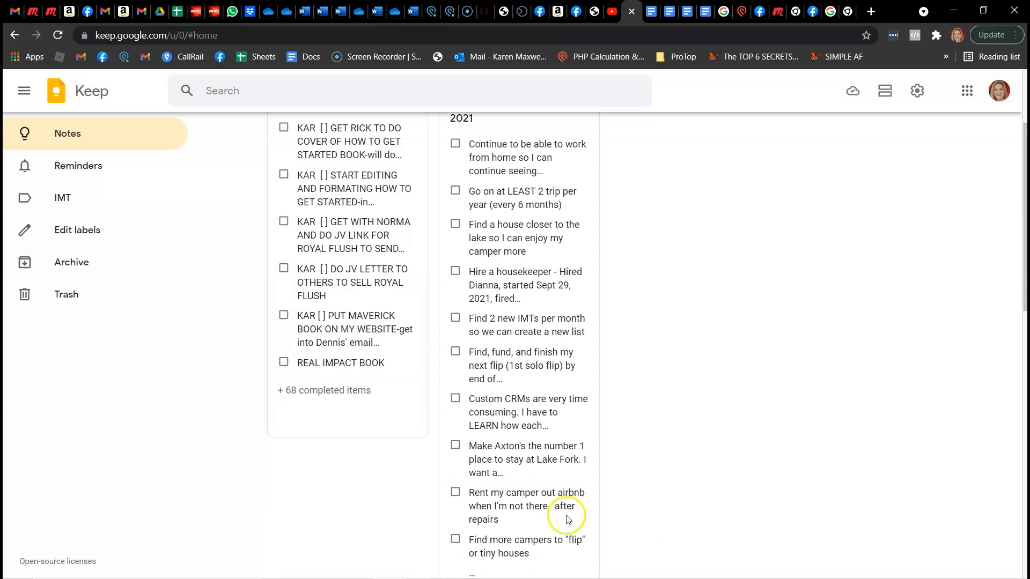